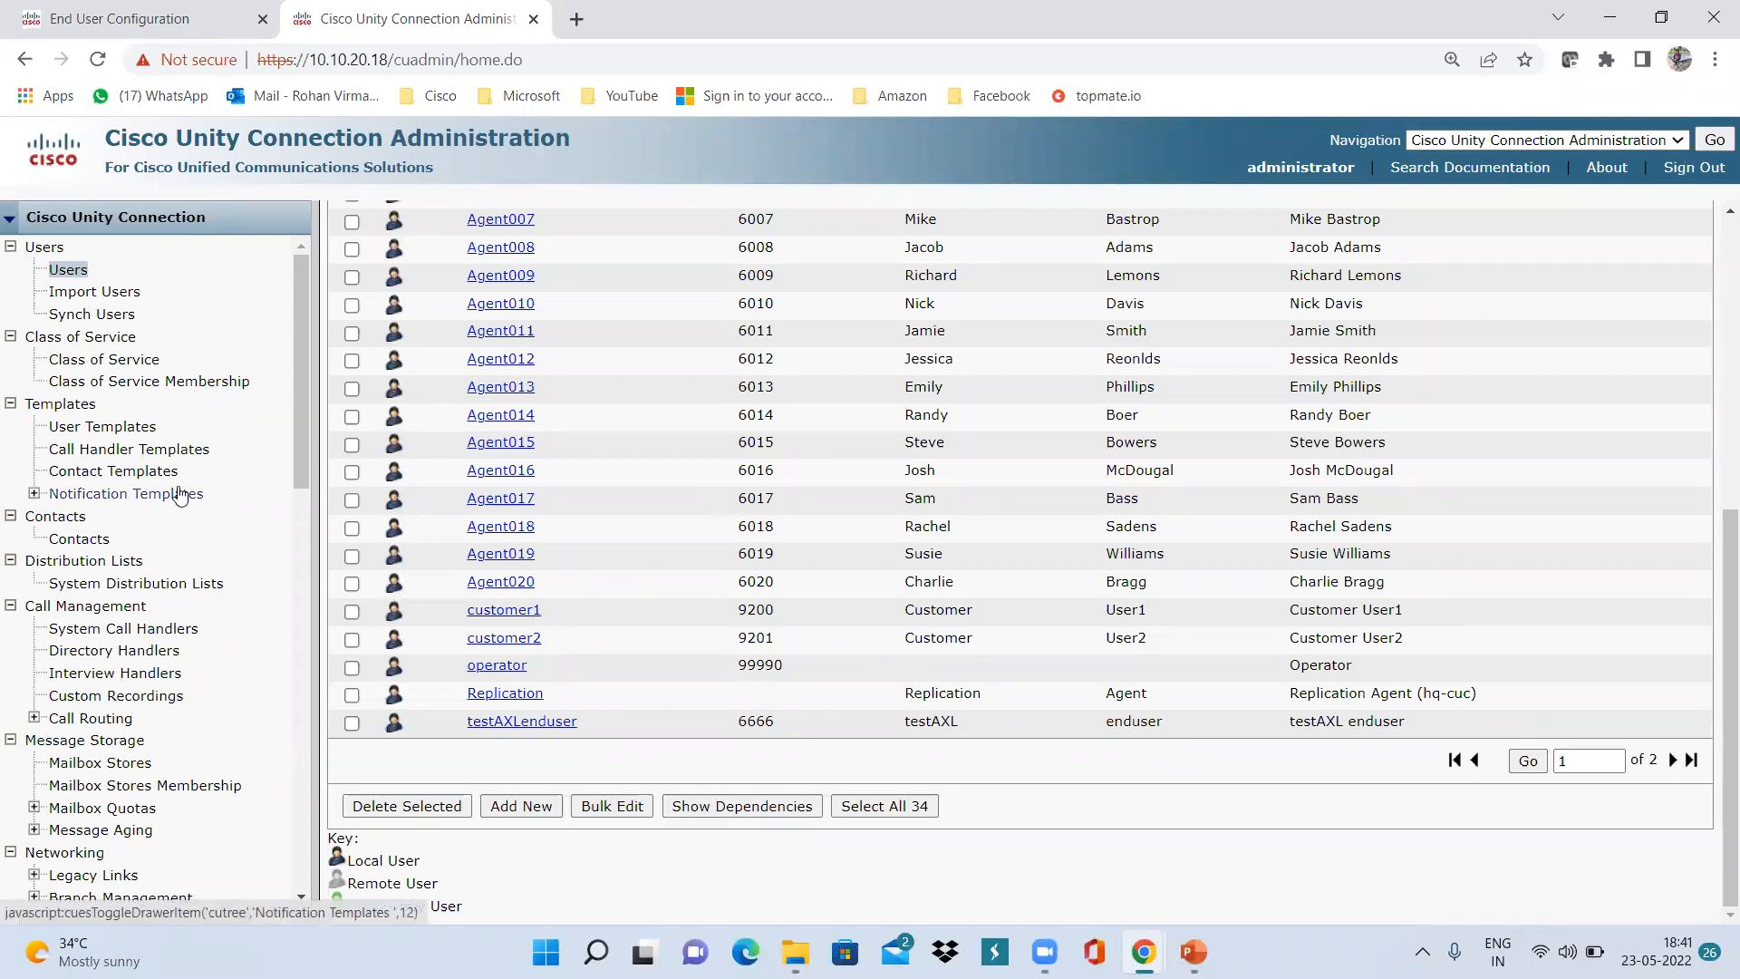
# Open LDAP Setup under System Settings and check whether synchronizing from the LDAP server is enabled
pyautogui.scroll(-10, 181, 495)
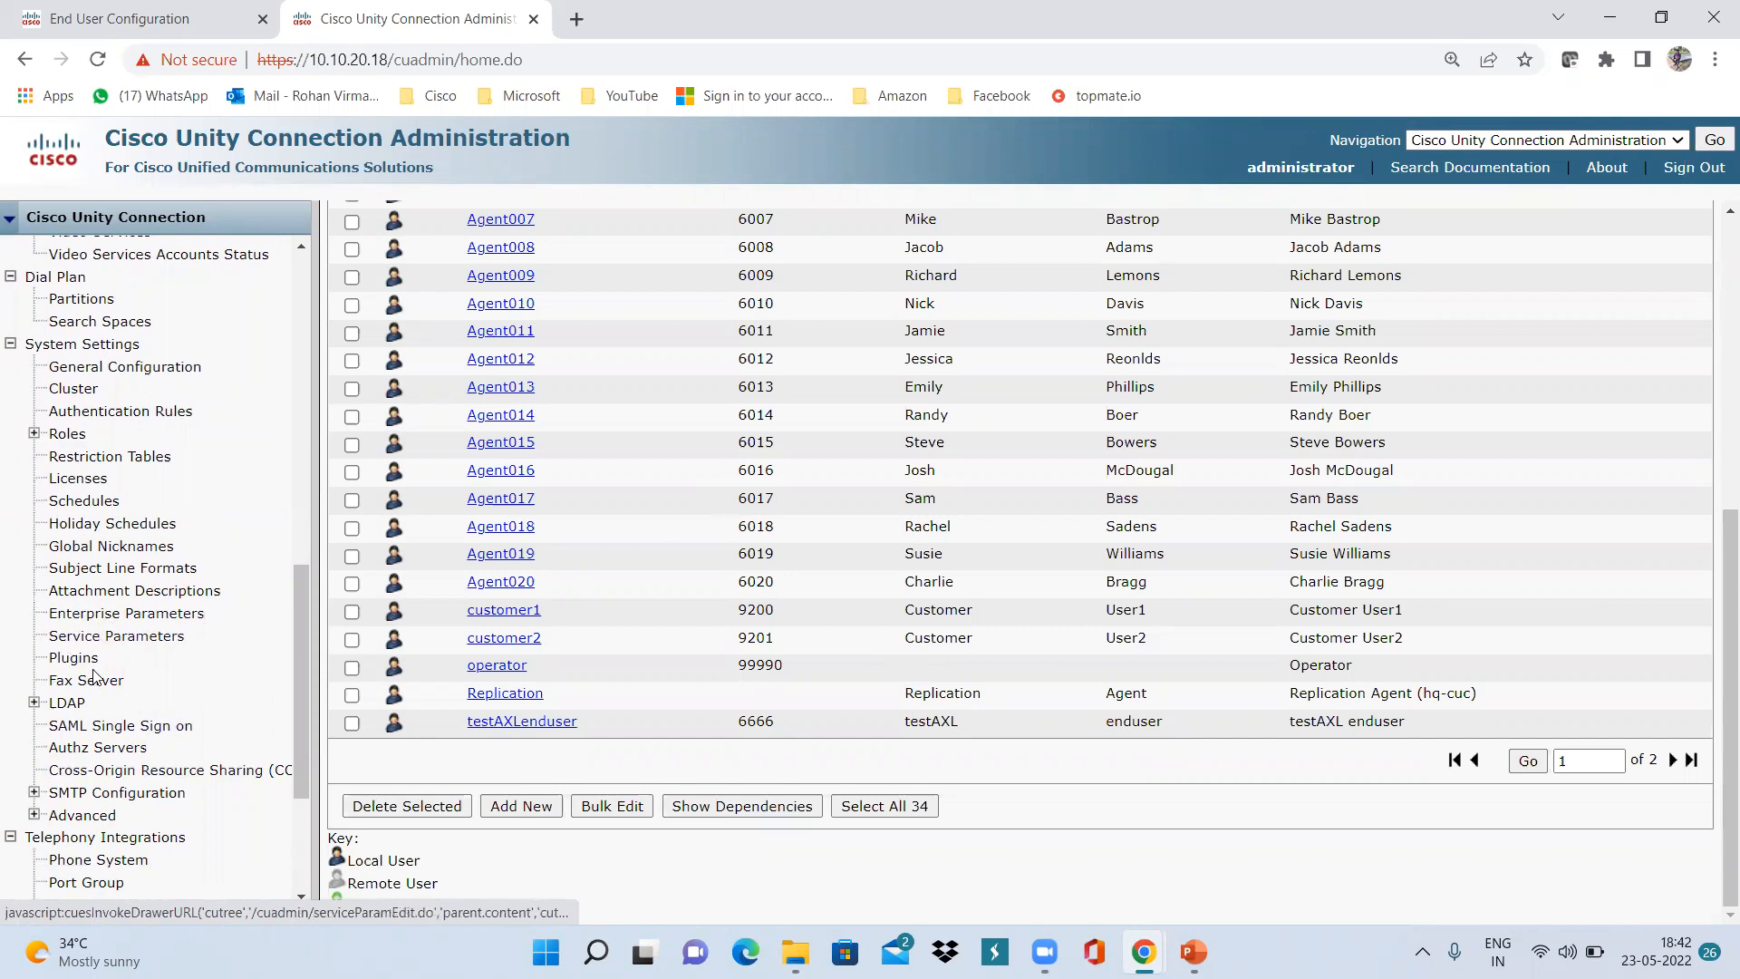
pyautogui.click(34, 704)
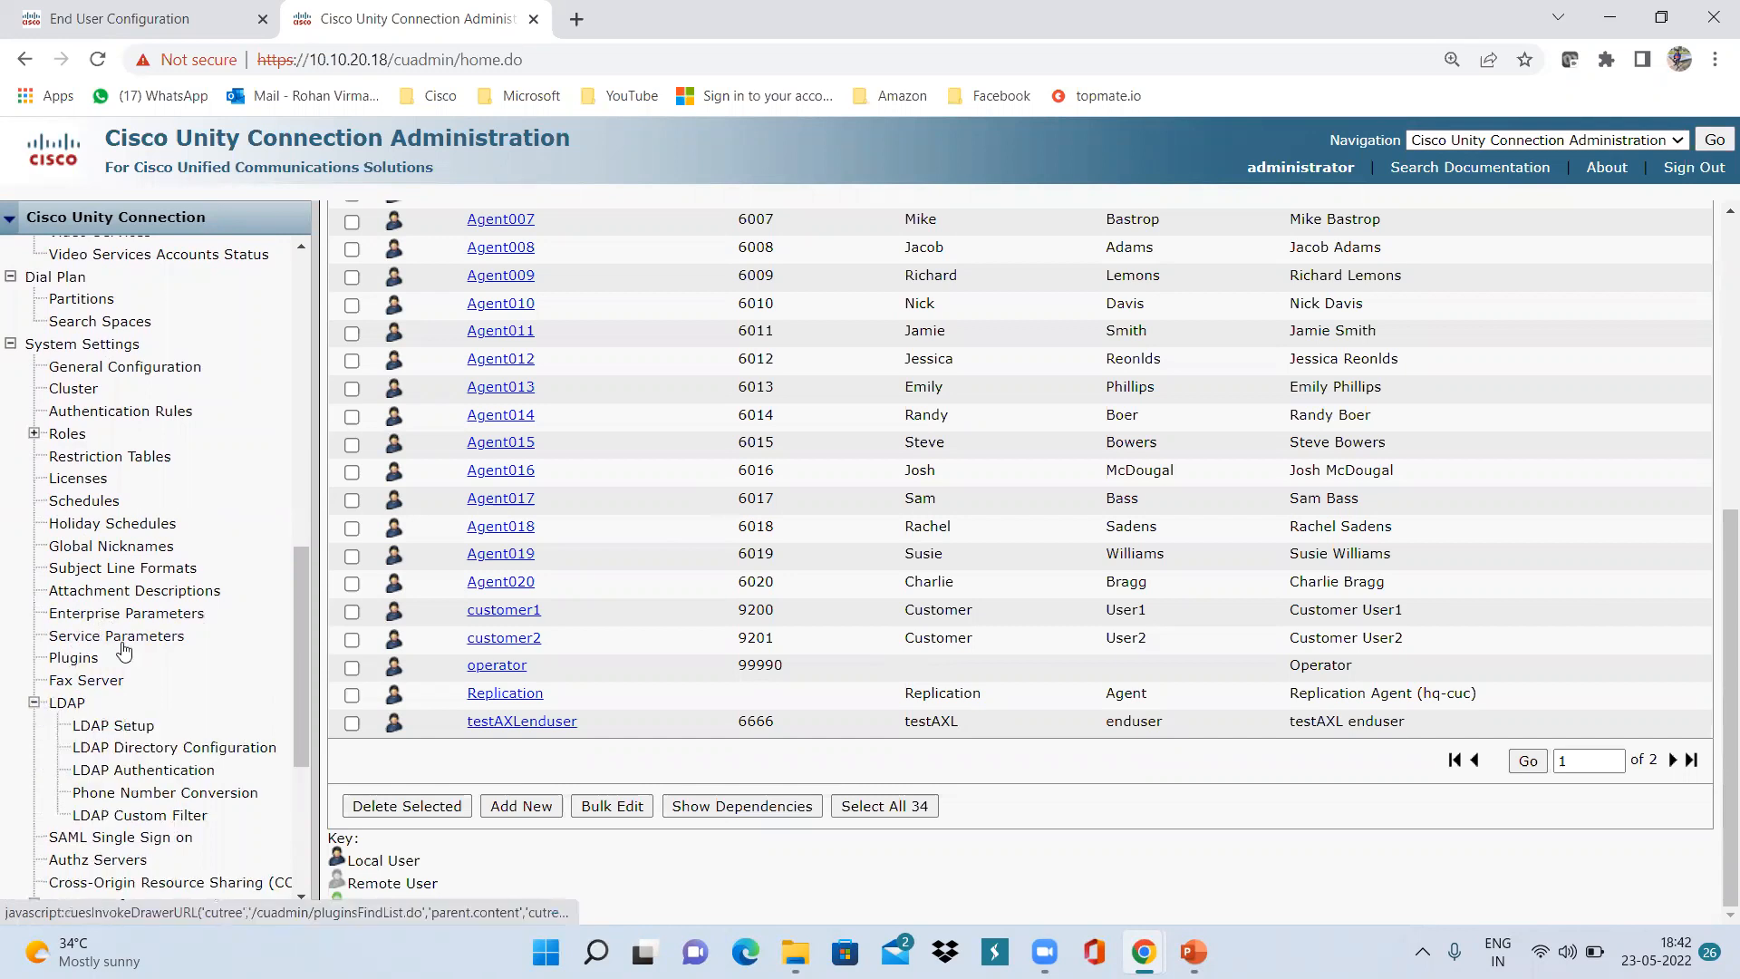
pyautogui.scroll(-4, 113, 589)
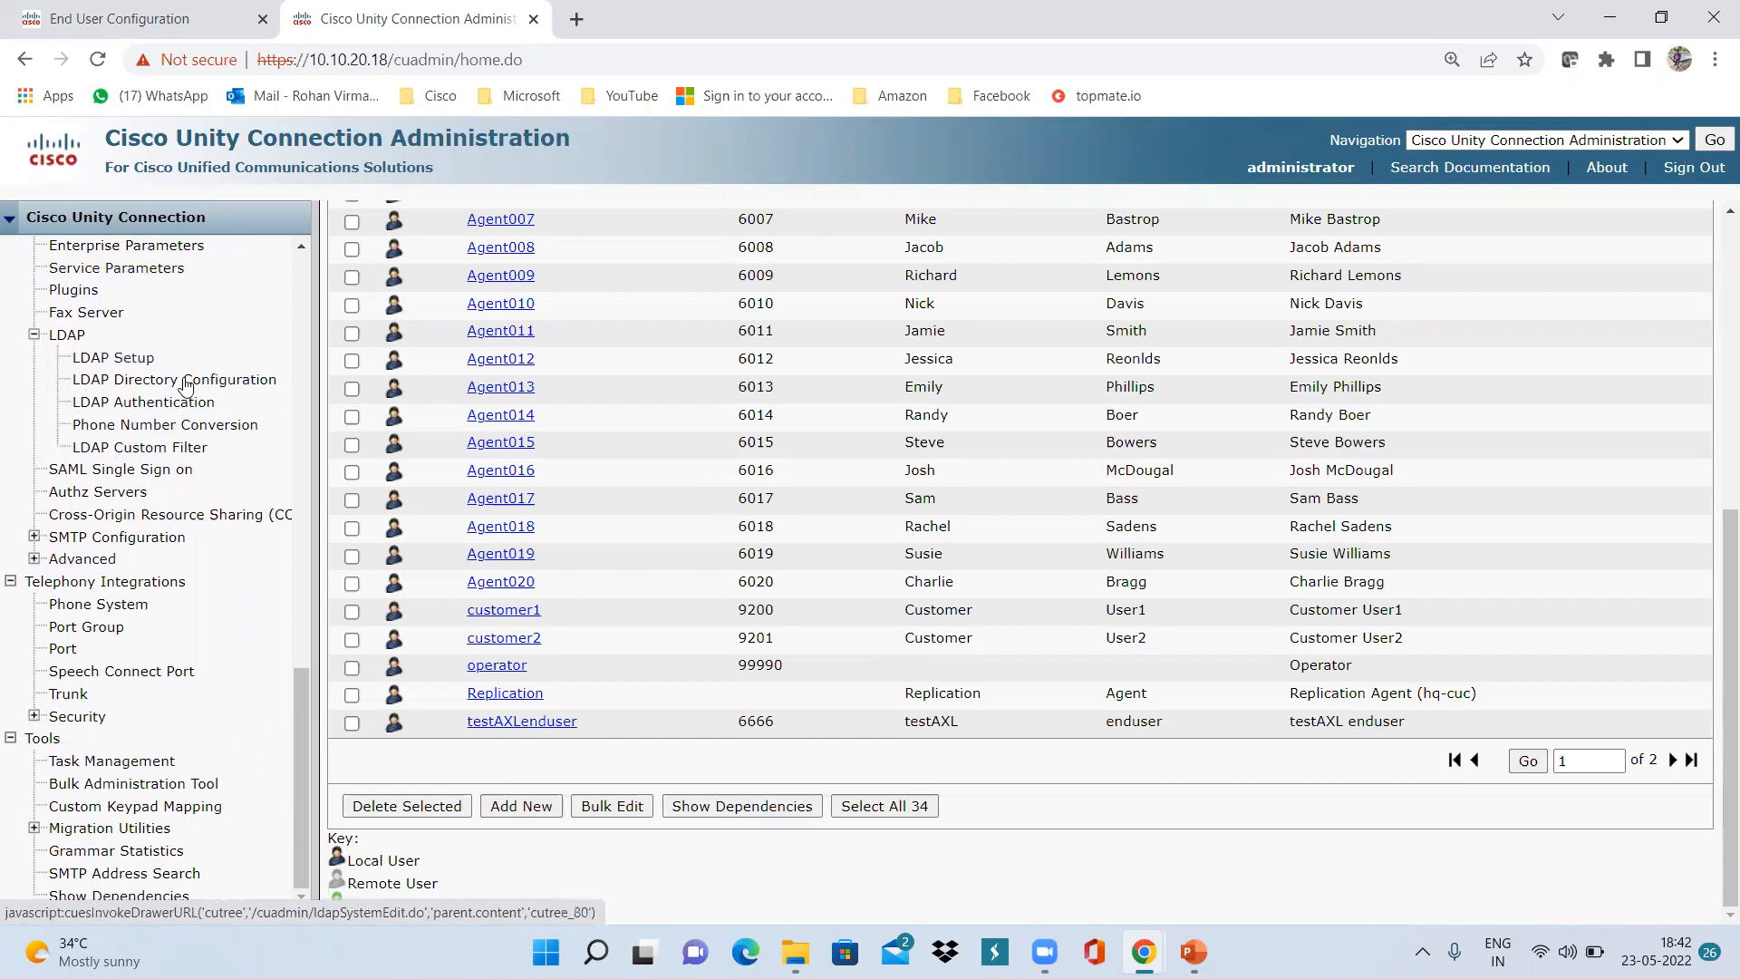
pyautogui.click(133, 361)
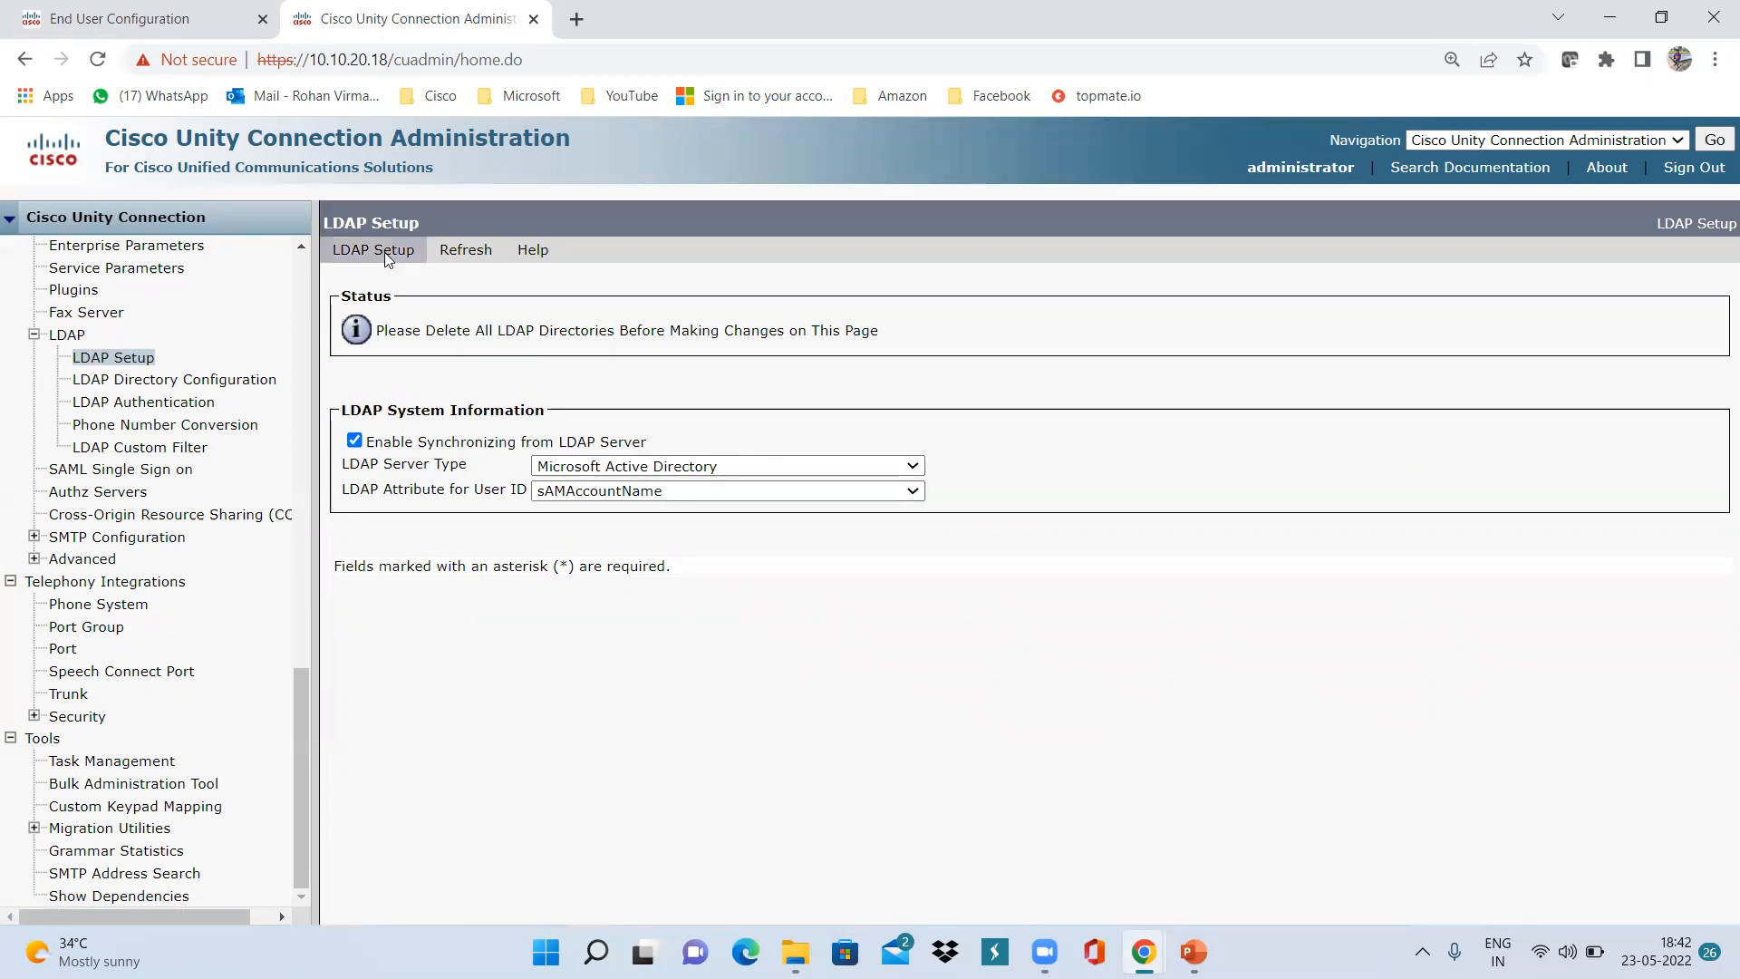
pyautogui.moveTo(385, 258)
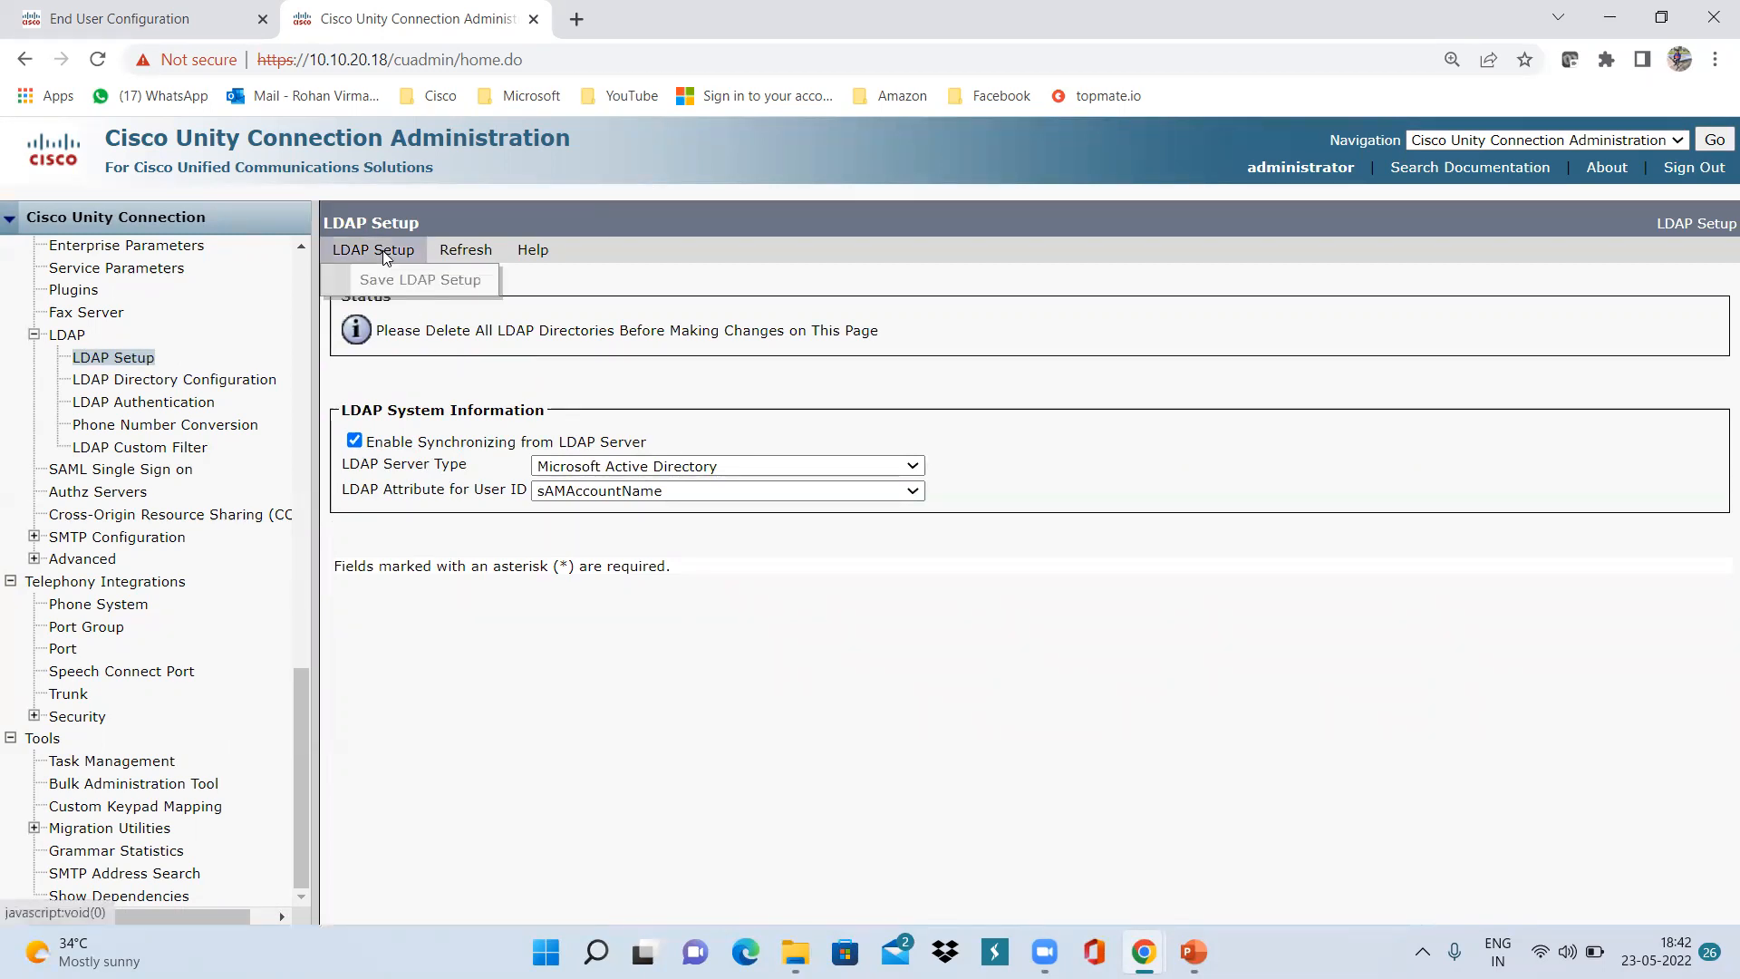
# Open LDAP Directory Configuration and list all existing directory configurations
pyautogui.click(140, 380)
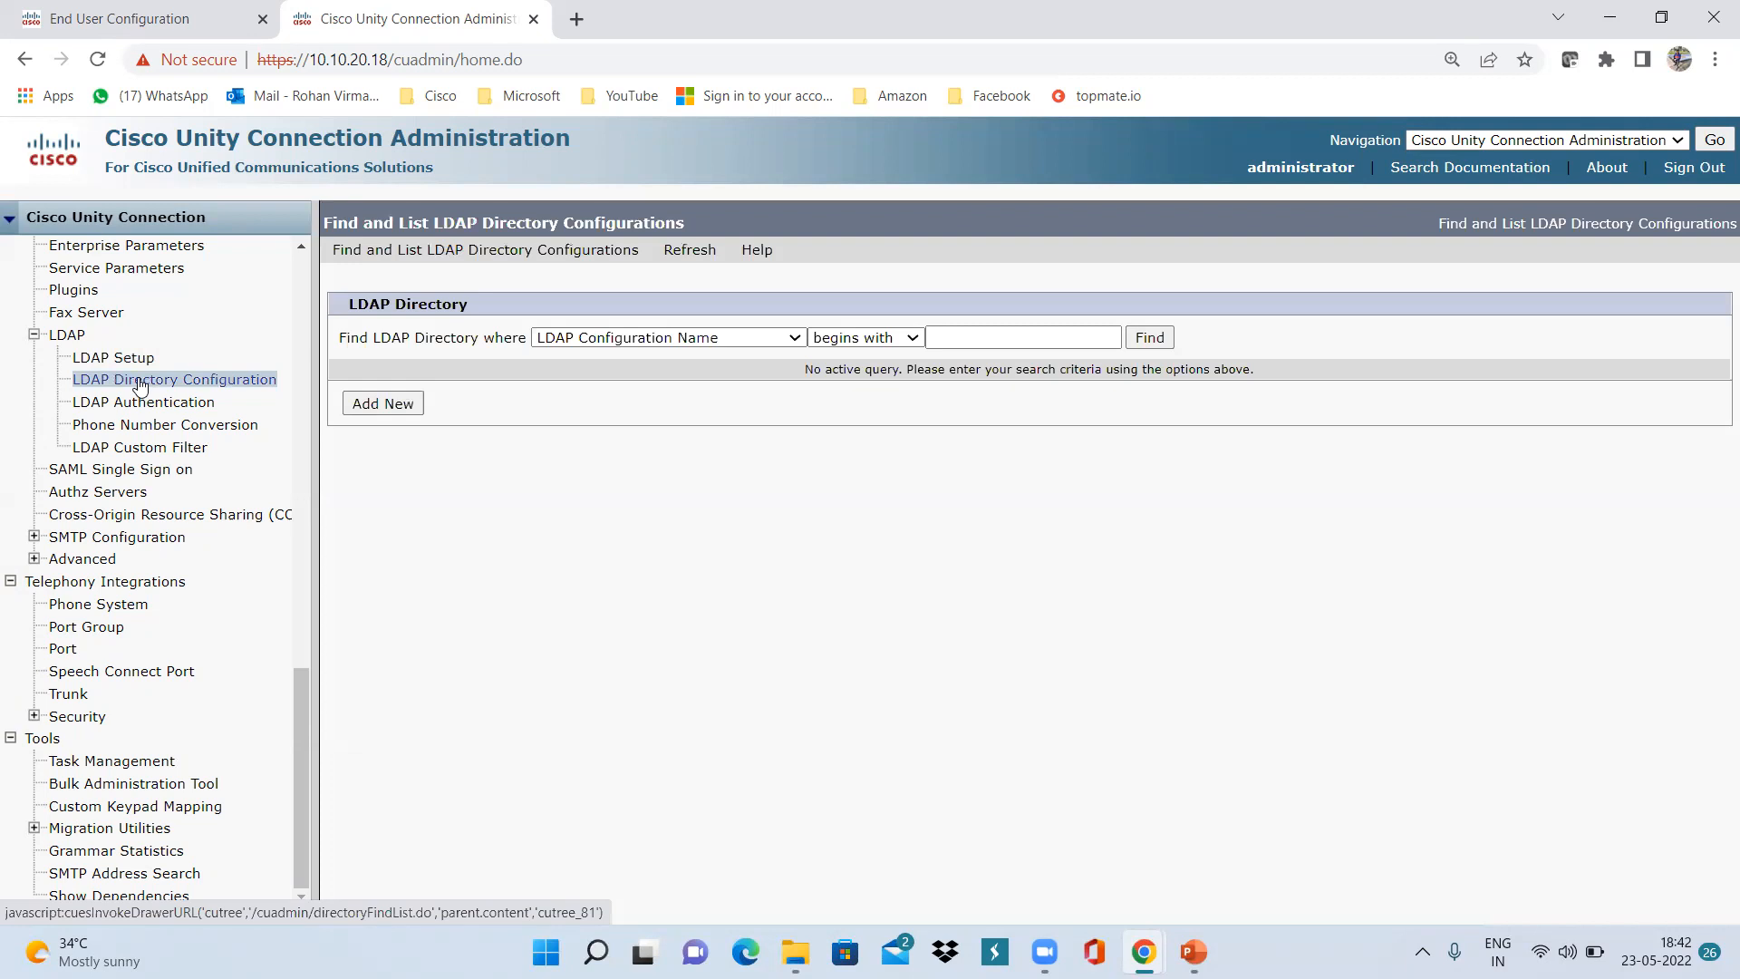
pyautogui.click(1151, 338)
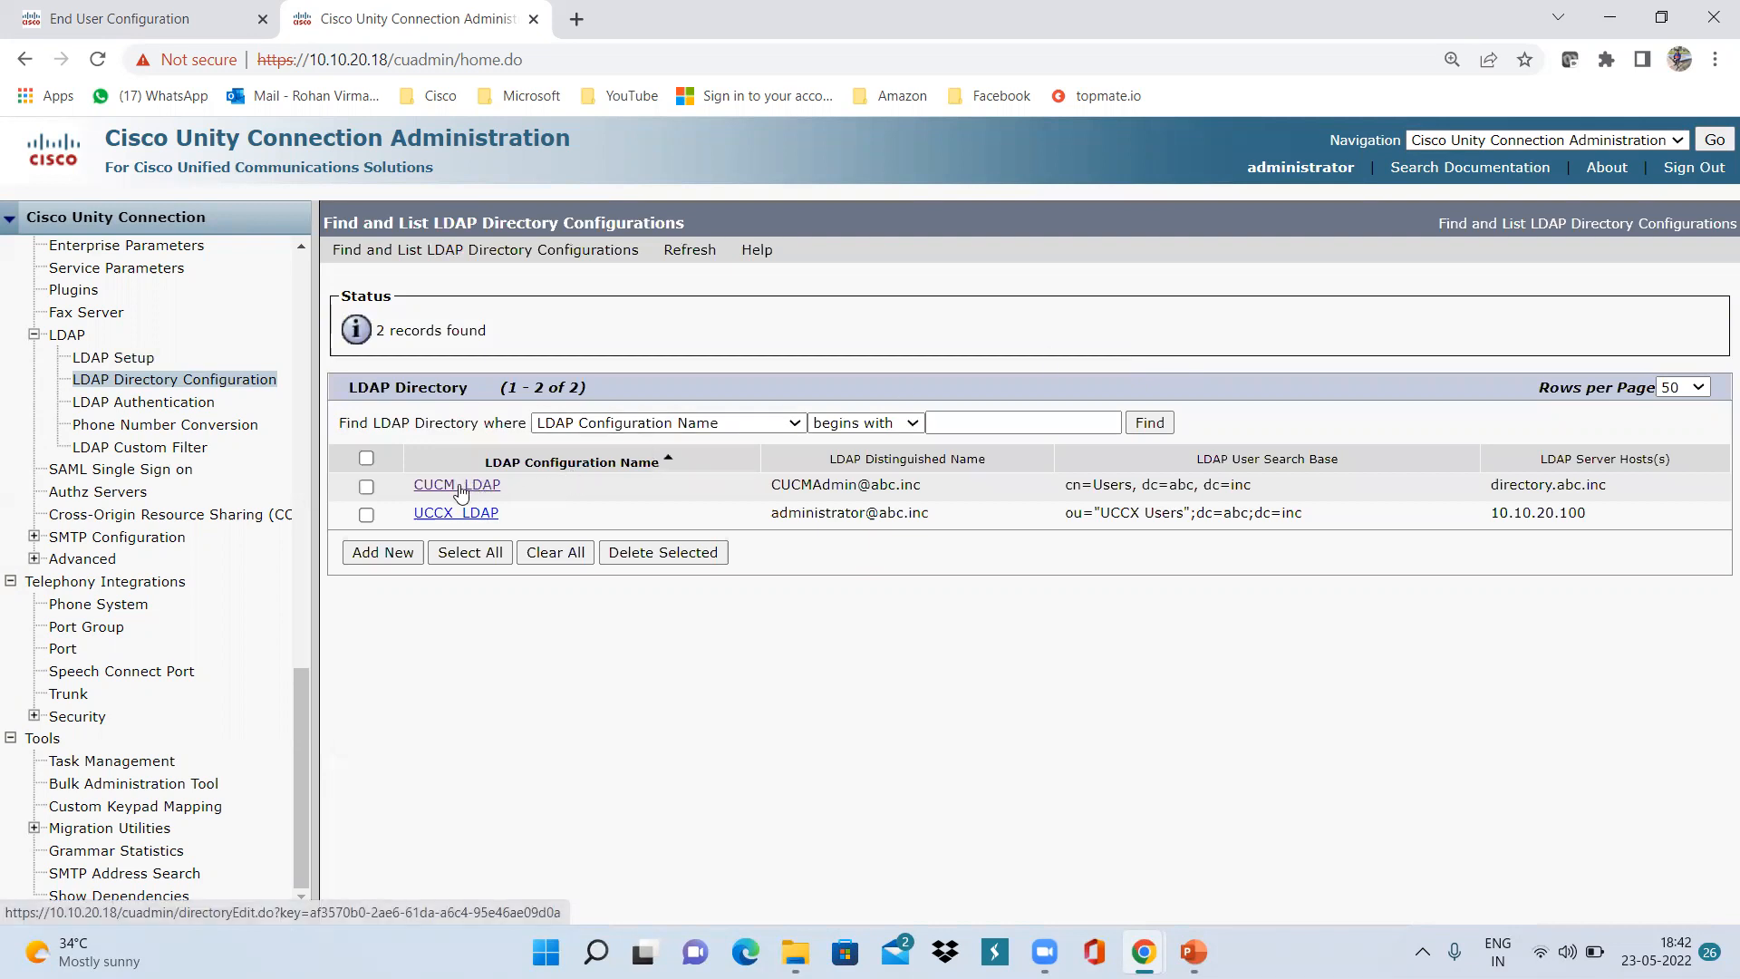
# Start a new LDAP directory configuration with the user search base "cn=users, dc=abc, dc=inc", checking the value against the presentation slide
pyautogui.click(384, 554)
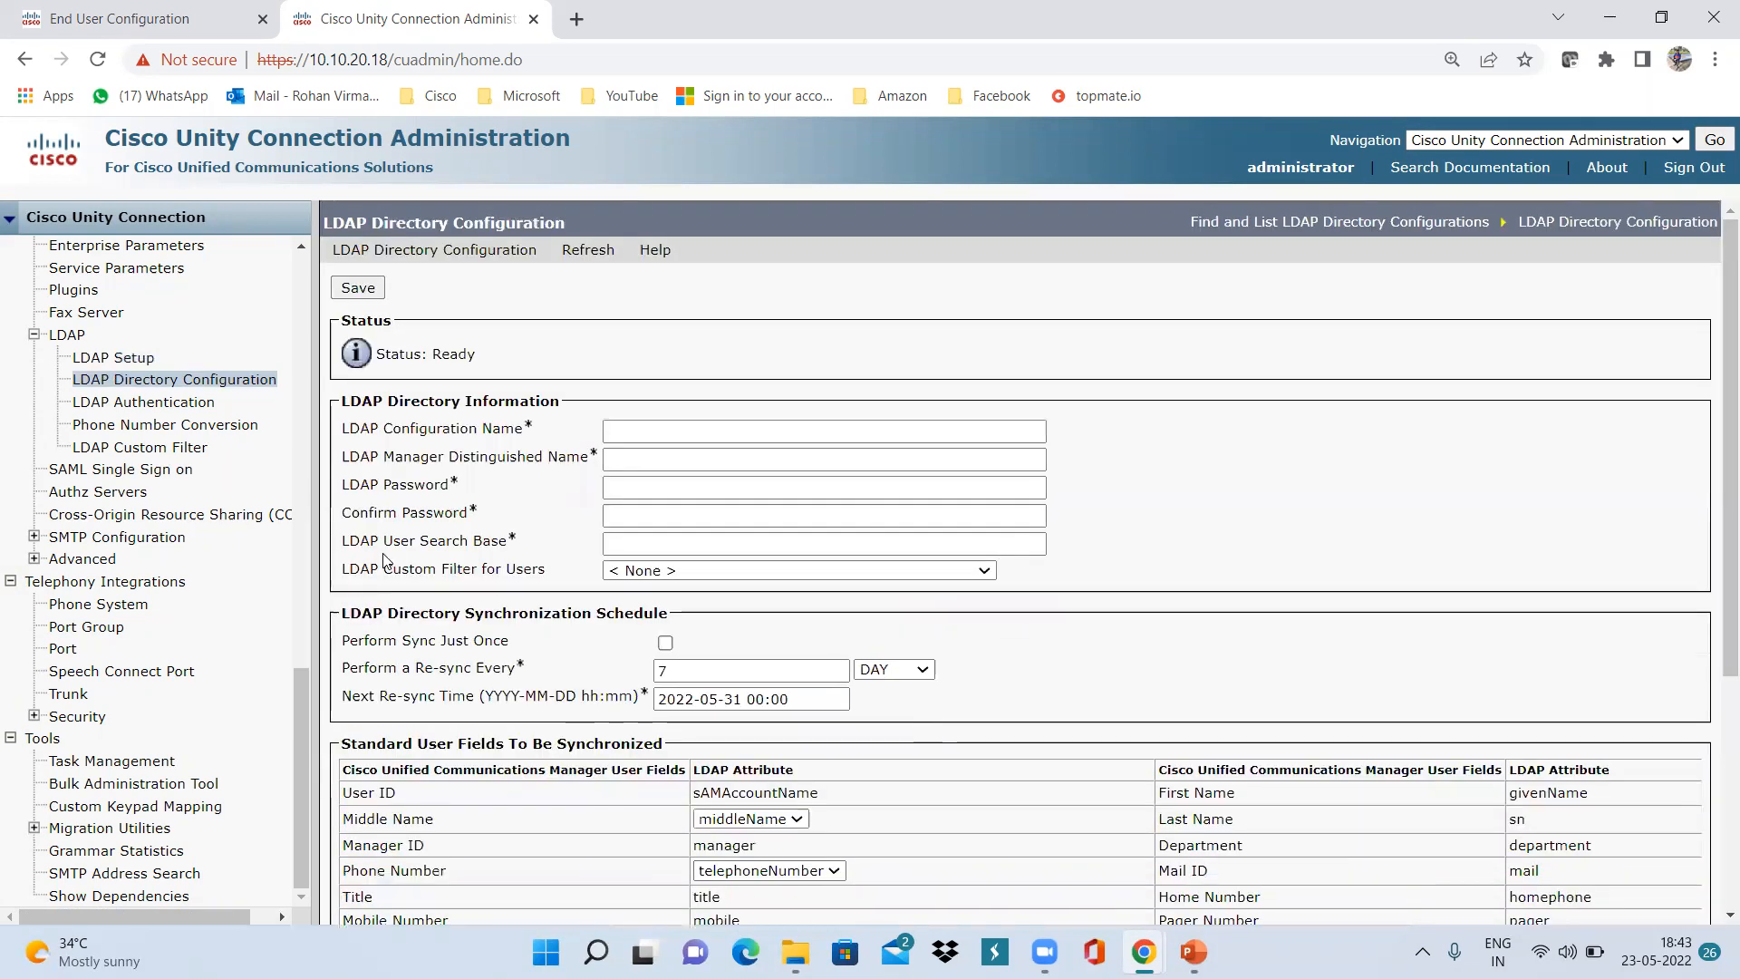
pyautogui.click(750, 431)
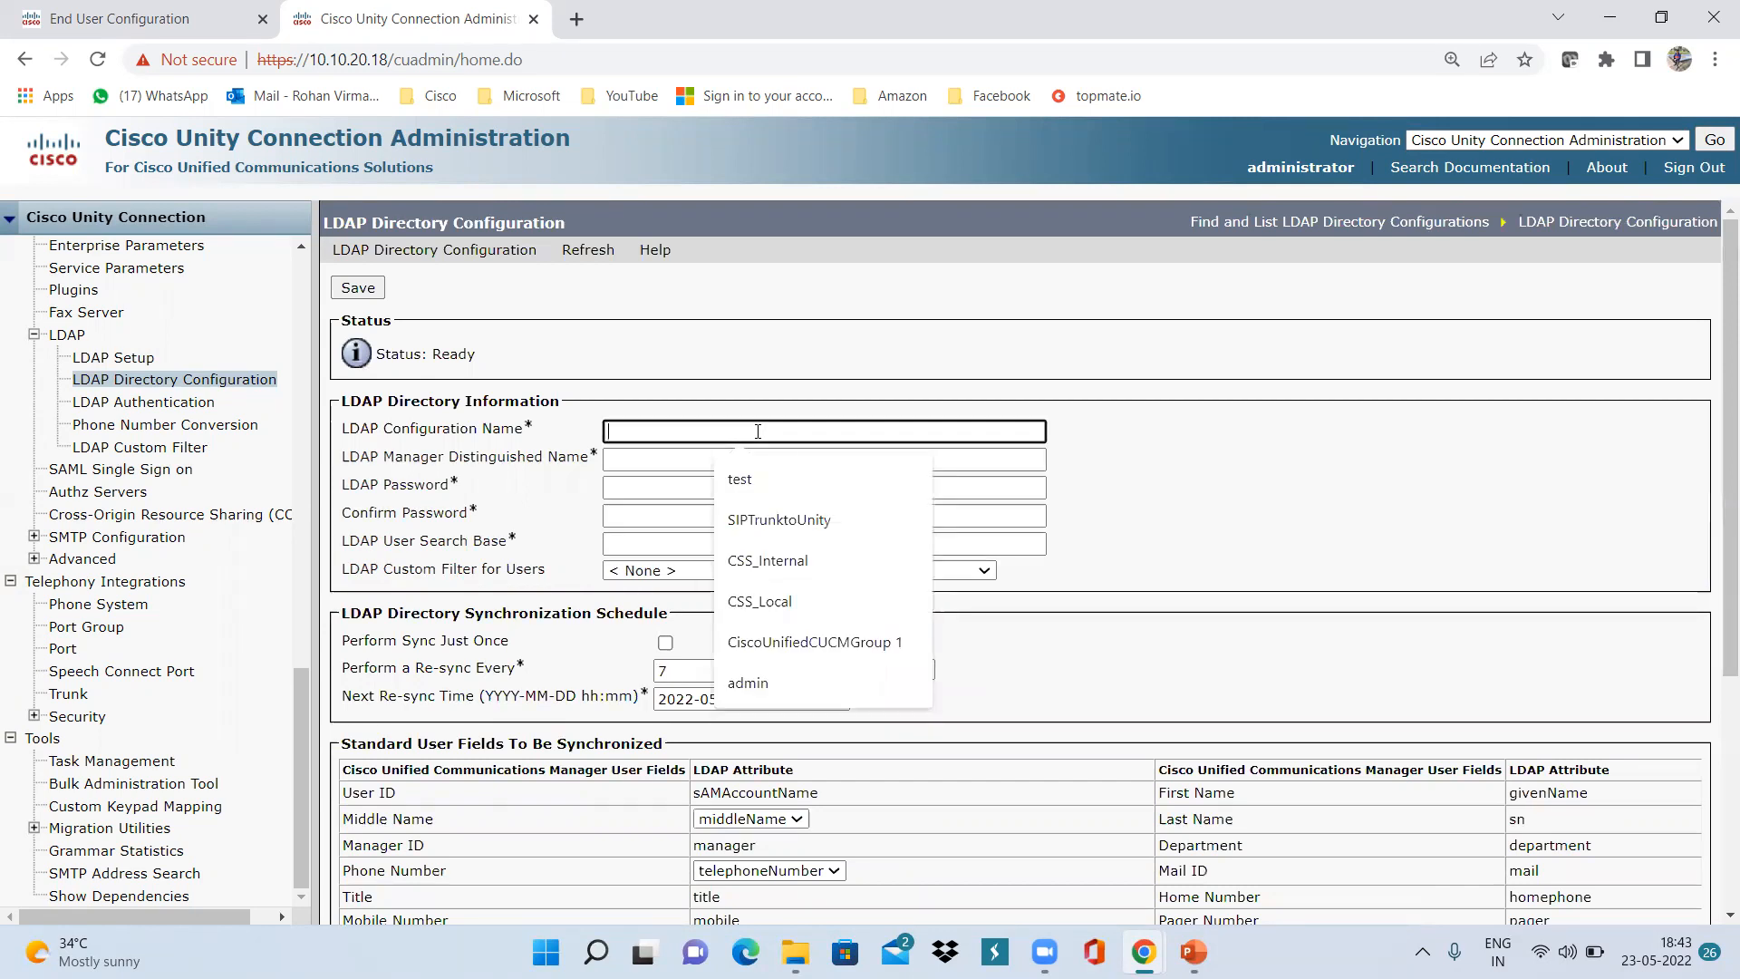
pyautogui.click(631, 460)
pyautogui.click(620, 485)
pyautogui.click(617, 519)
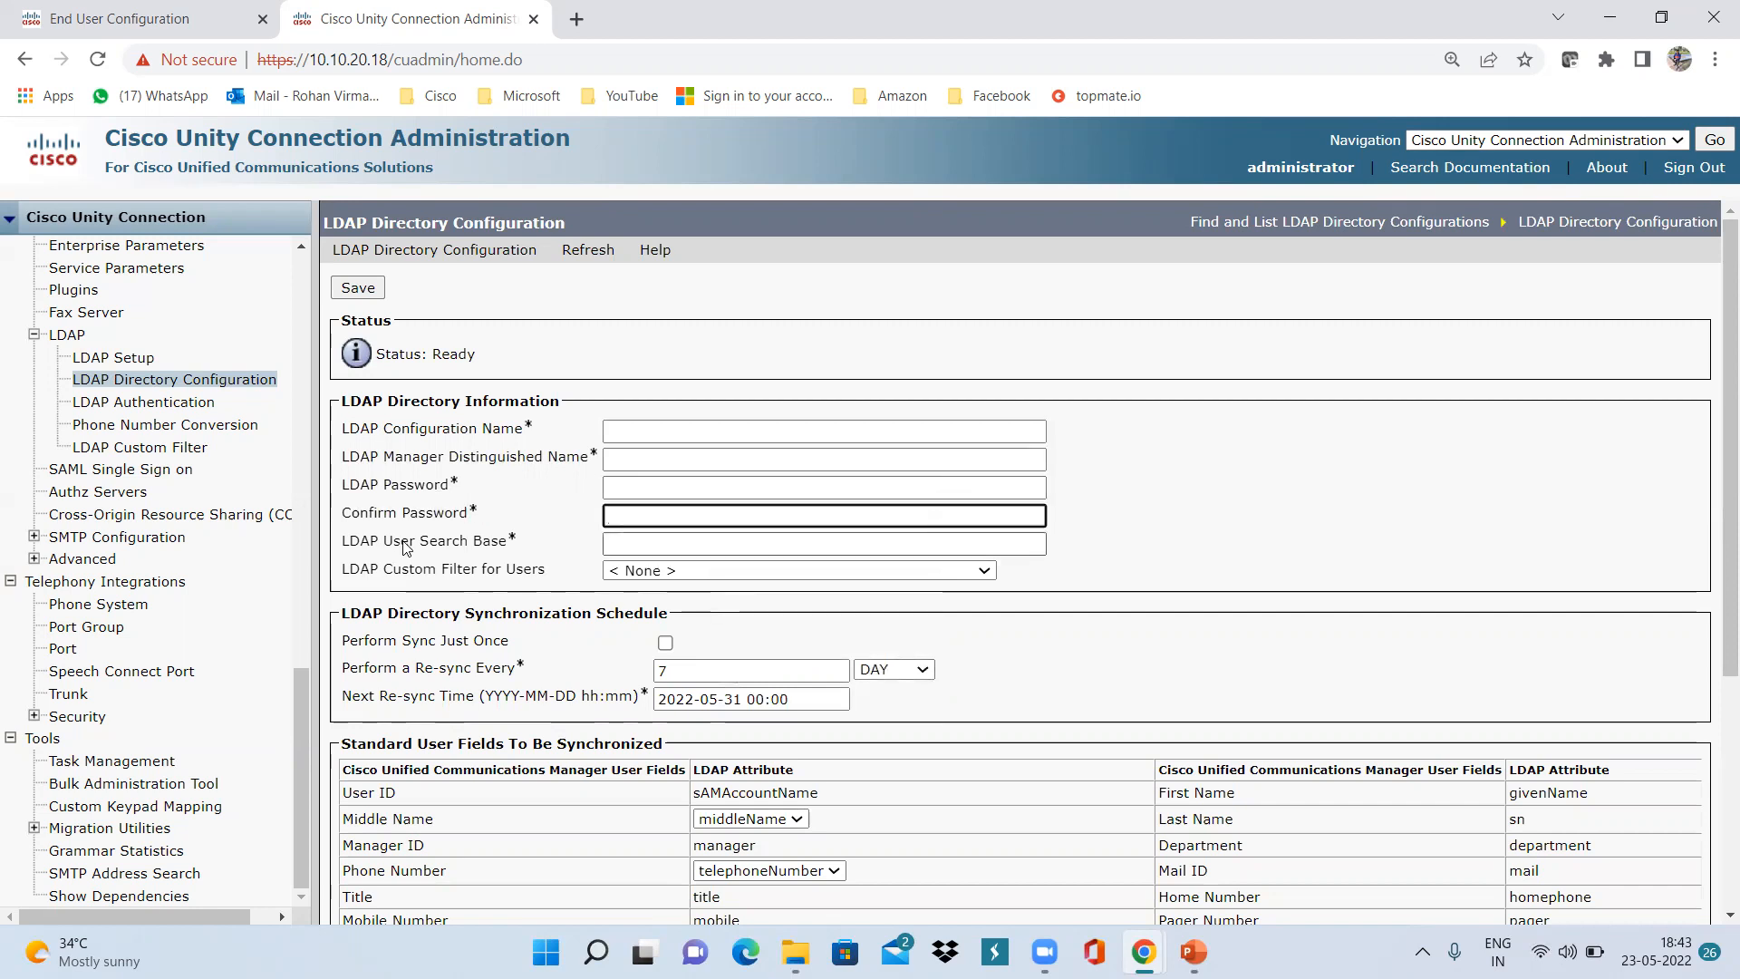
pyautogui.click(658, 544)
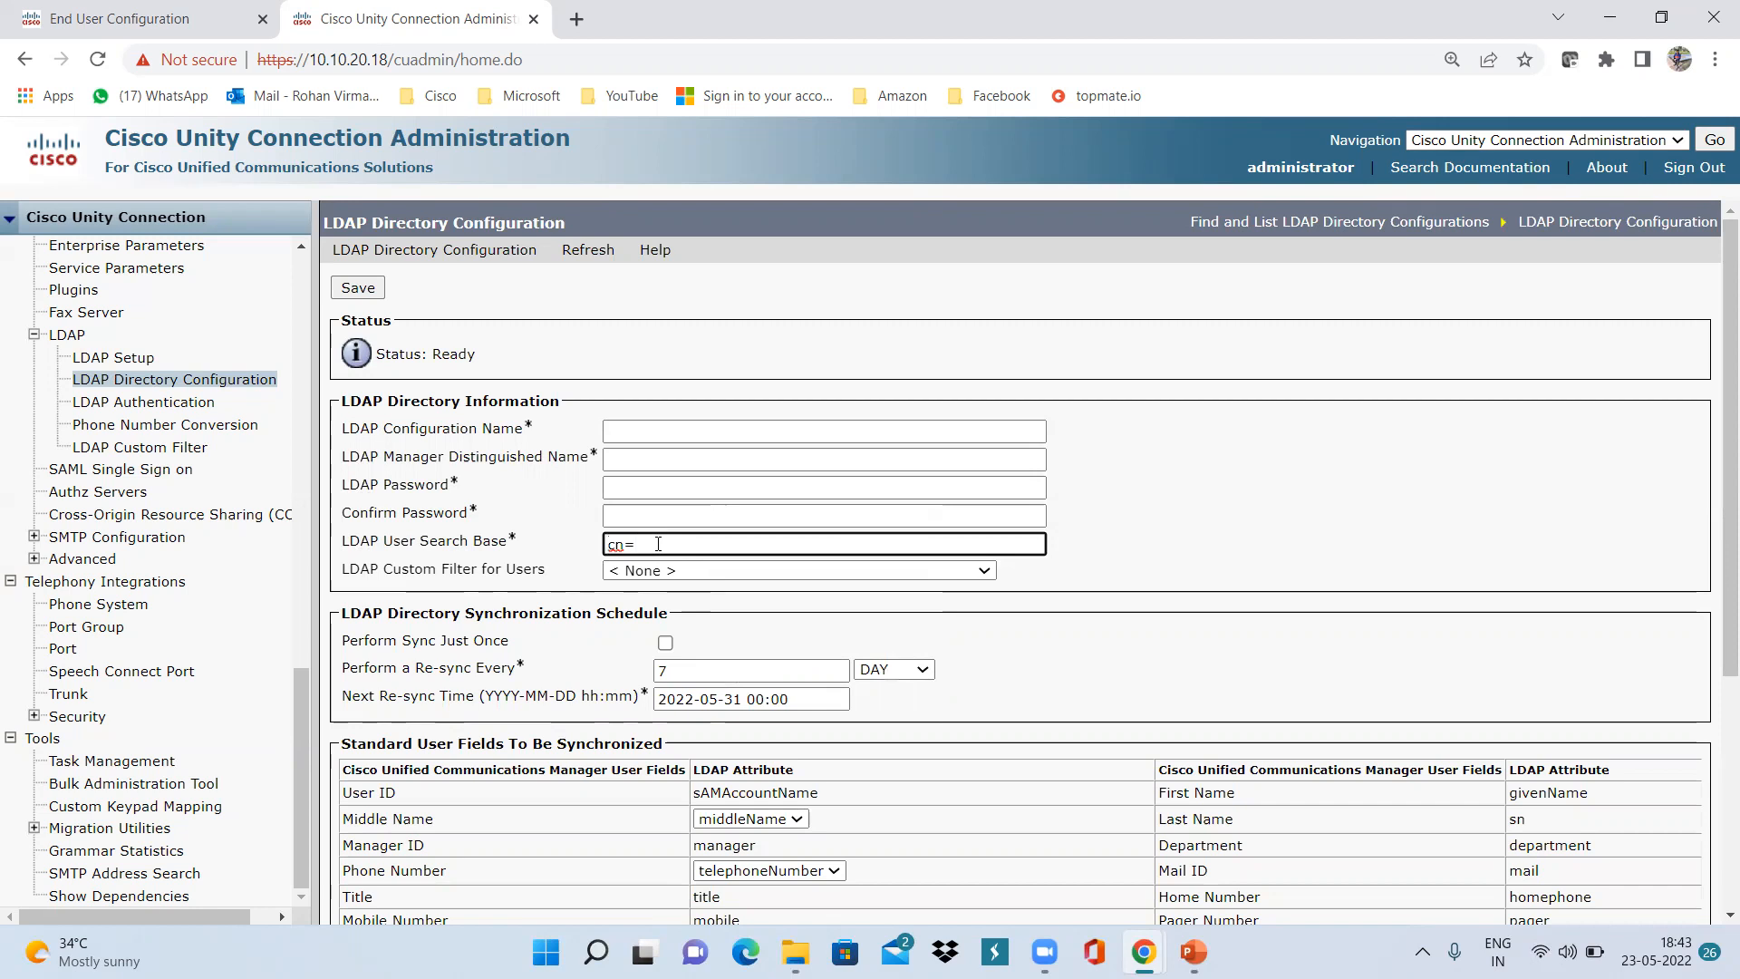
pyautogui.write('cn=users, dc=abc')
pyautogui.moveTo(1197, 948)
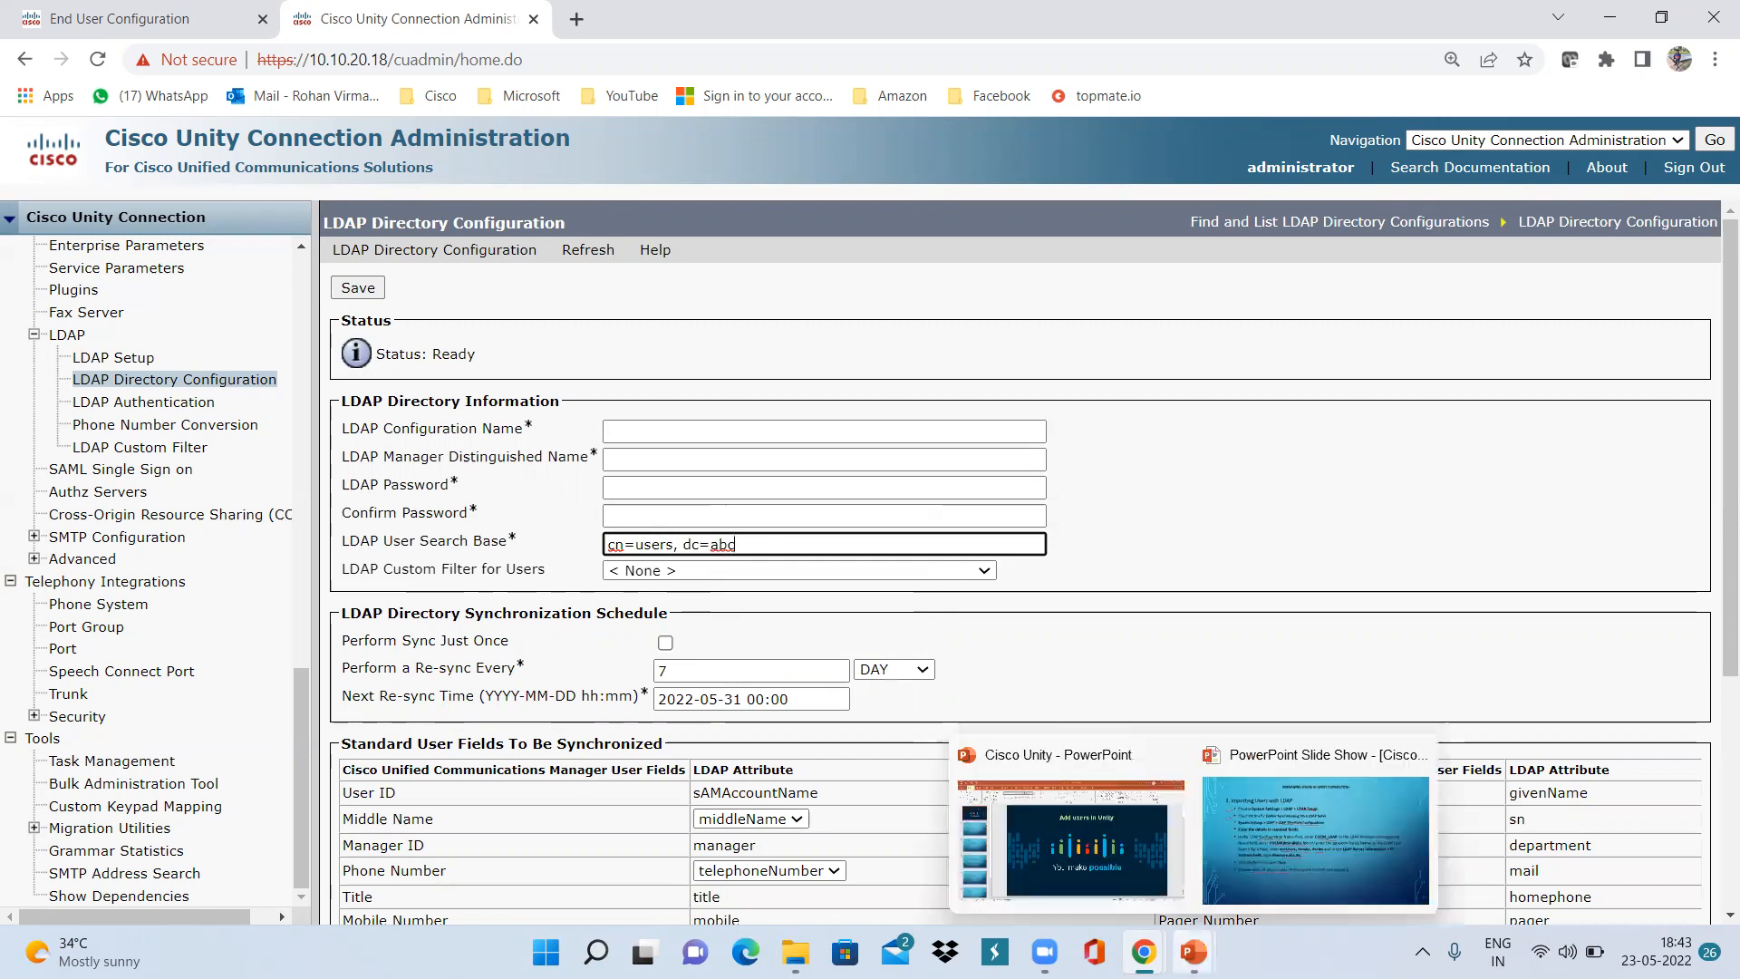
pyautogui.click(1300, 853)
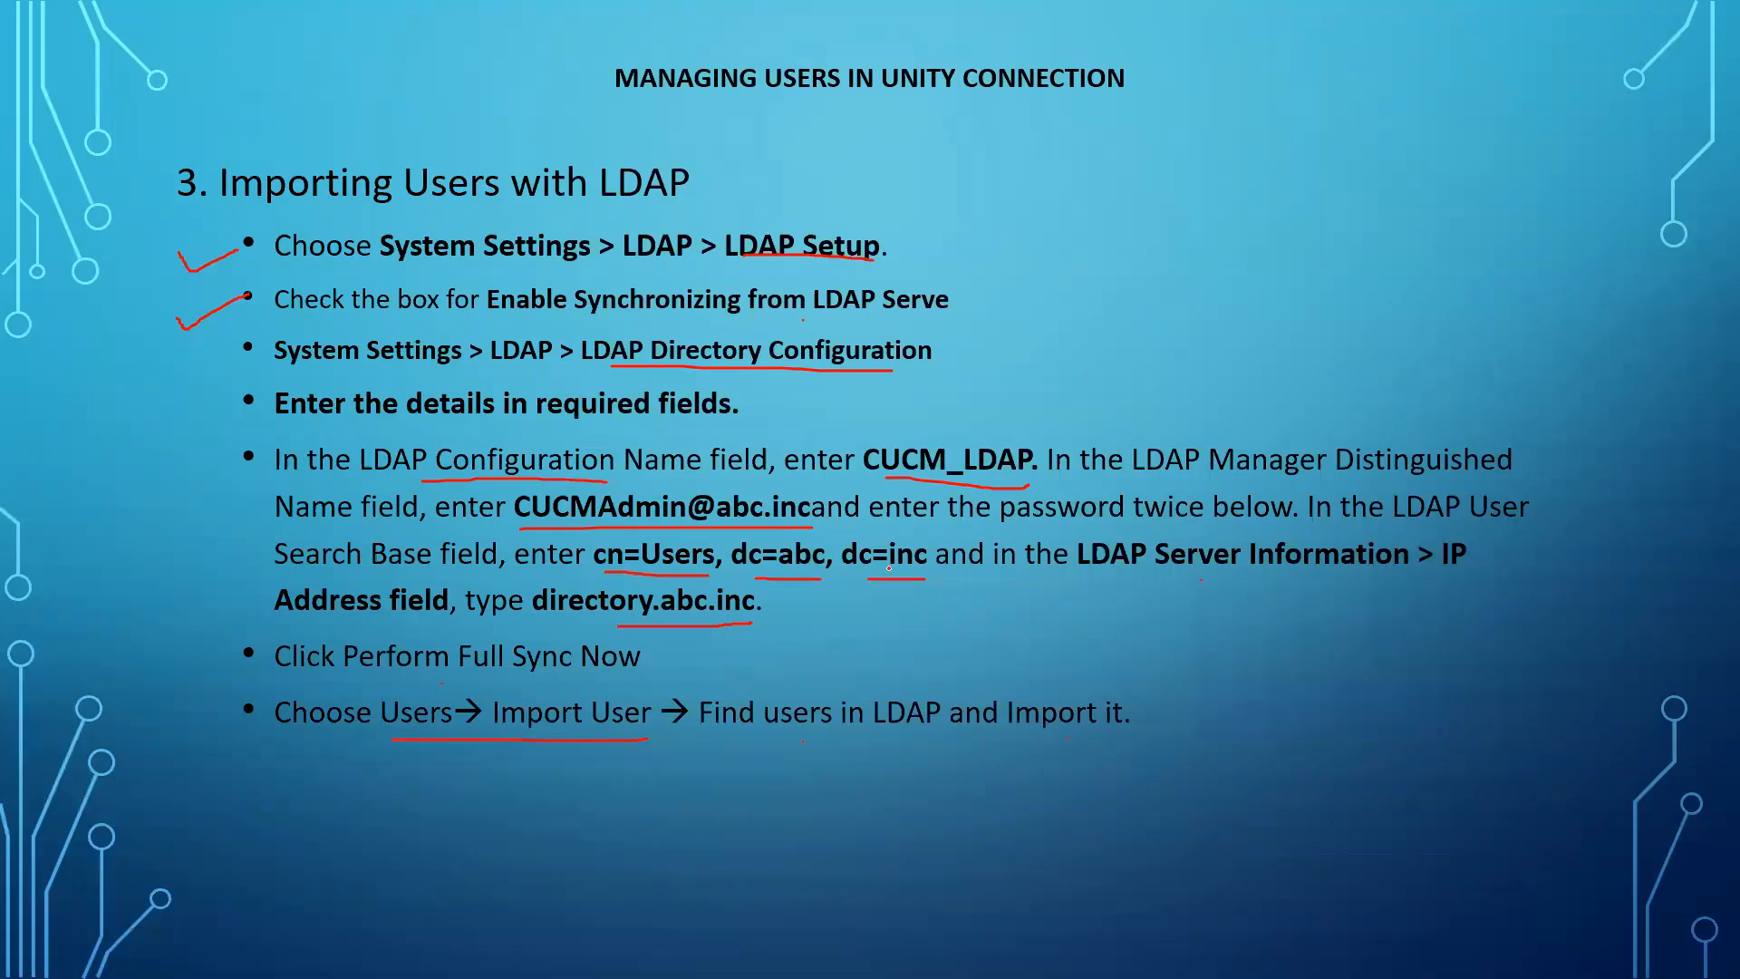
pyautogui.hotkey('alt', 'Tab')
pyautogui.write('dc=inc')
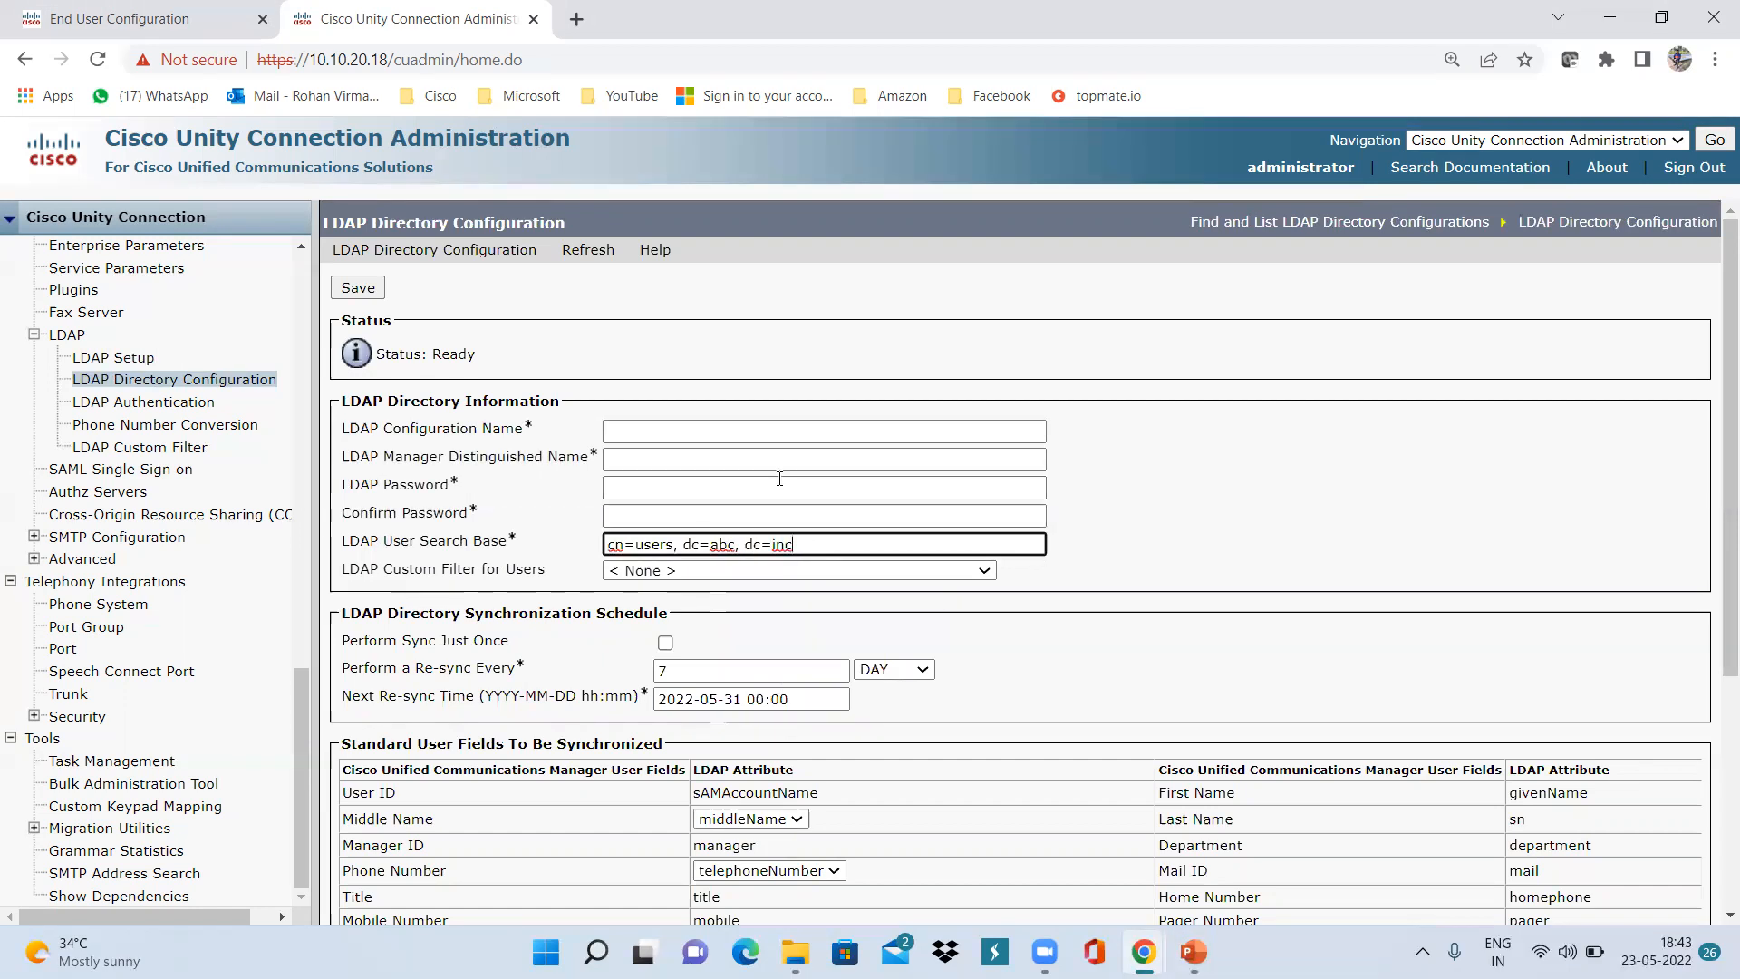
# Review the new configuration's re-sync interval options, user field mappings and server host field, comparing them with the slide's instructions
pyautogui.scroll(-2, 498, 539)
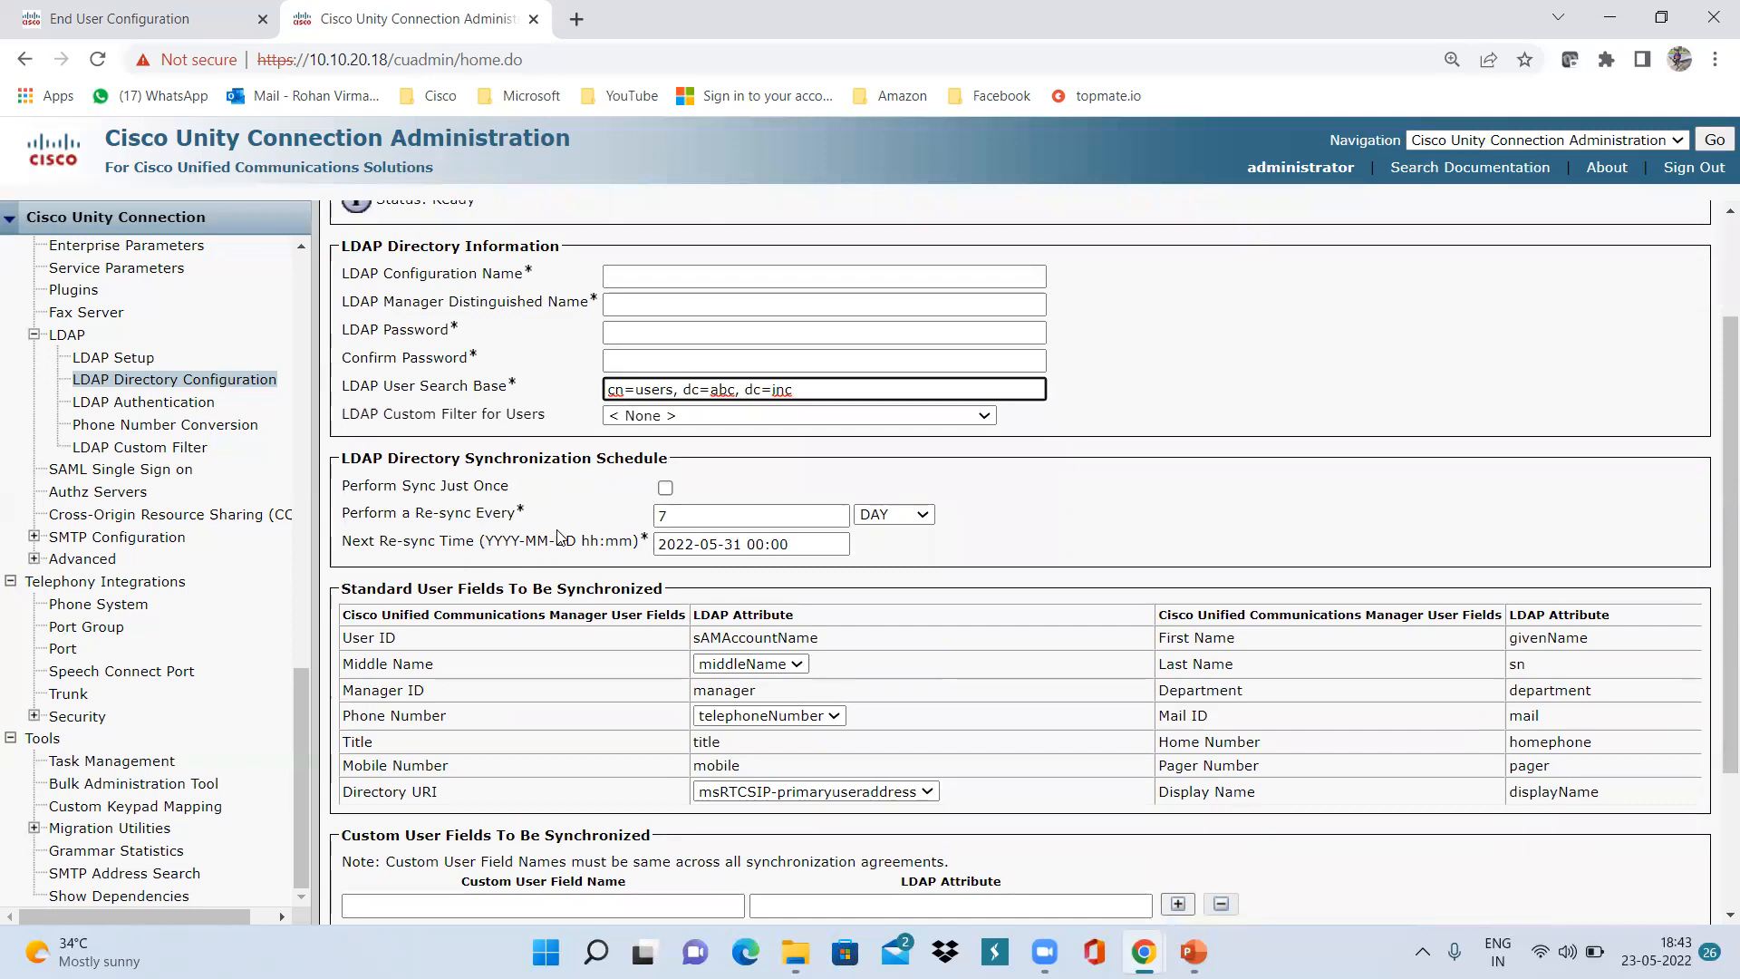
pyautogui.click(918, 519)
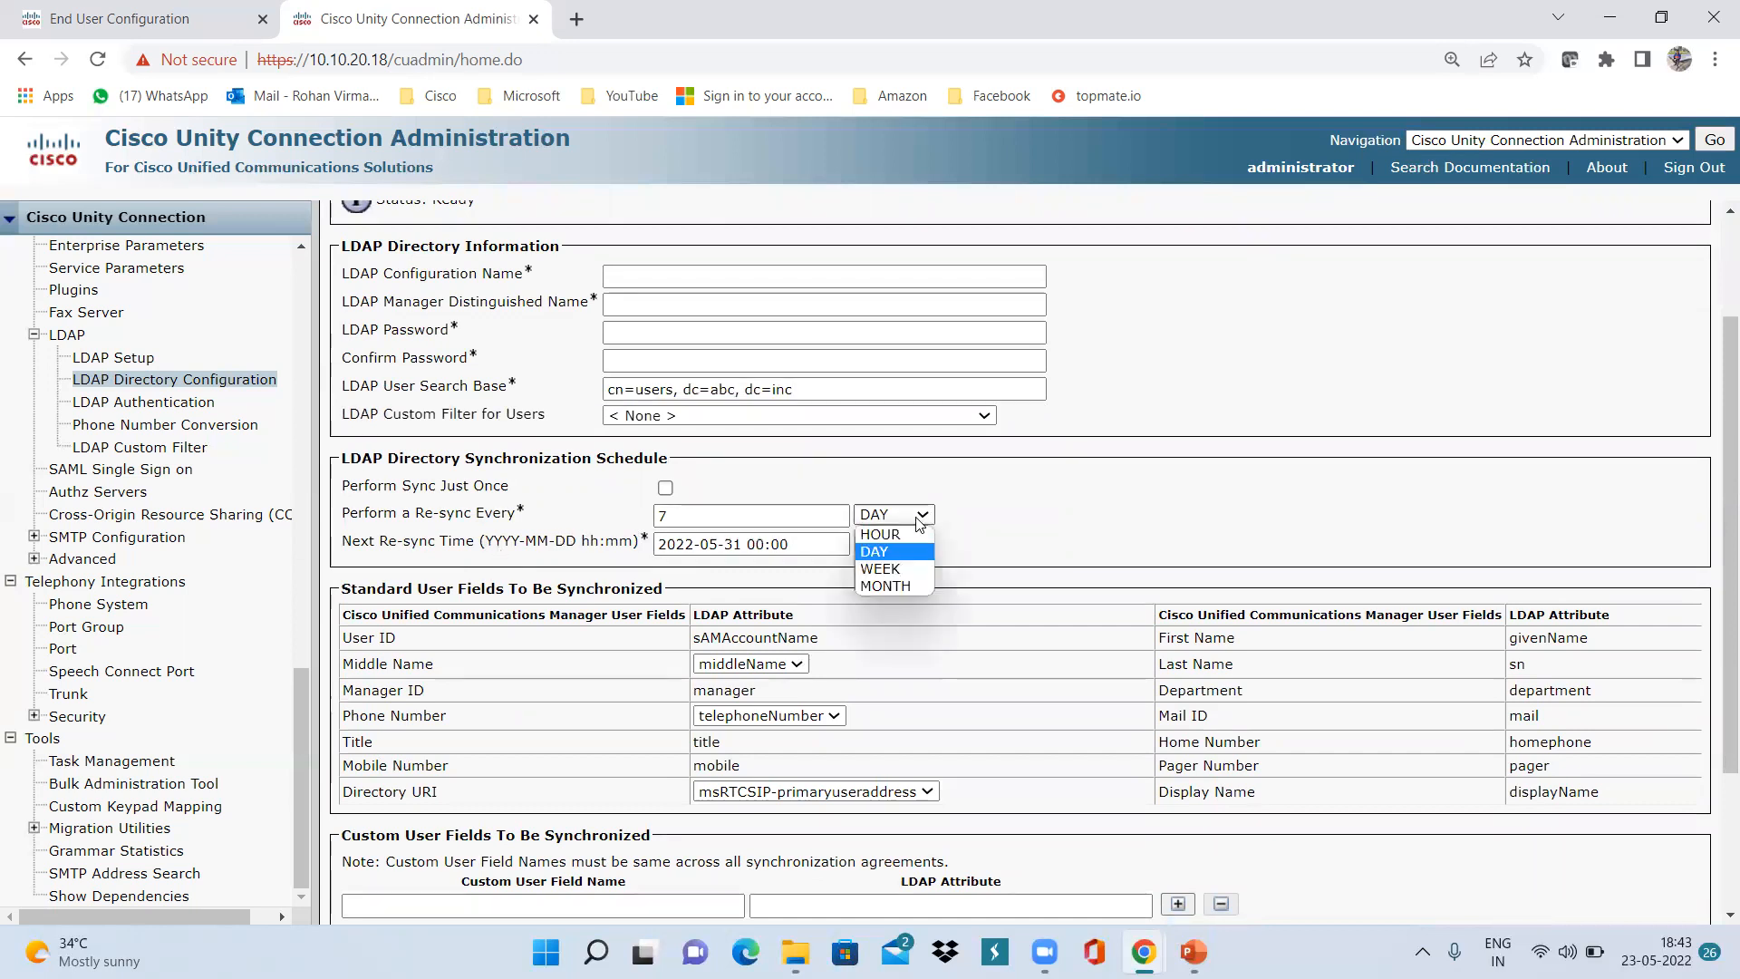
pyautogui.click(1024, 510)
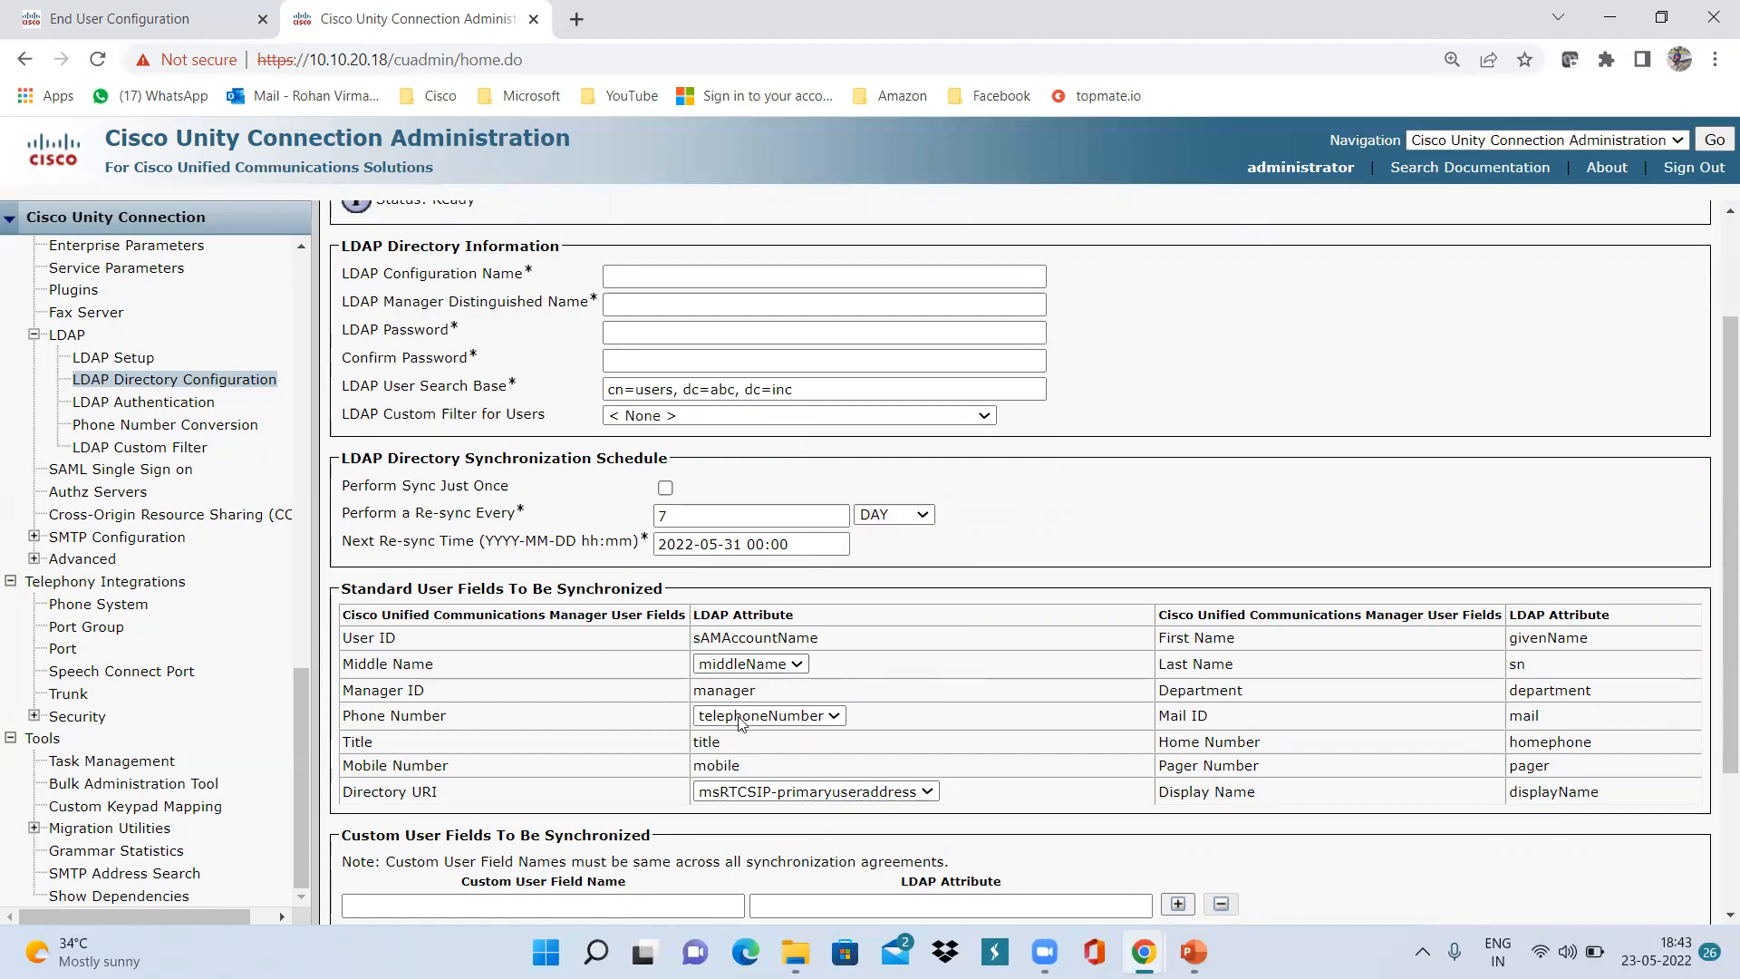
pyautogui.scroll(-2, 600, 688)
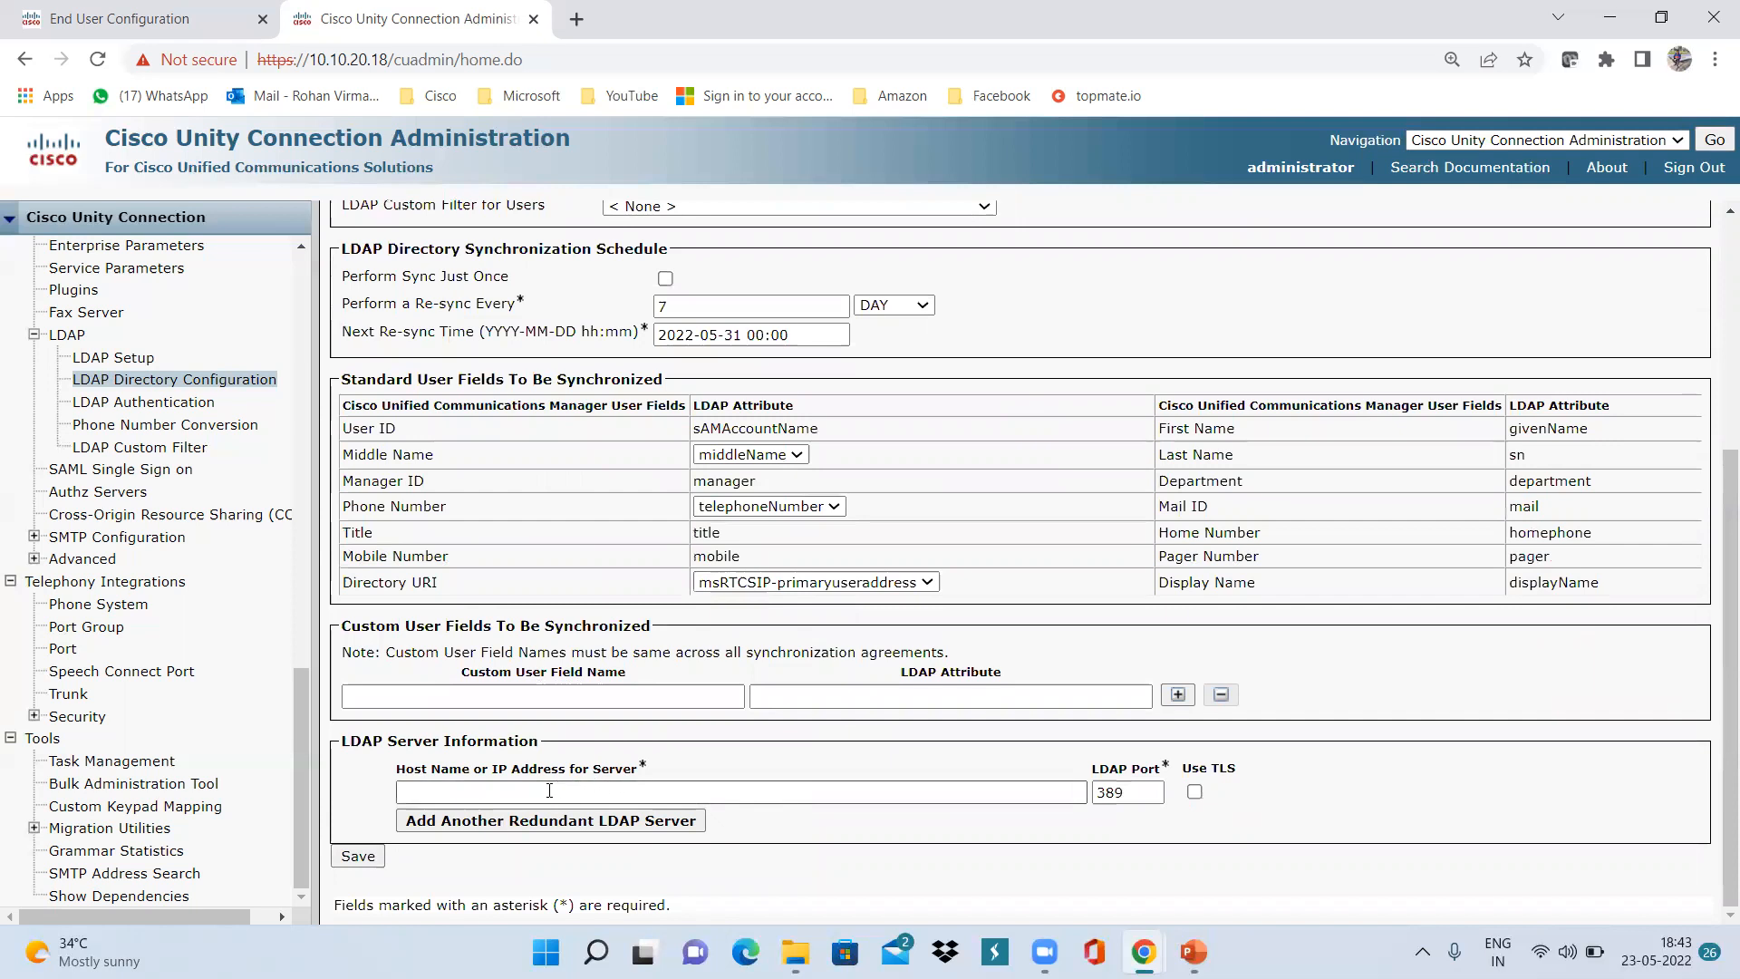
pyautogui.click(620, 790)
pyautogui.hotkey('alt', 'Tab')
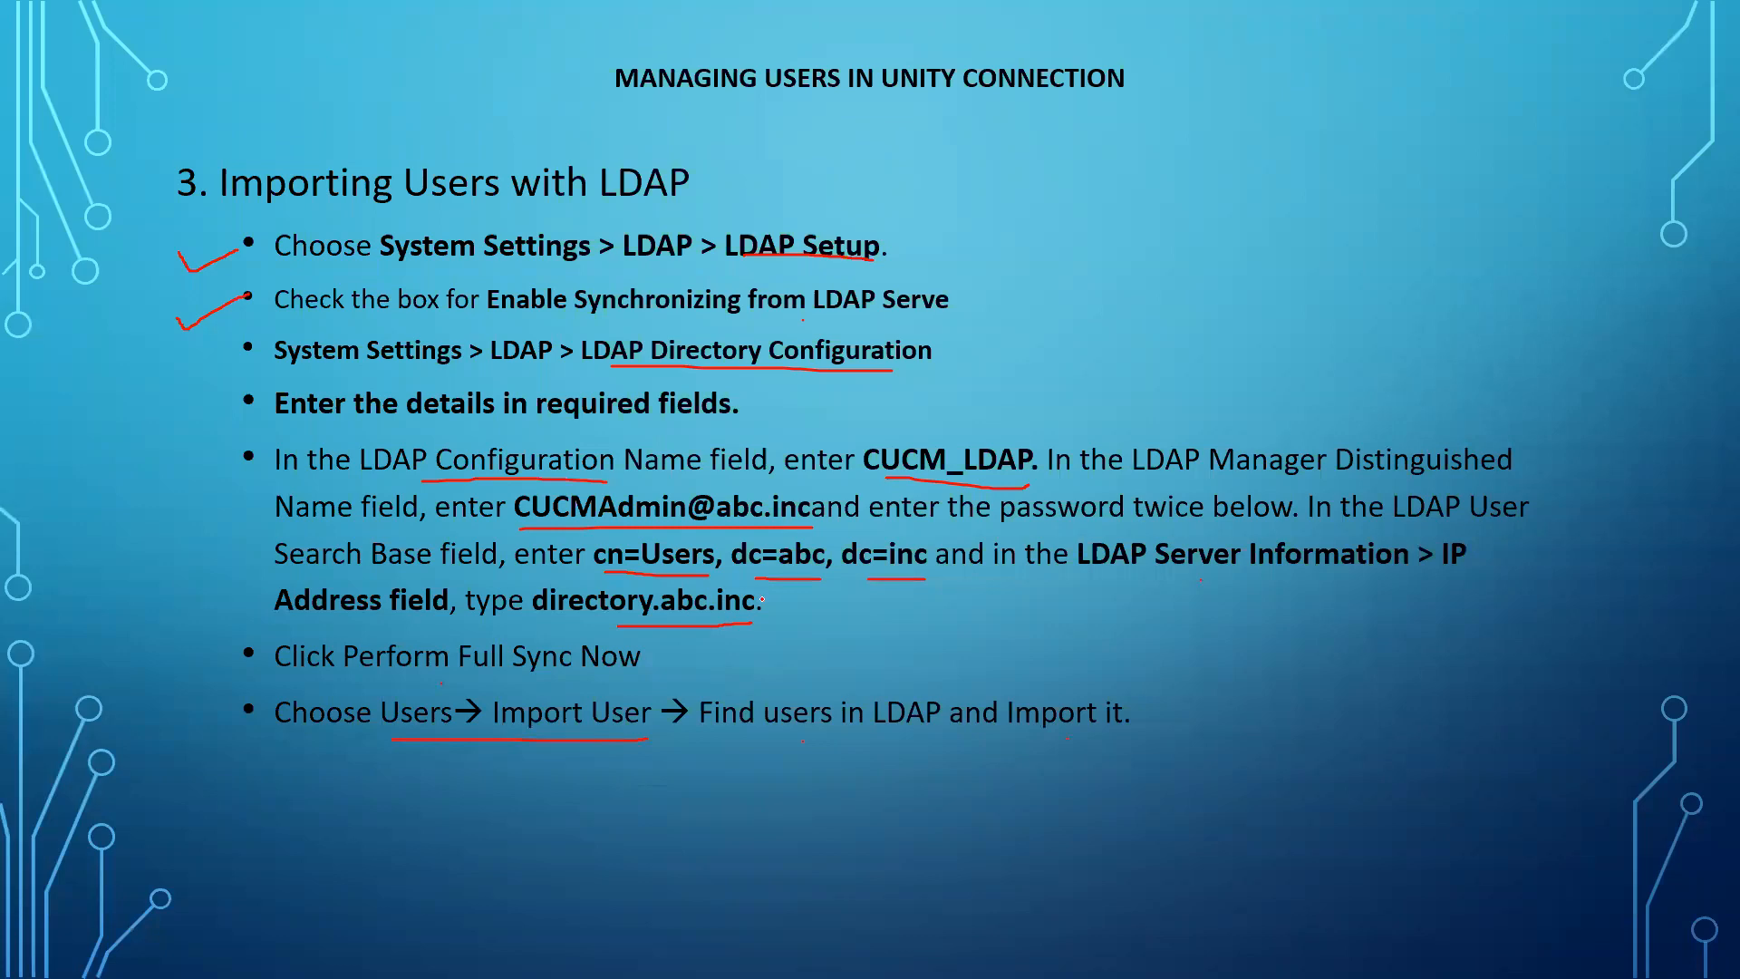
pyautogui.hotkey('alt', 'Tab')
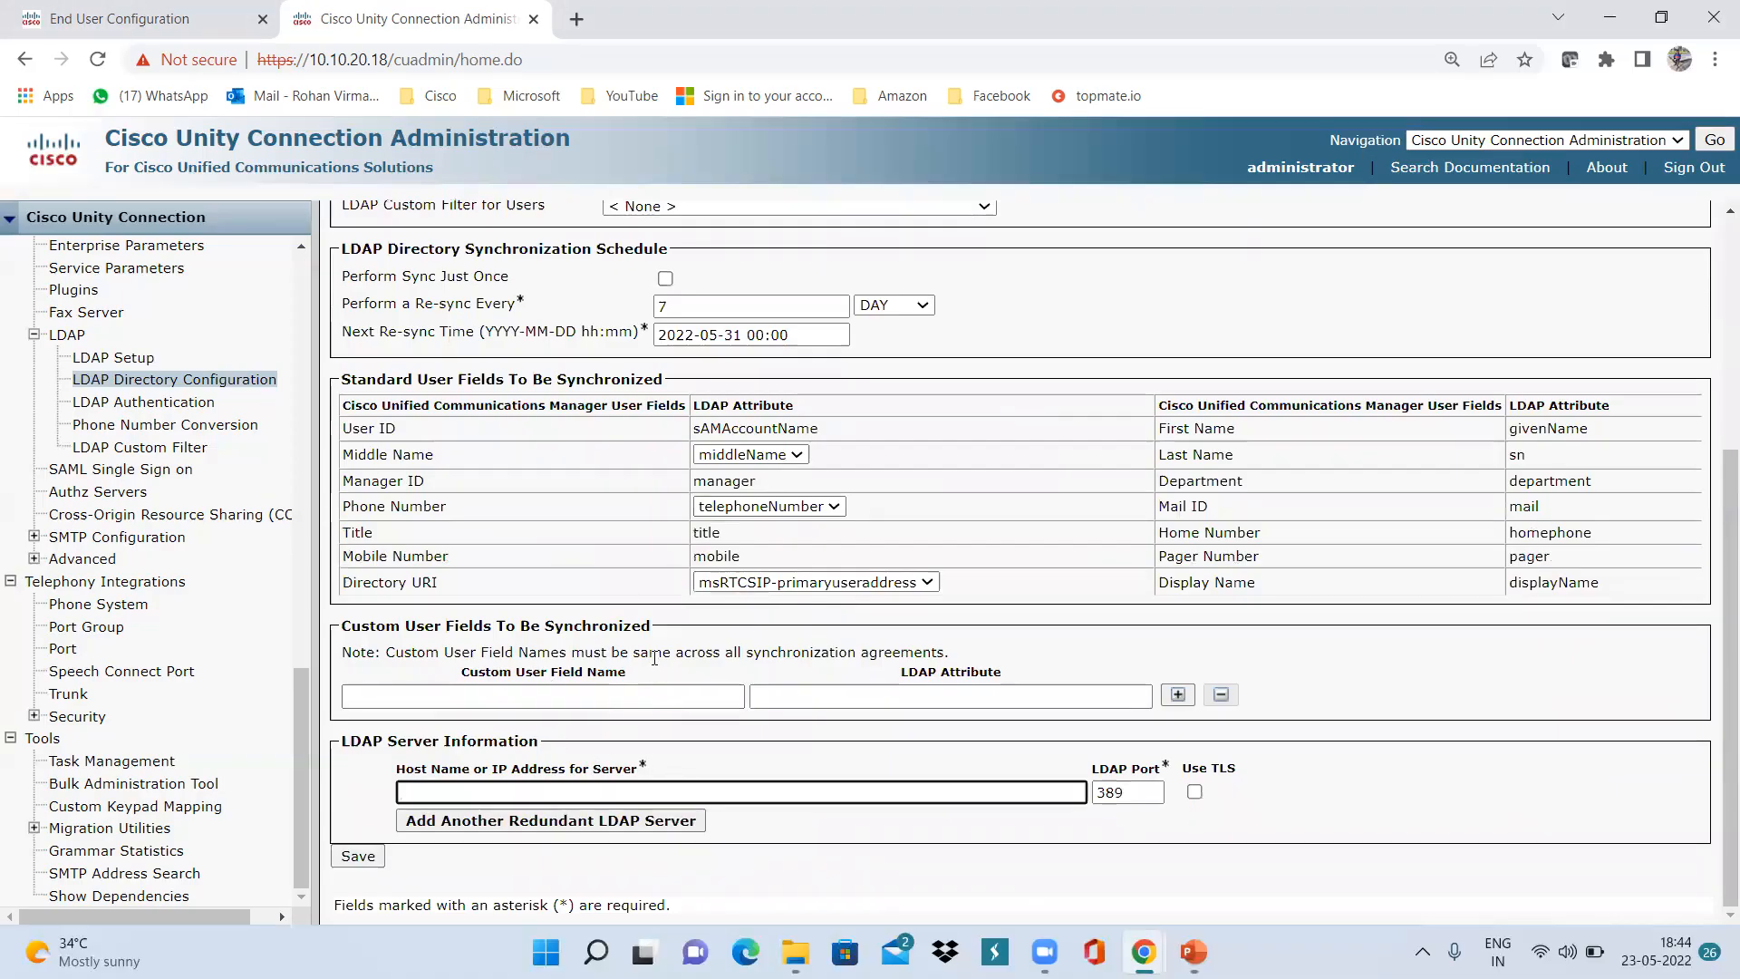
pyautogui.scroll(5, 654, 658)
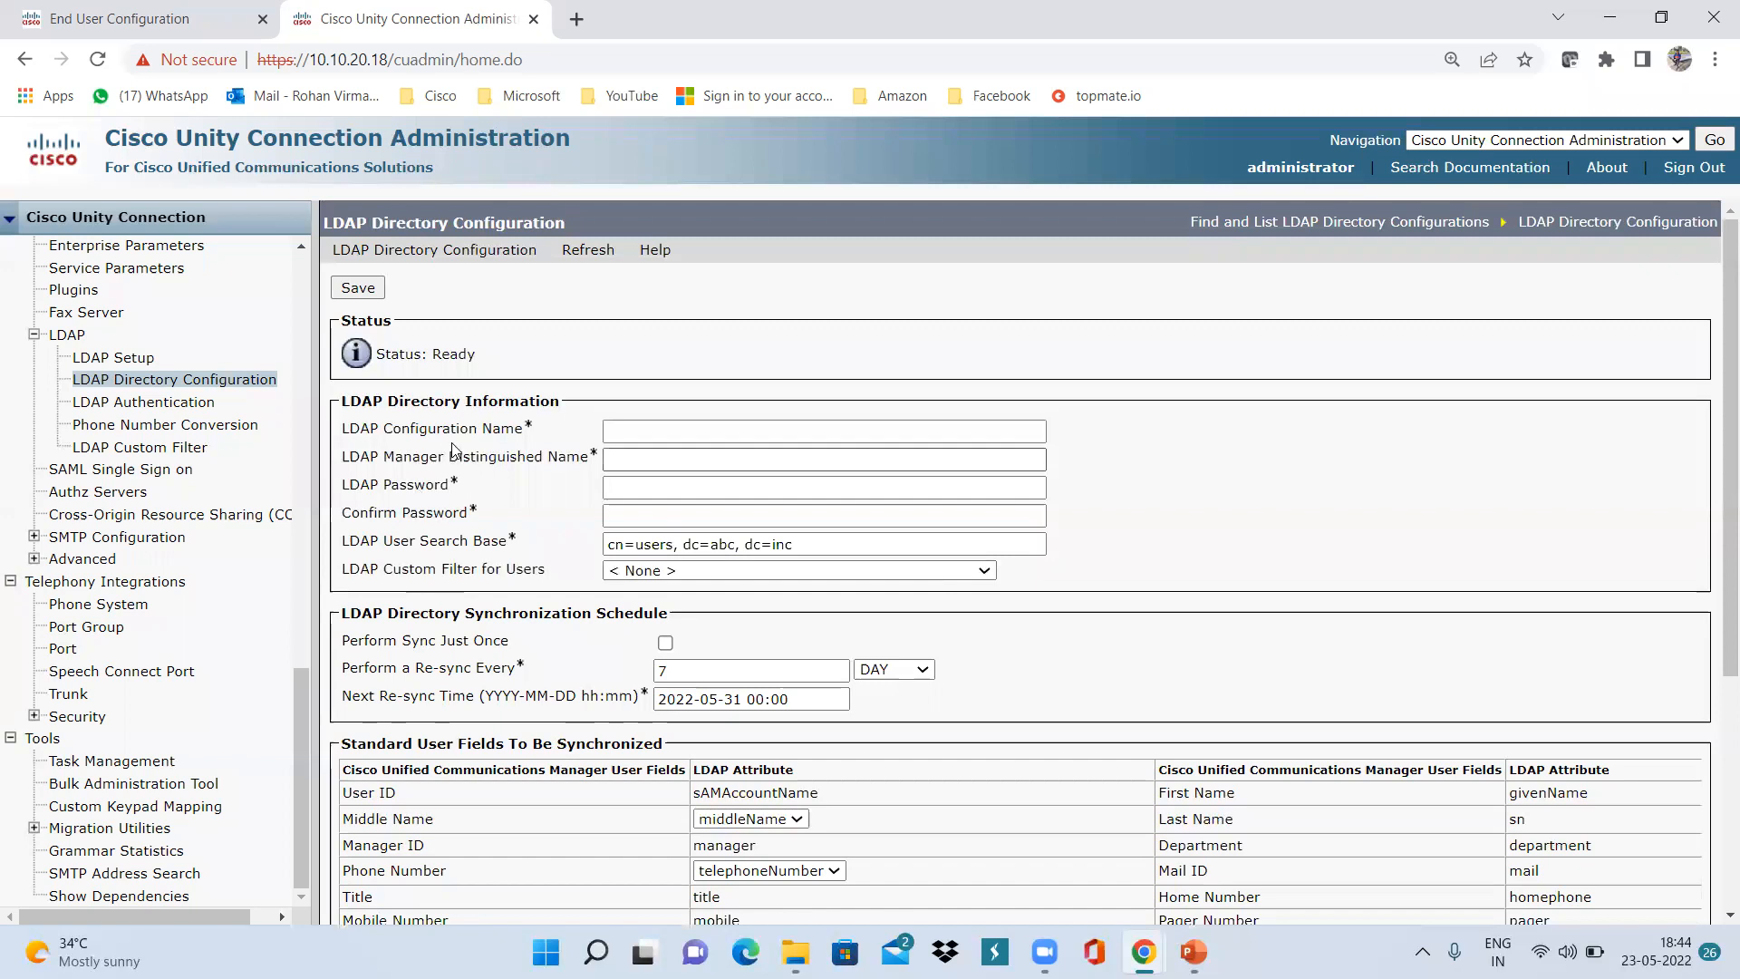
pyautogui.moveTo(425, 256)
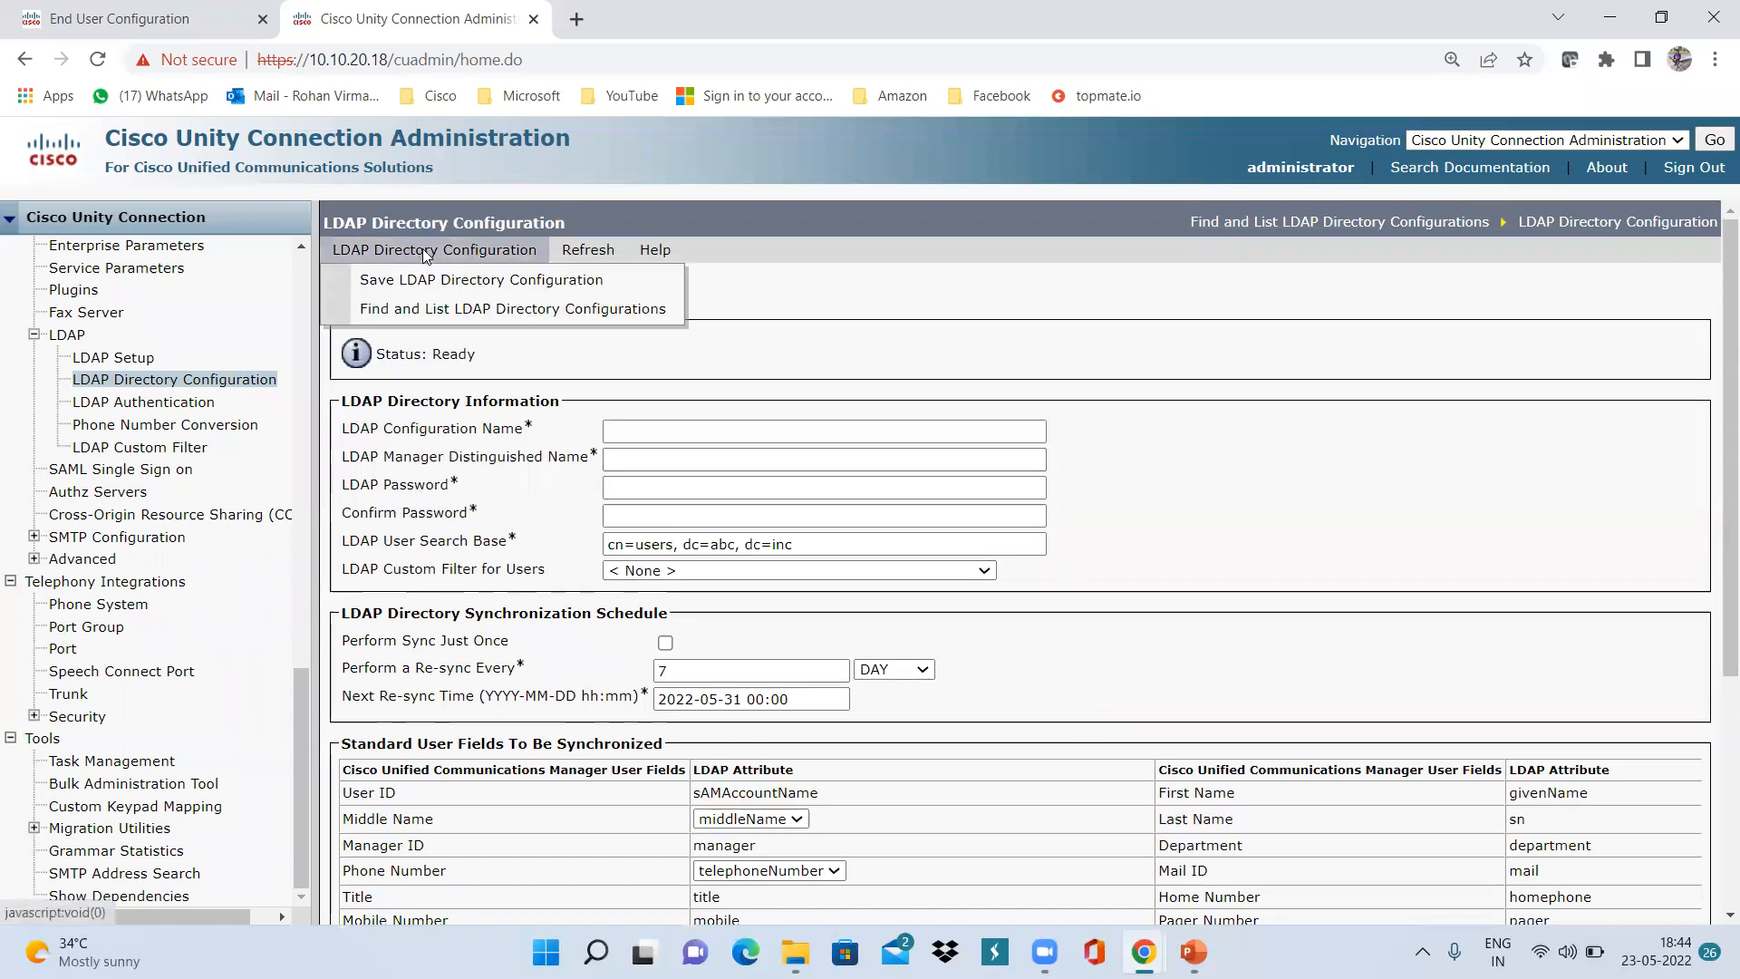
# Return to the directory configuration list, open CUCM_LDAP and check its manager distinguished name and user search base
pyautogui.click(176, 388)
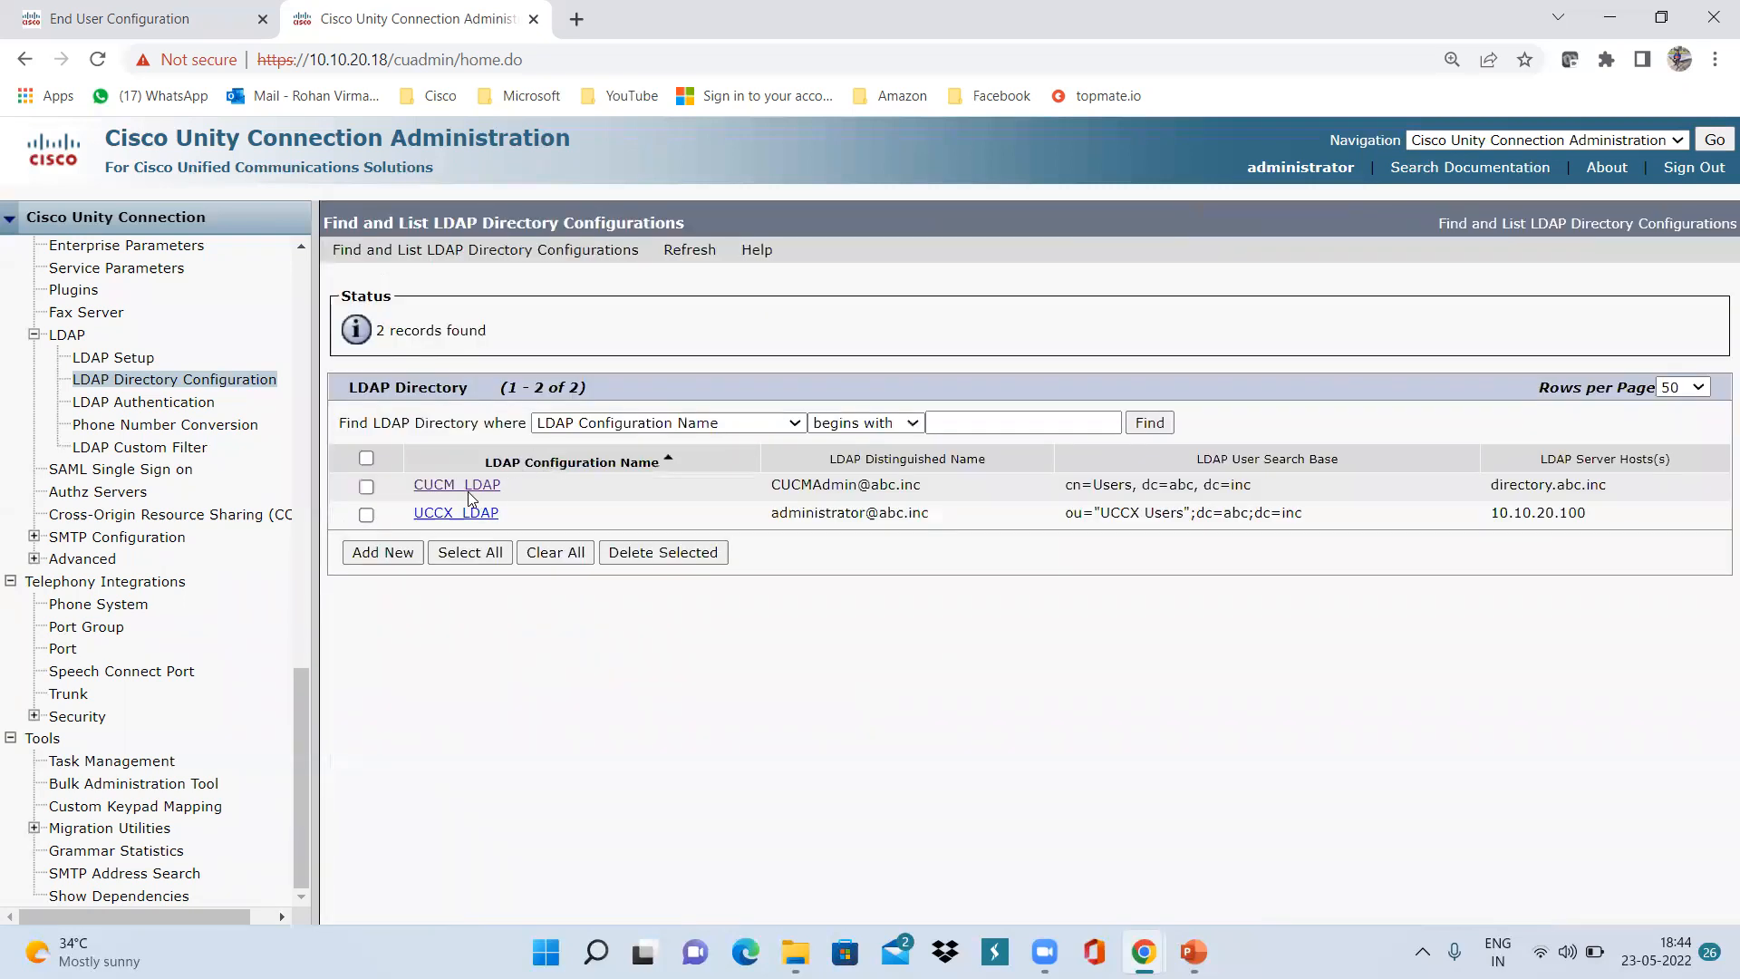
pyautogui.click(475, 487)
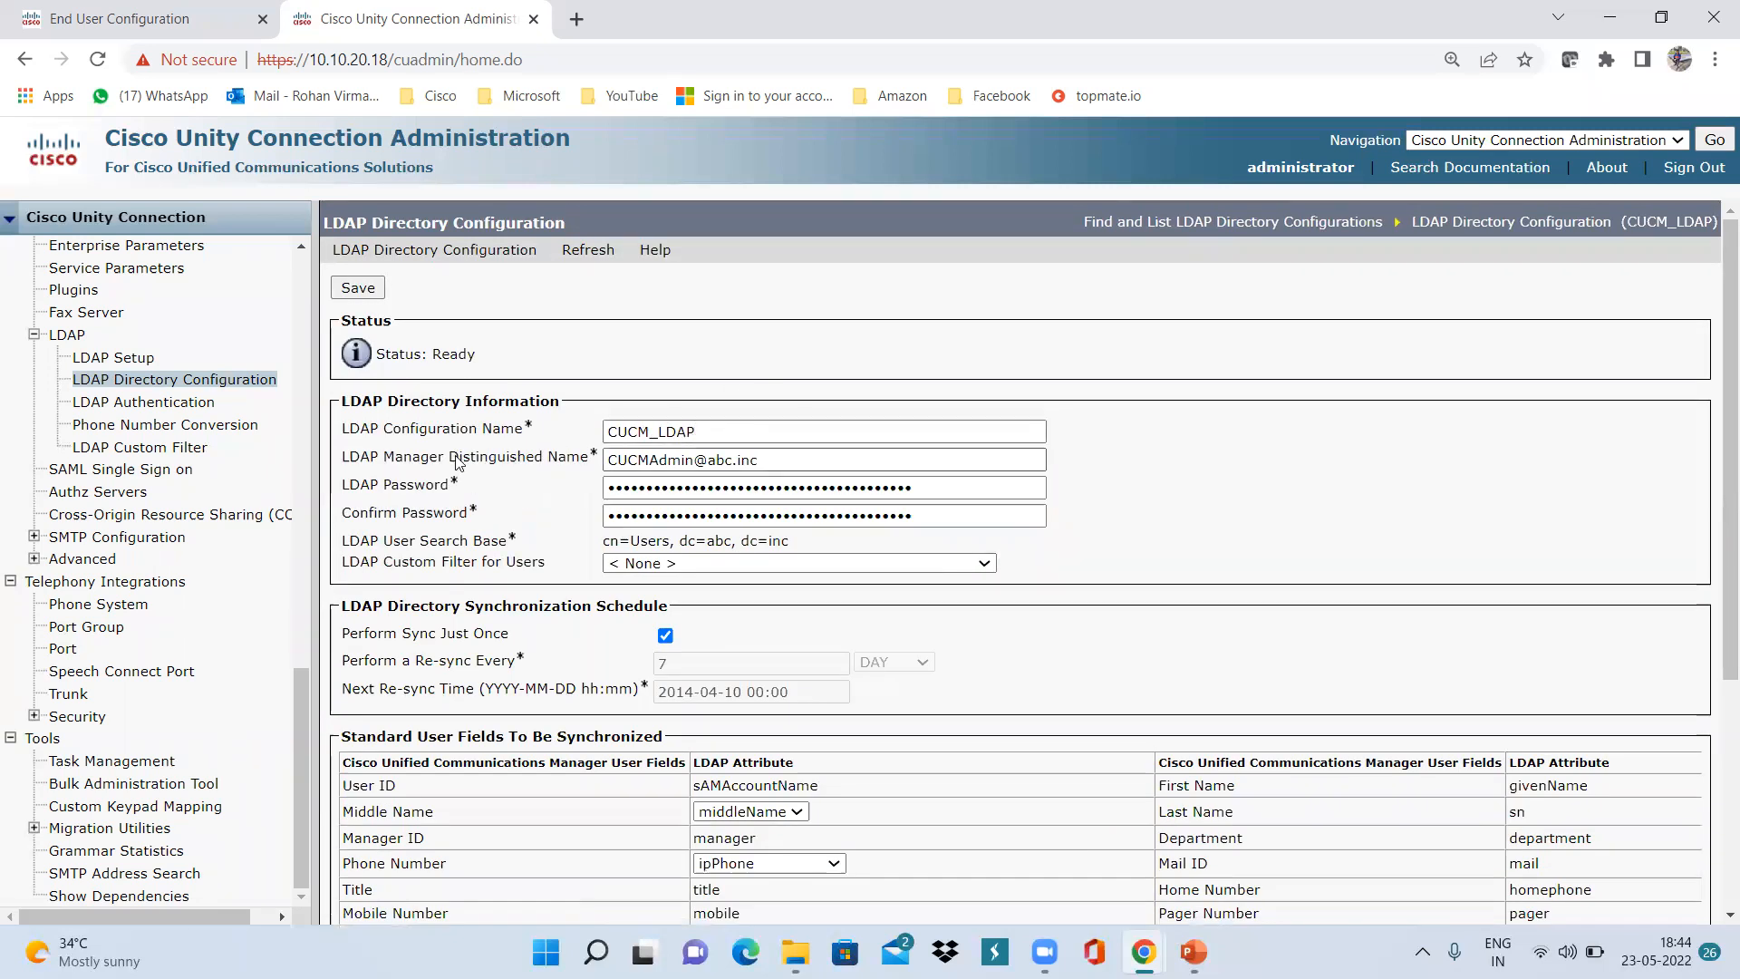
pyautogui.moveTo(769, 460); pyautogui.dragTo(573, 471)
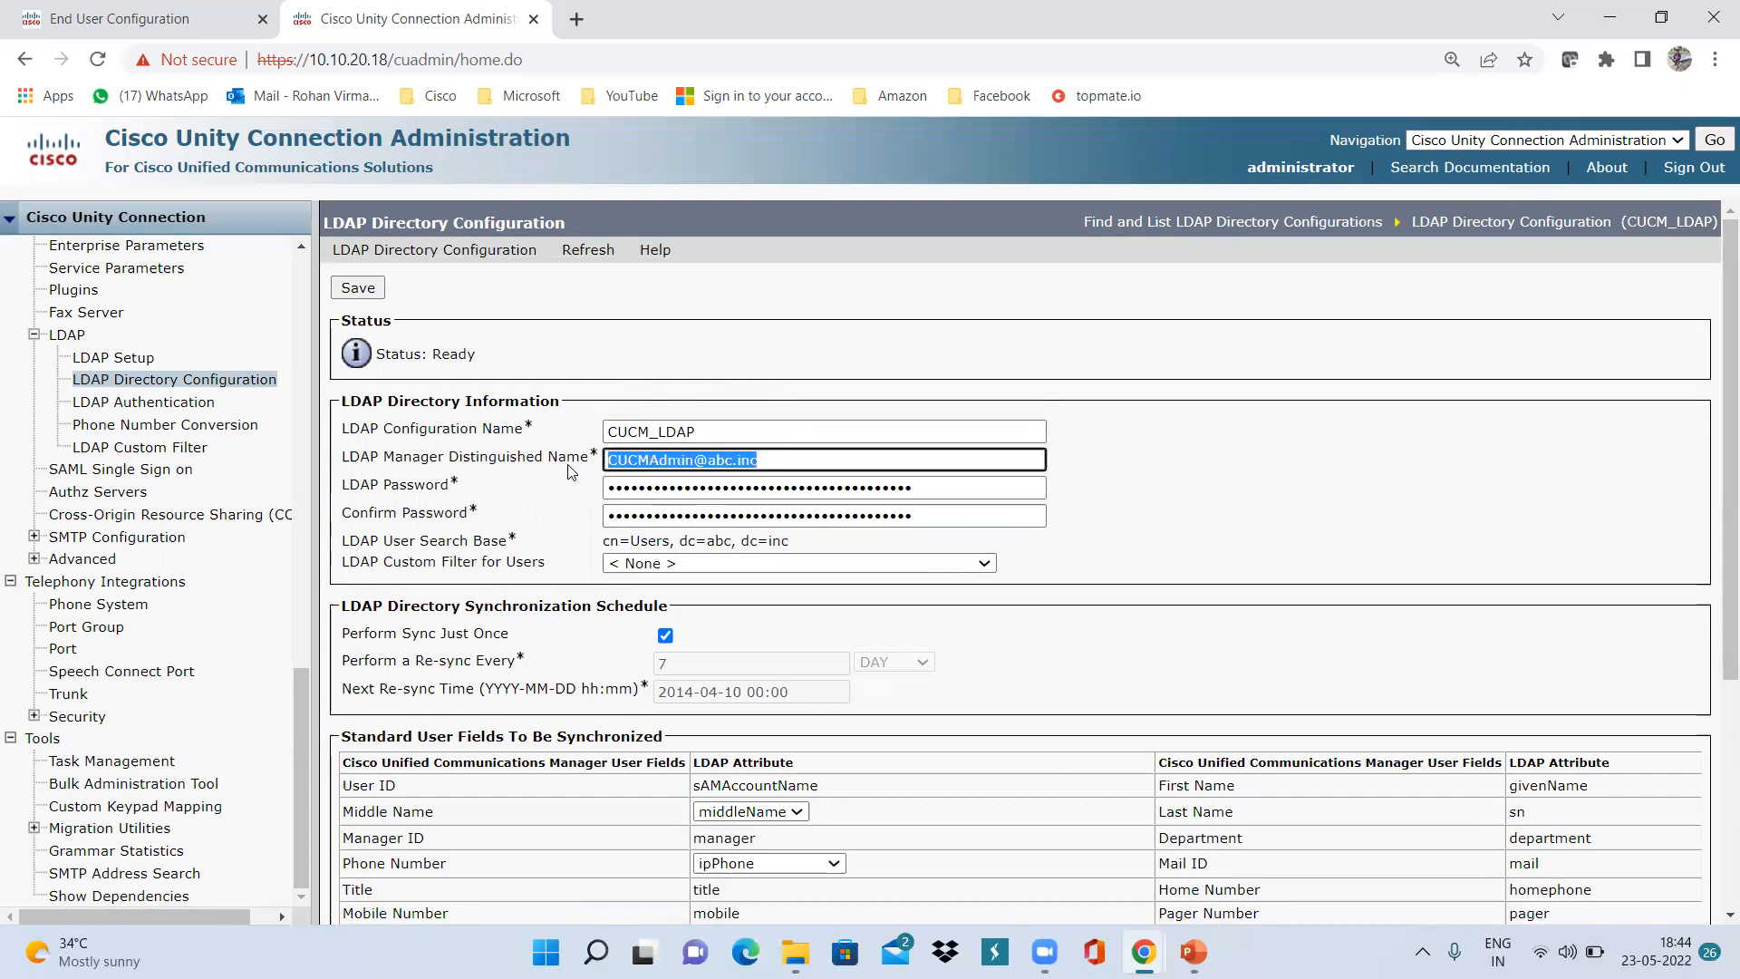
pyautogui.click(526, 548)
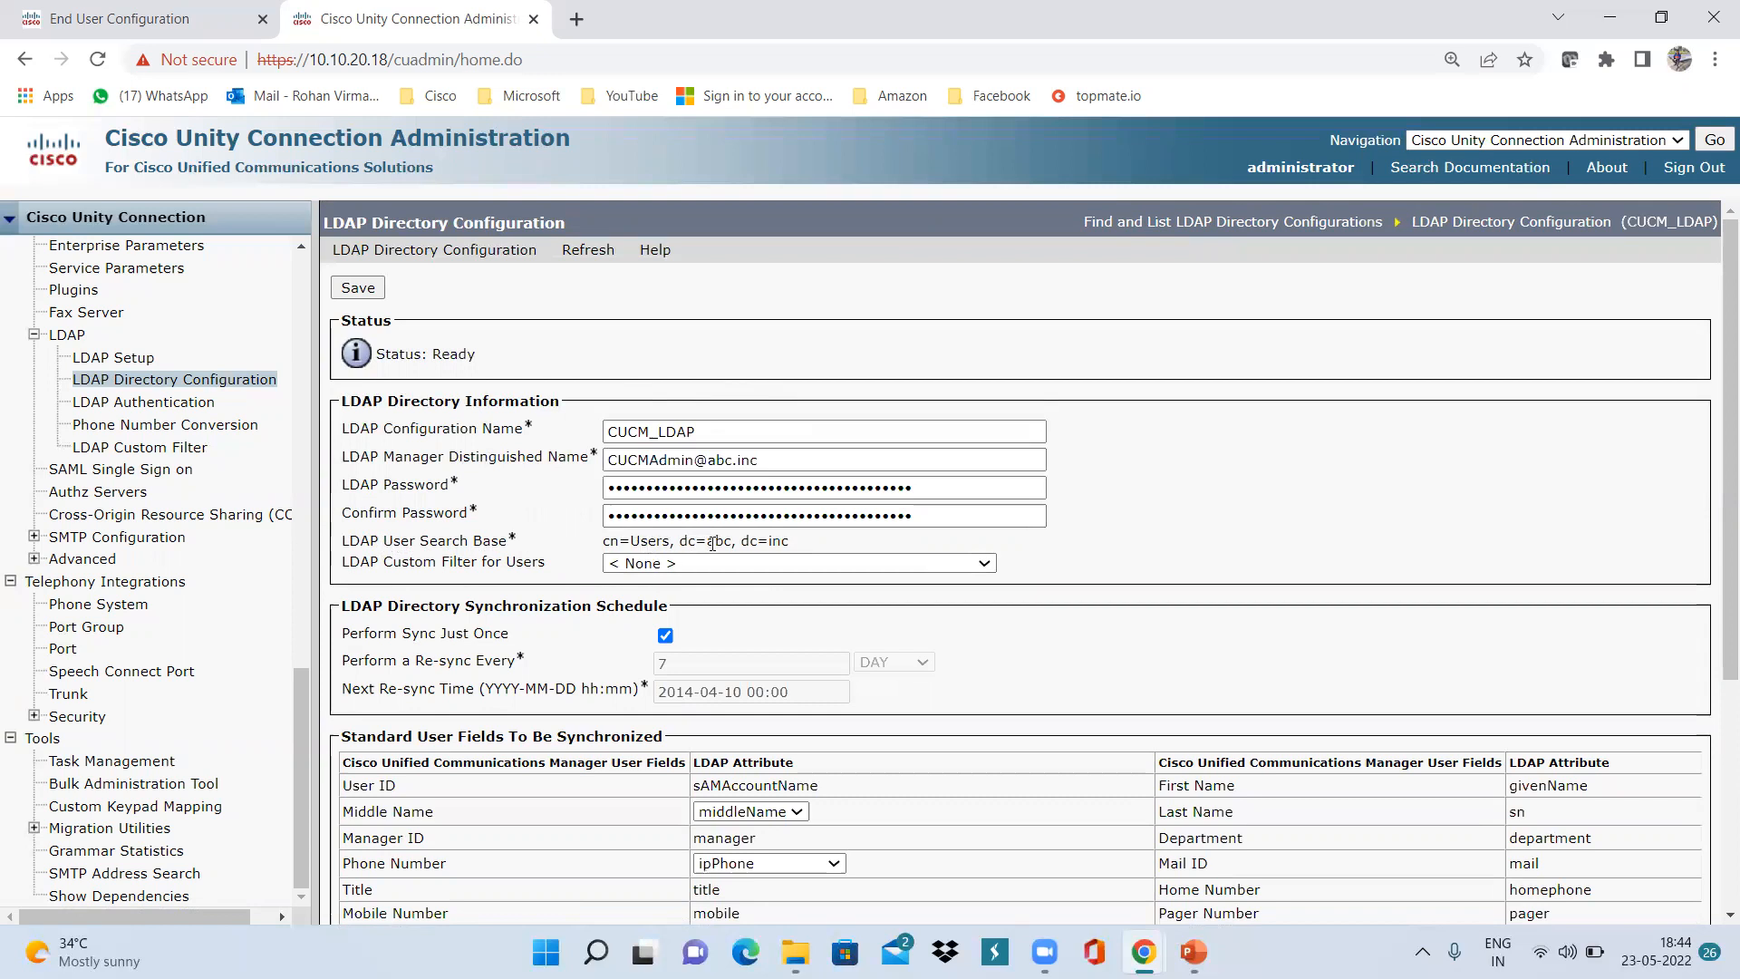
pyautogui.moveTo(794, 548); pyautogui.dragTo(601, 542)
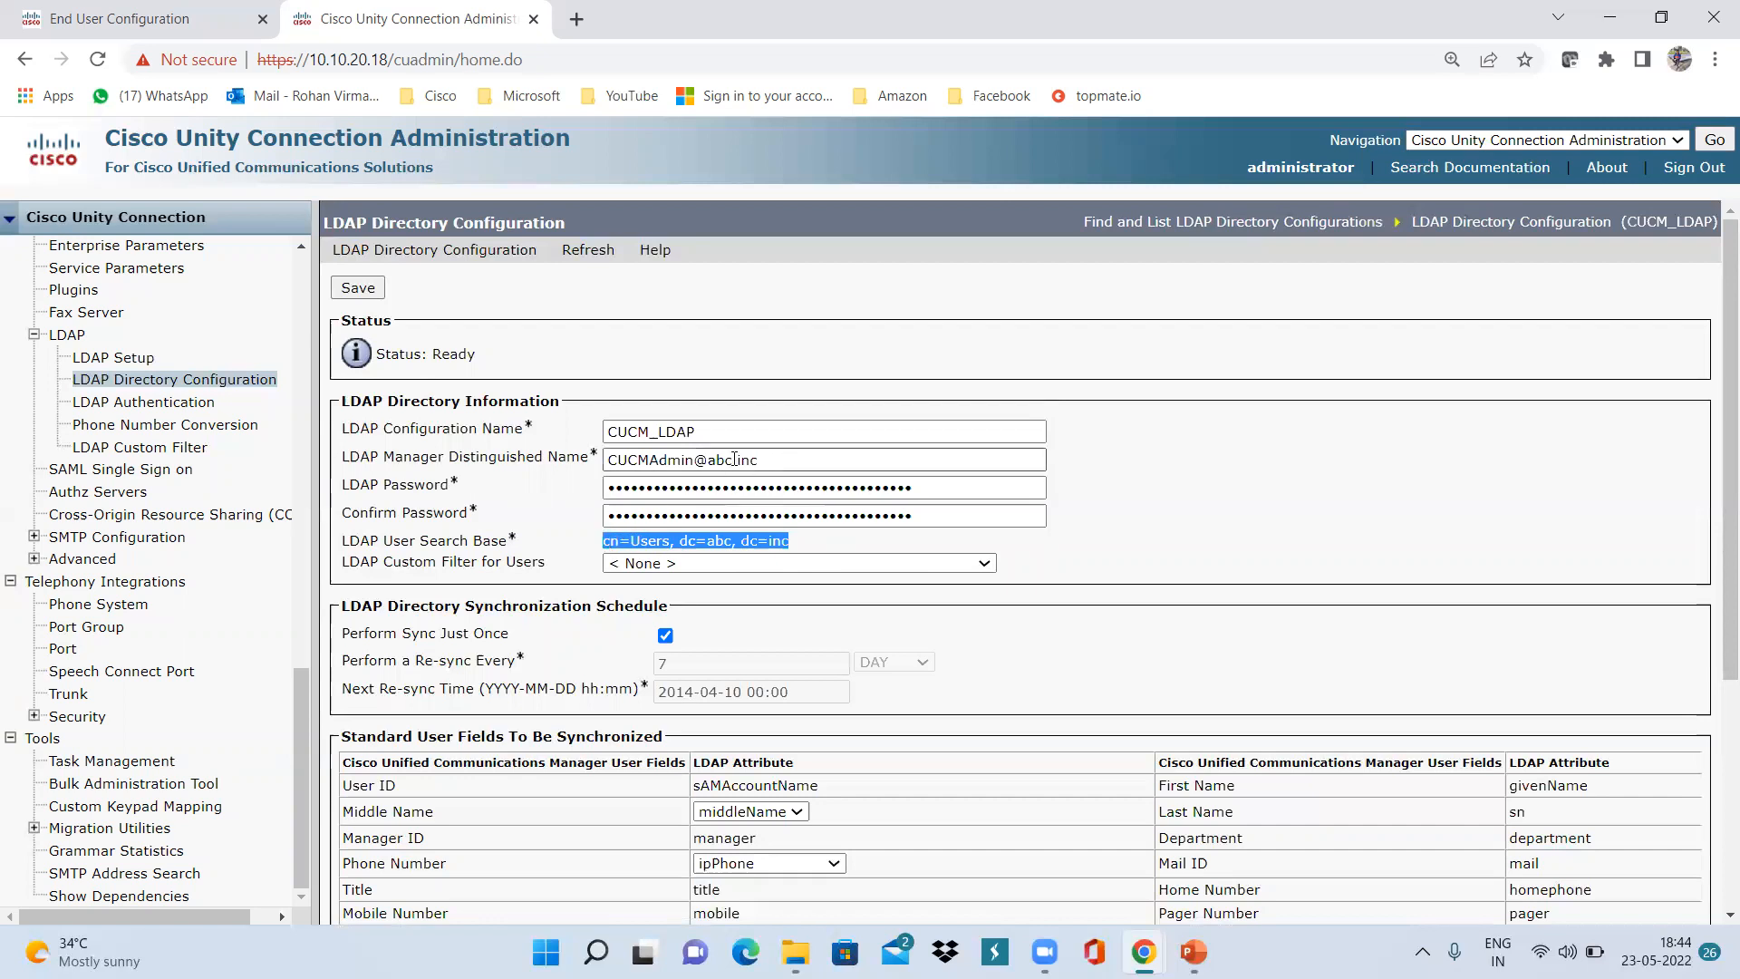
pyautogui.click(1129, 544)
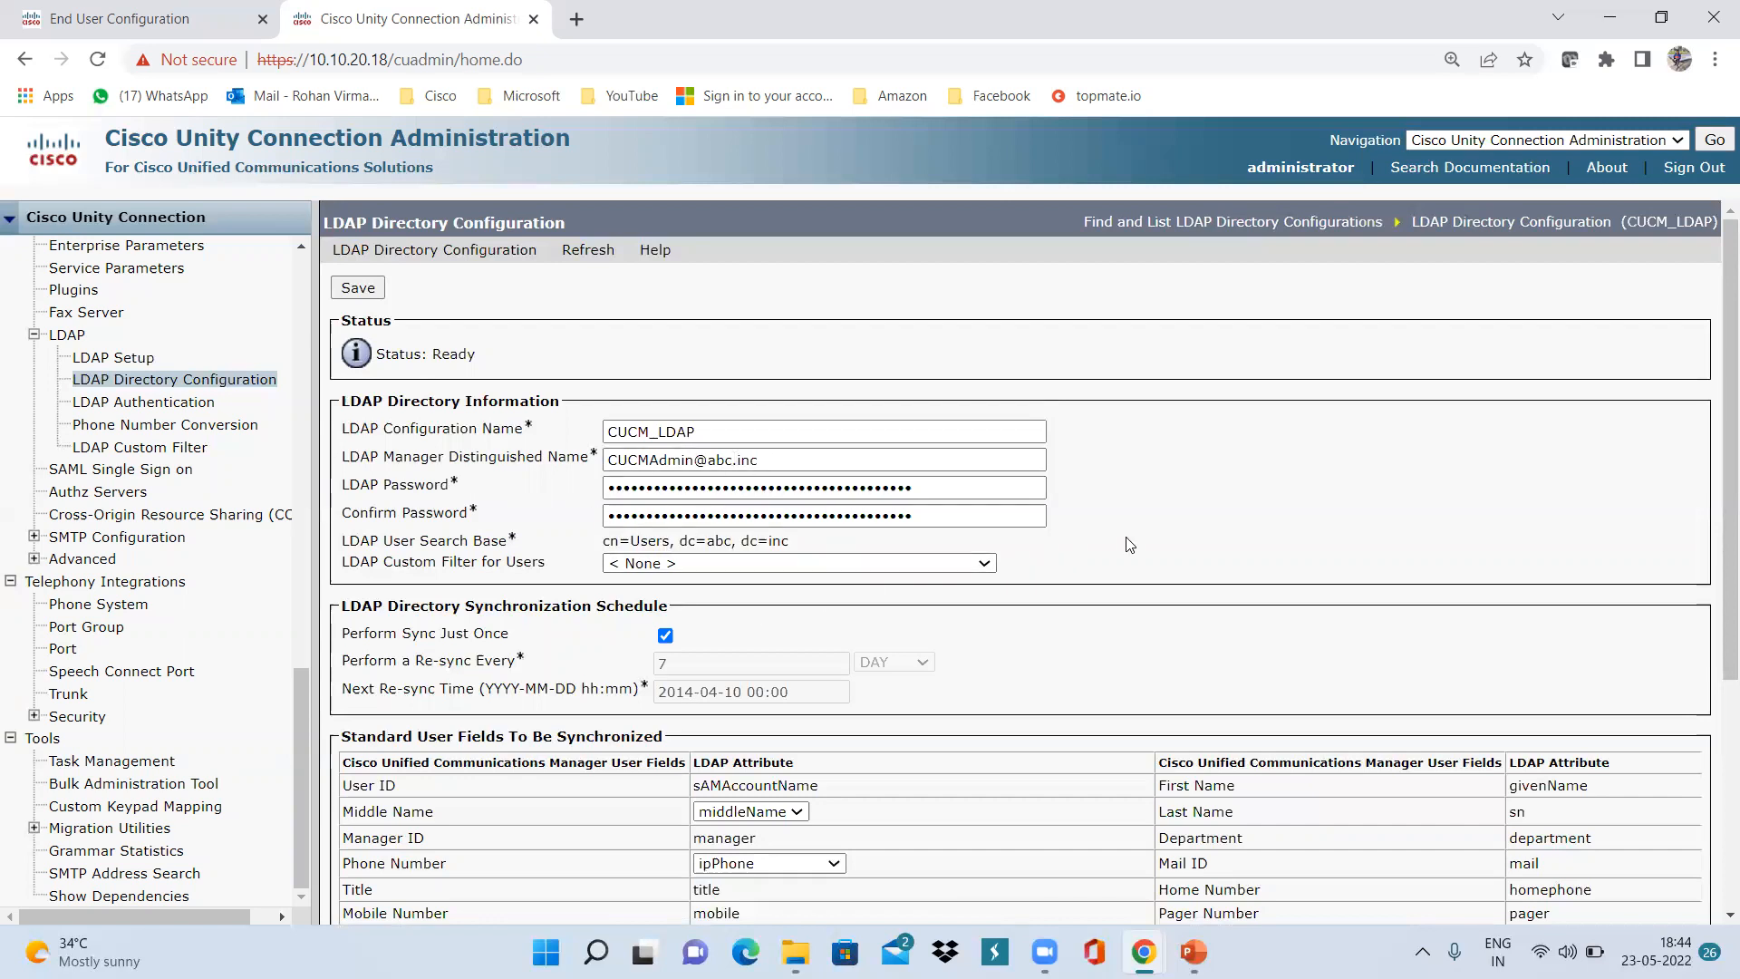
# Check the synchronization and server settings of CUCM_LDAP and perform a full sync now
pyautogui.scroll(-3, 1129, 544)
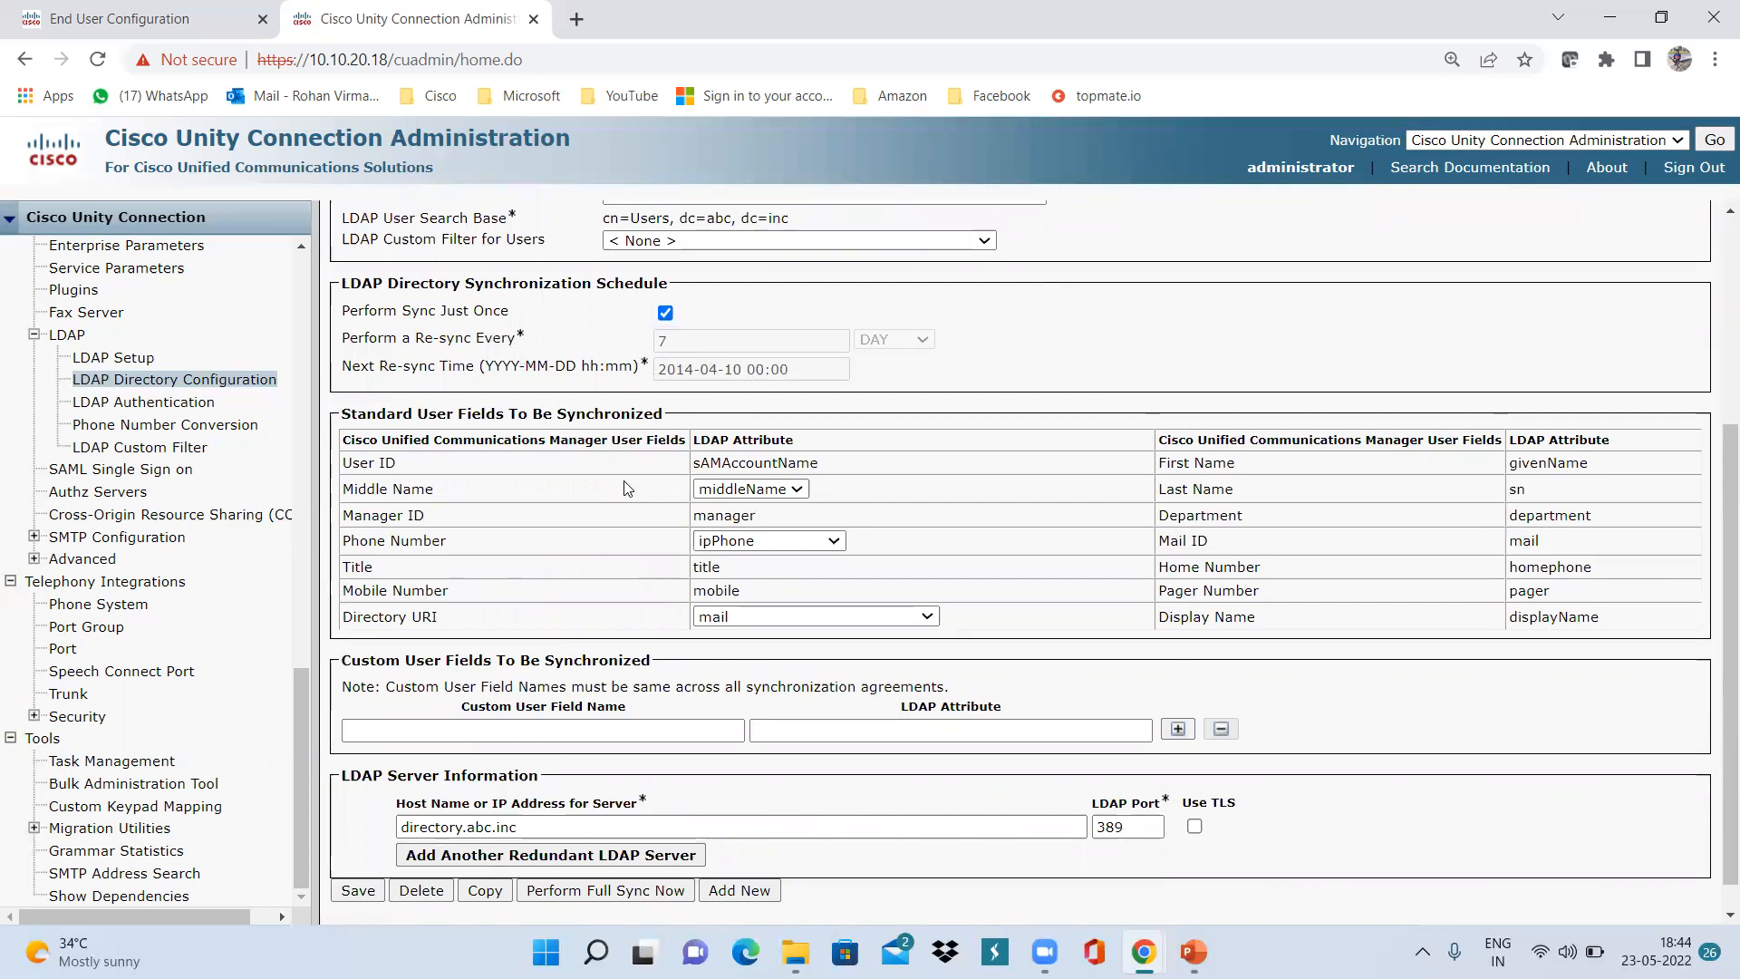
pyautogui.scroll(-1, 624, 488)
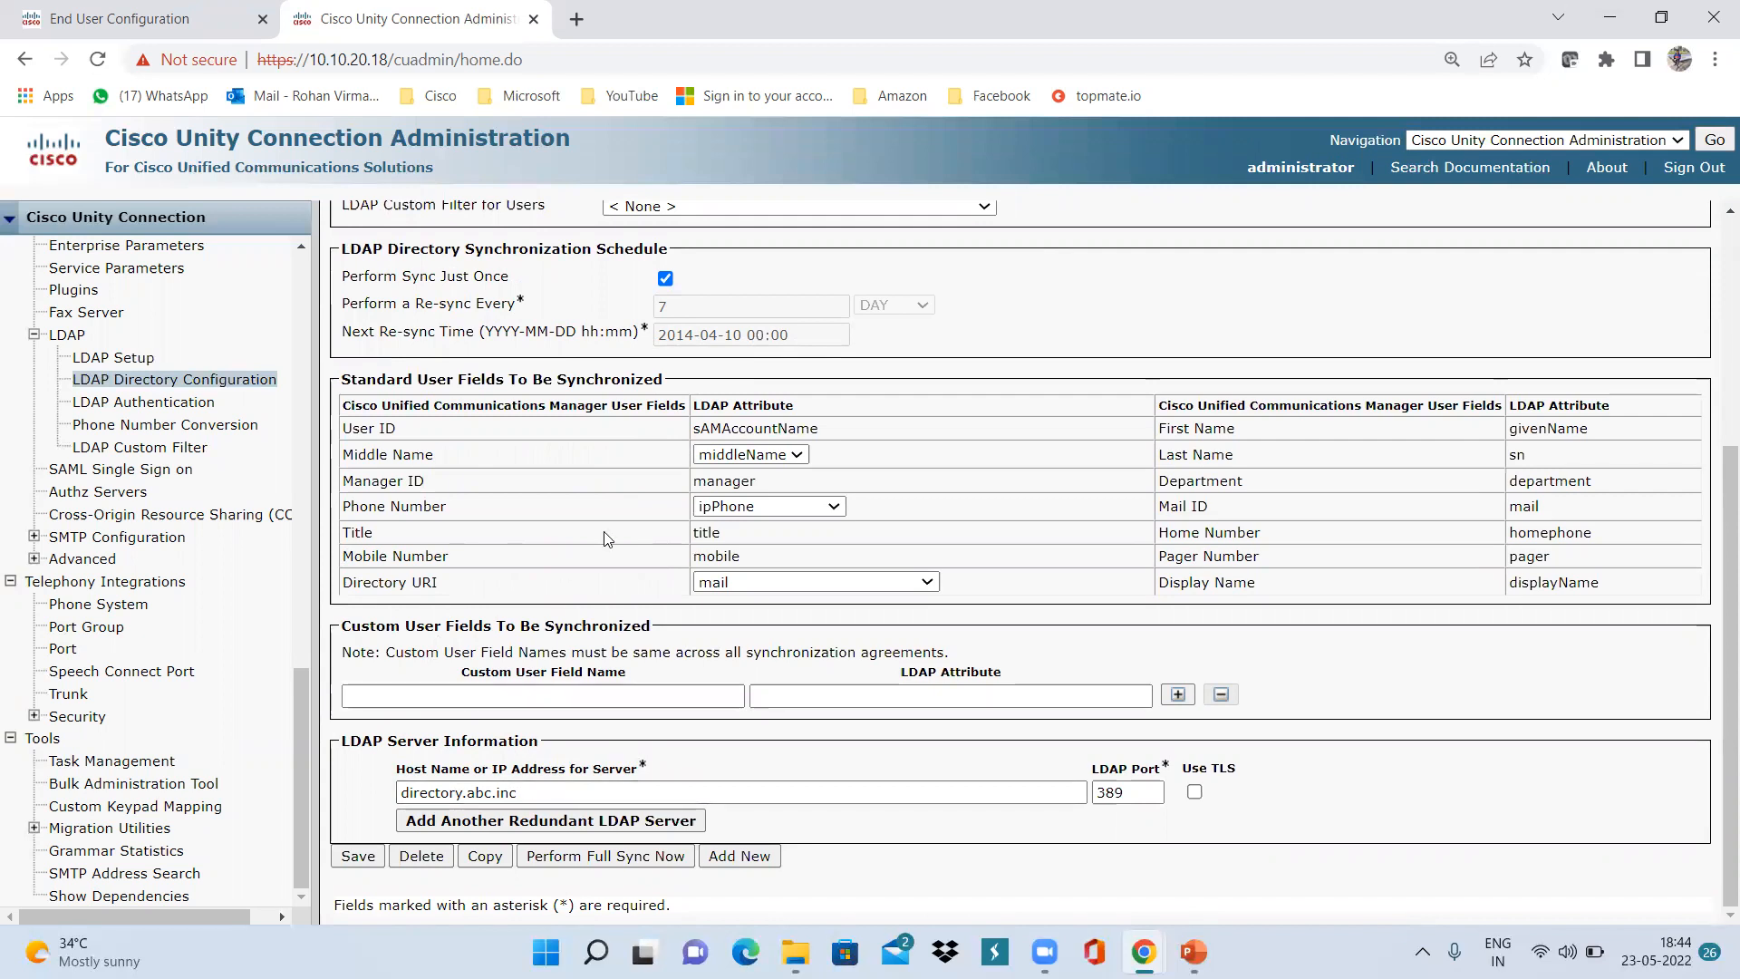
pyautogui.scroll(4, 607, 539)
pyautogui.scroll(-4, 608, 538)
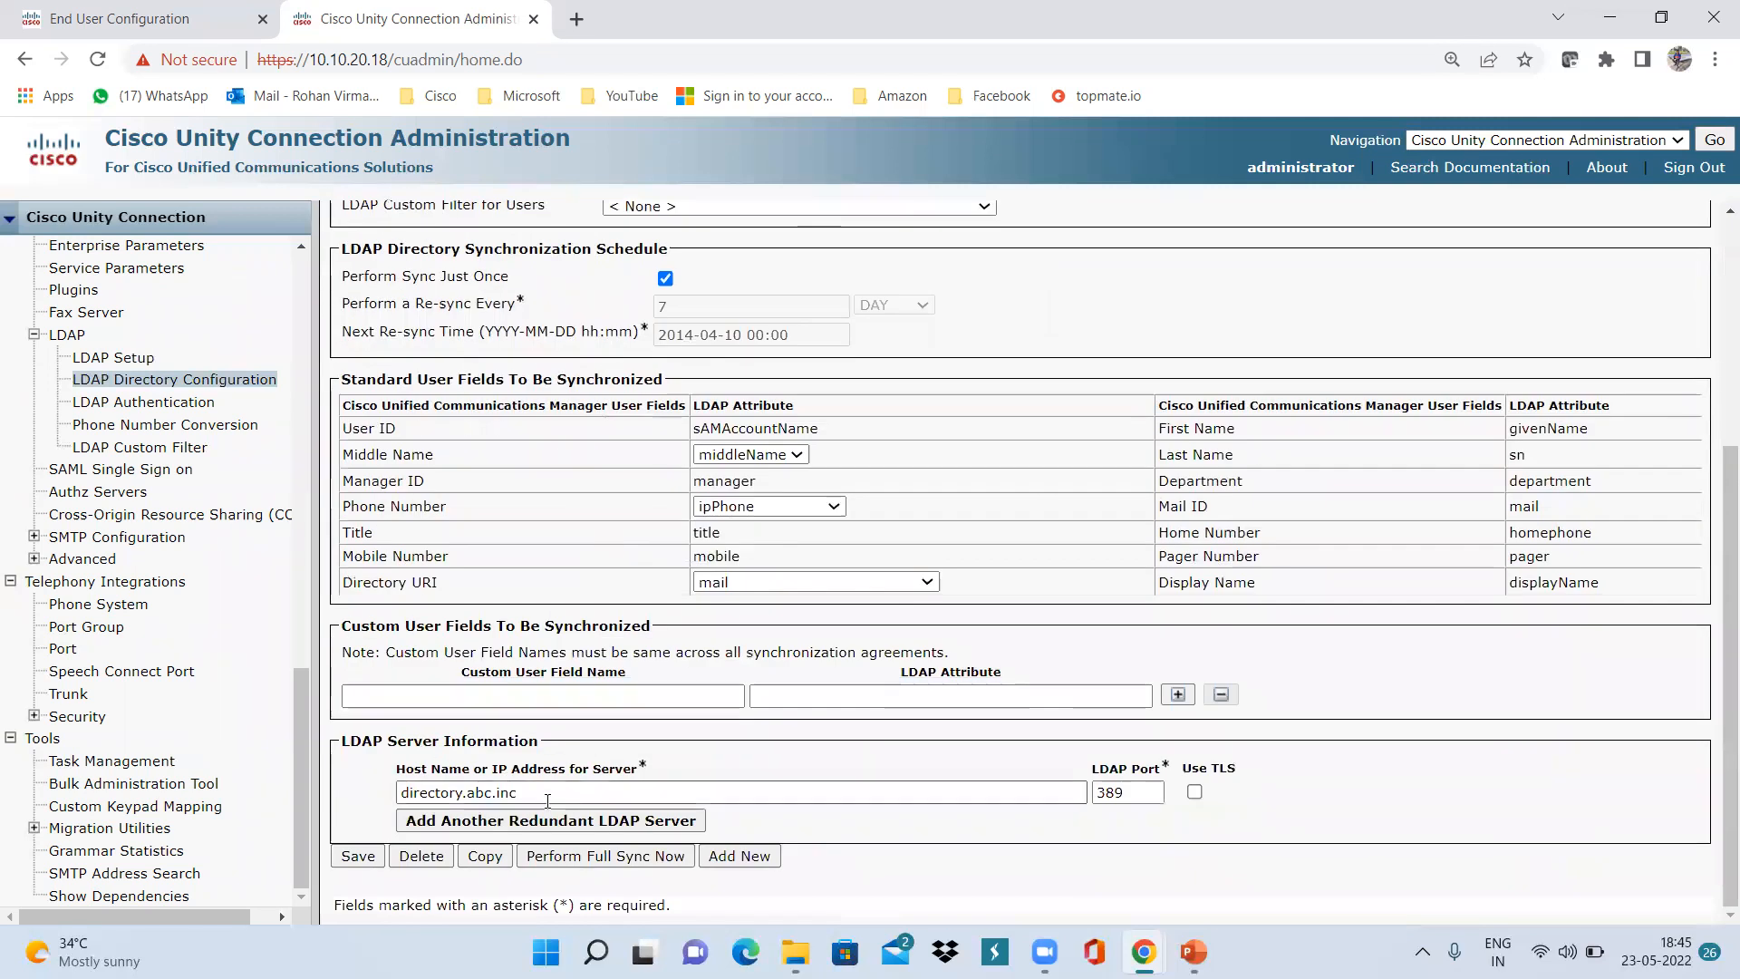
pyautogui.click(609, 856)
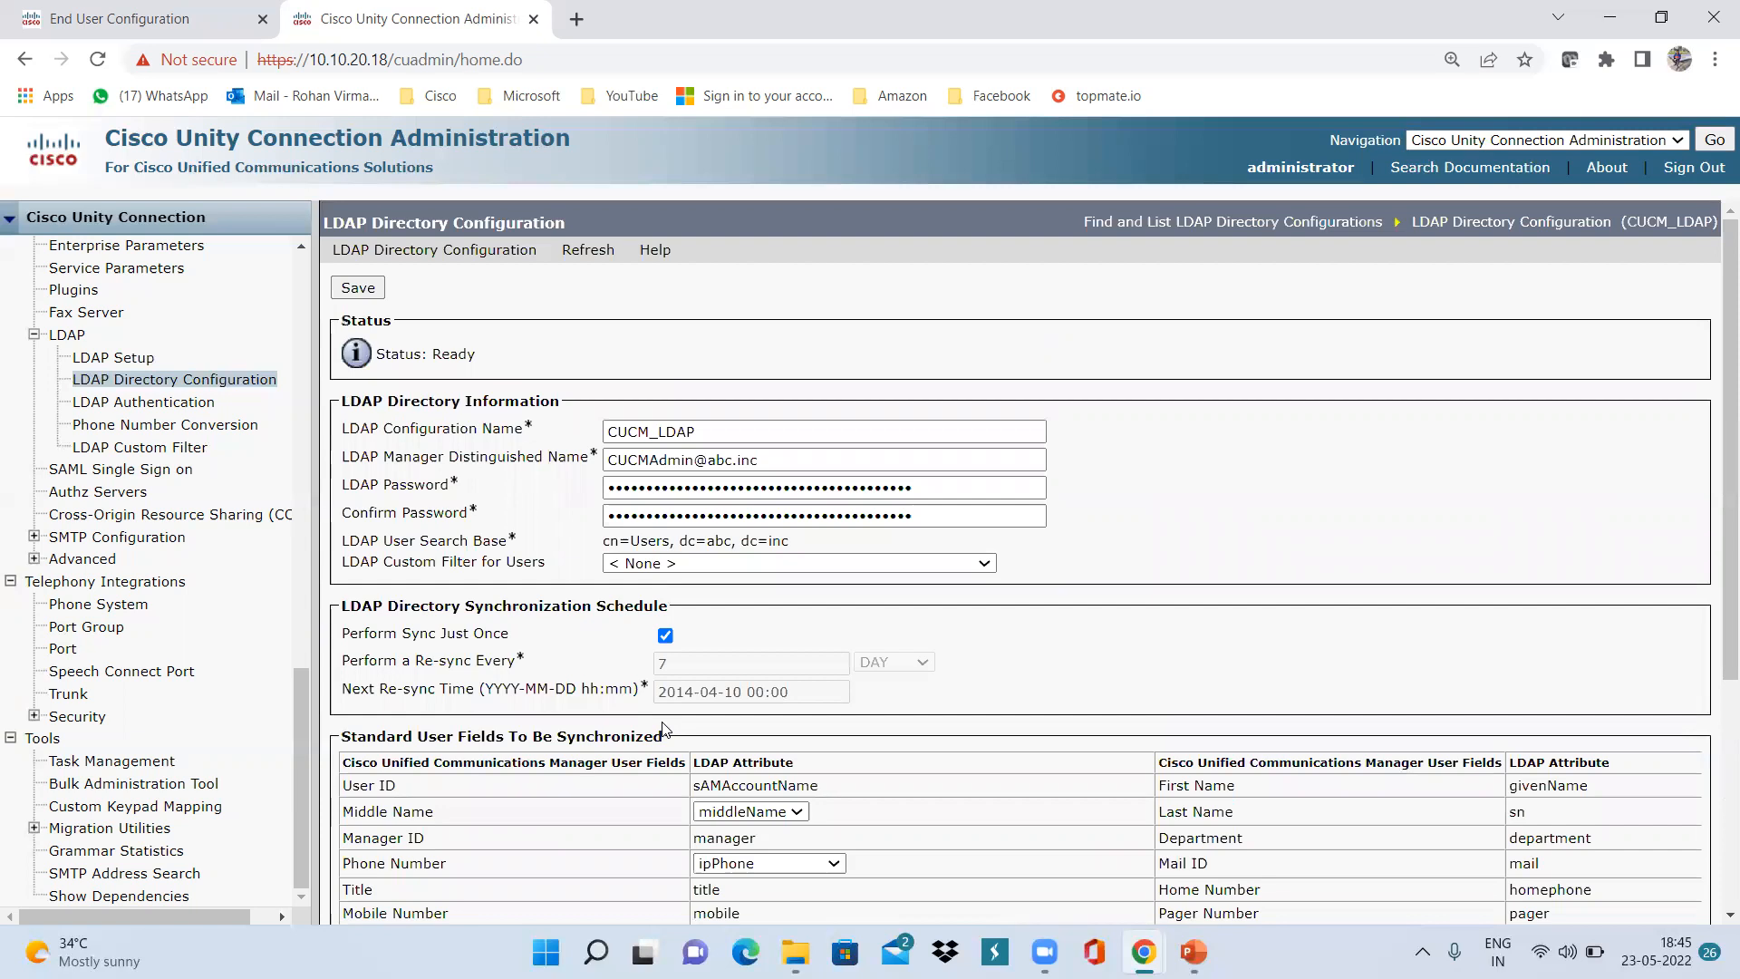
# Open Import Users and find all end users in the LDAP Directory
pyautogui.scroll(12, 68, 363)
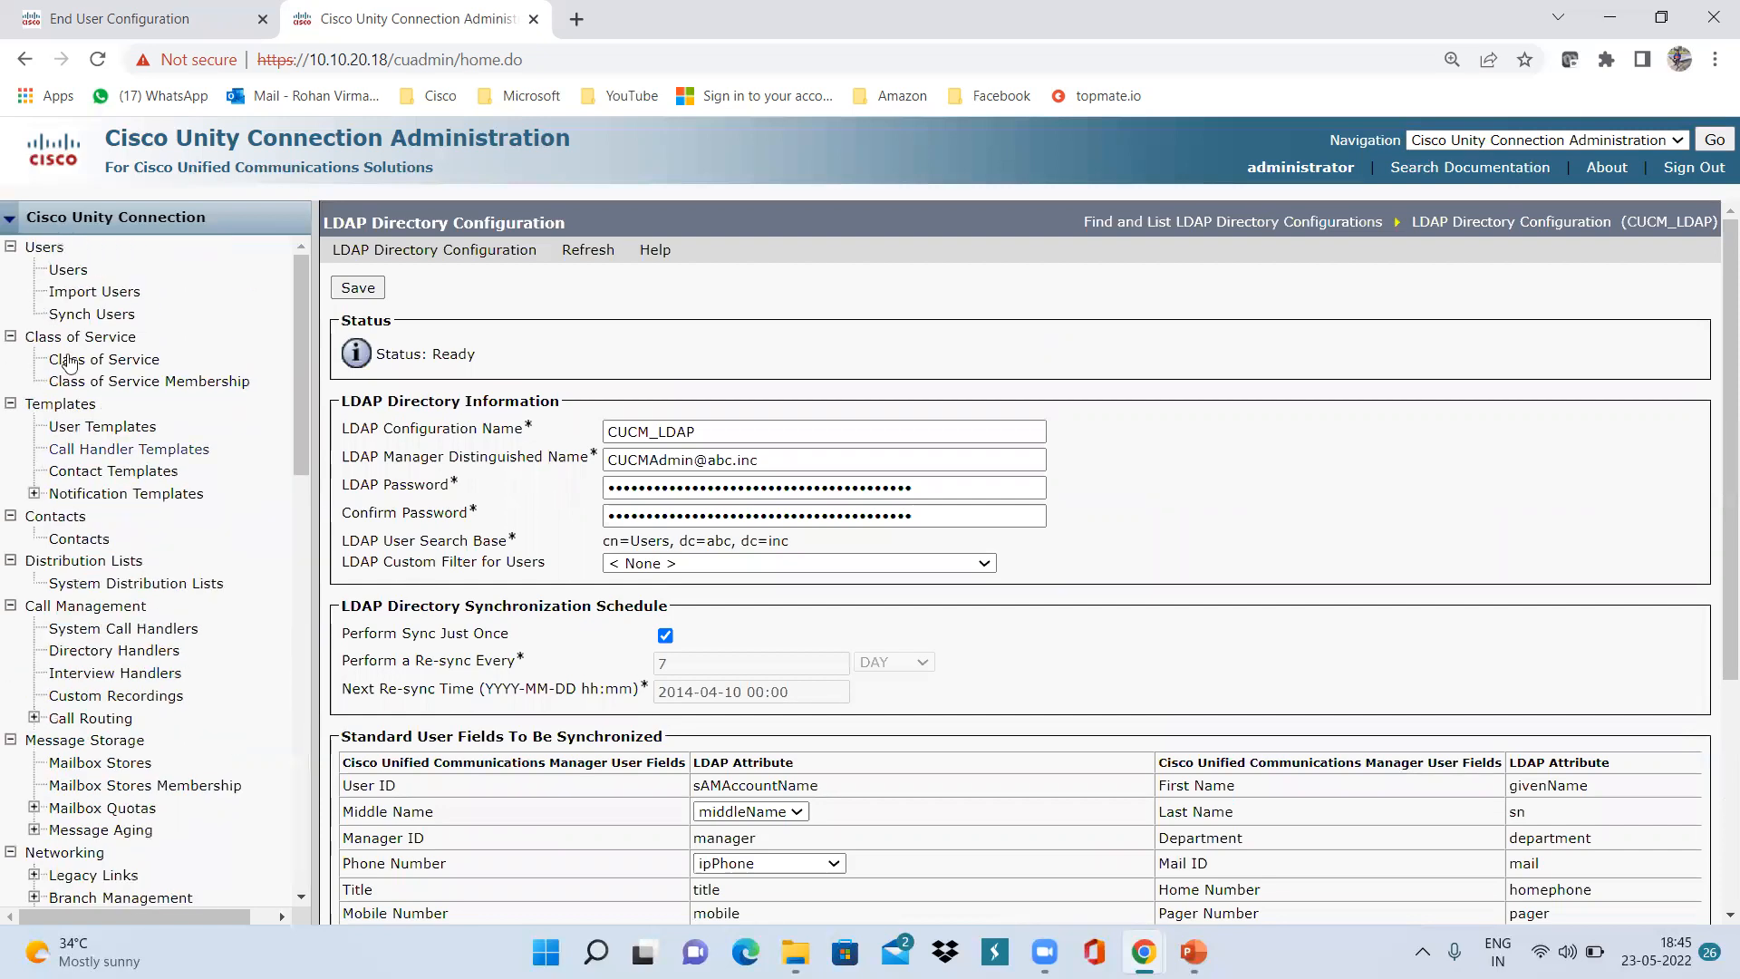
pyautogui.click(72, 293)
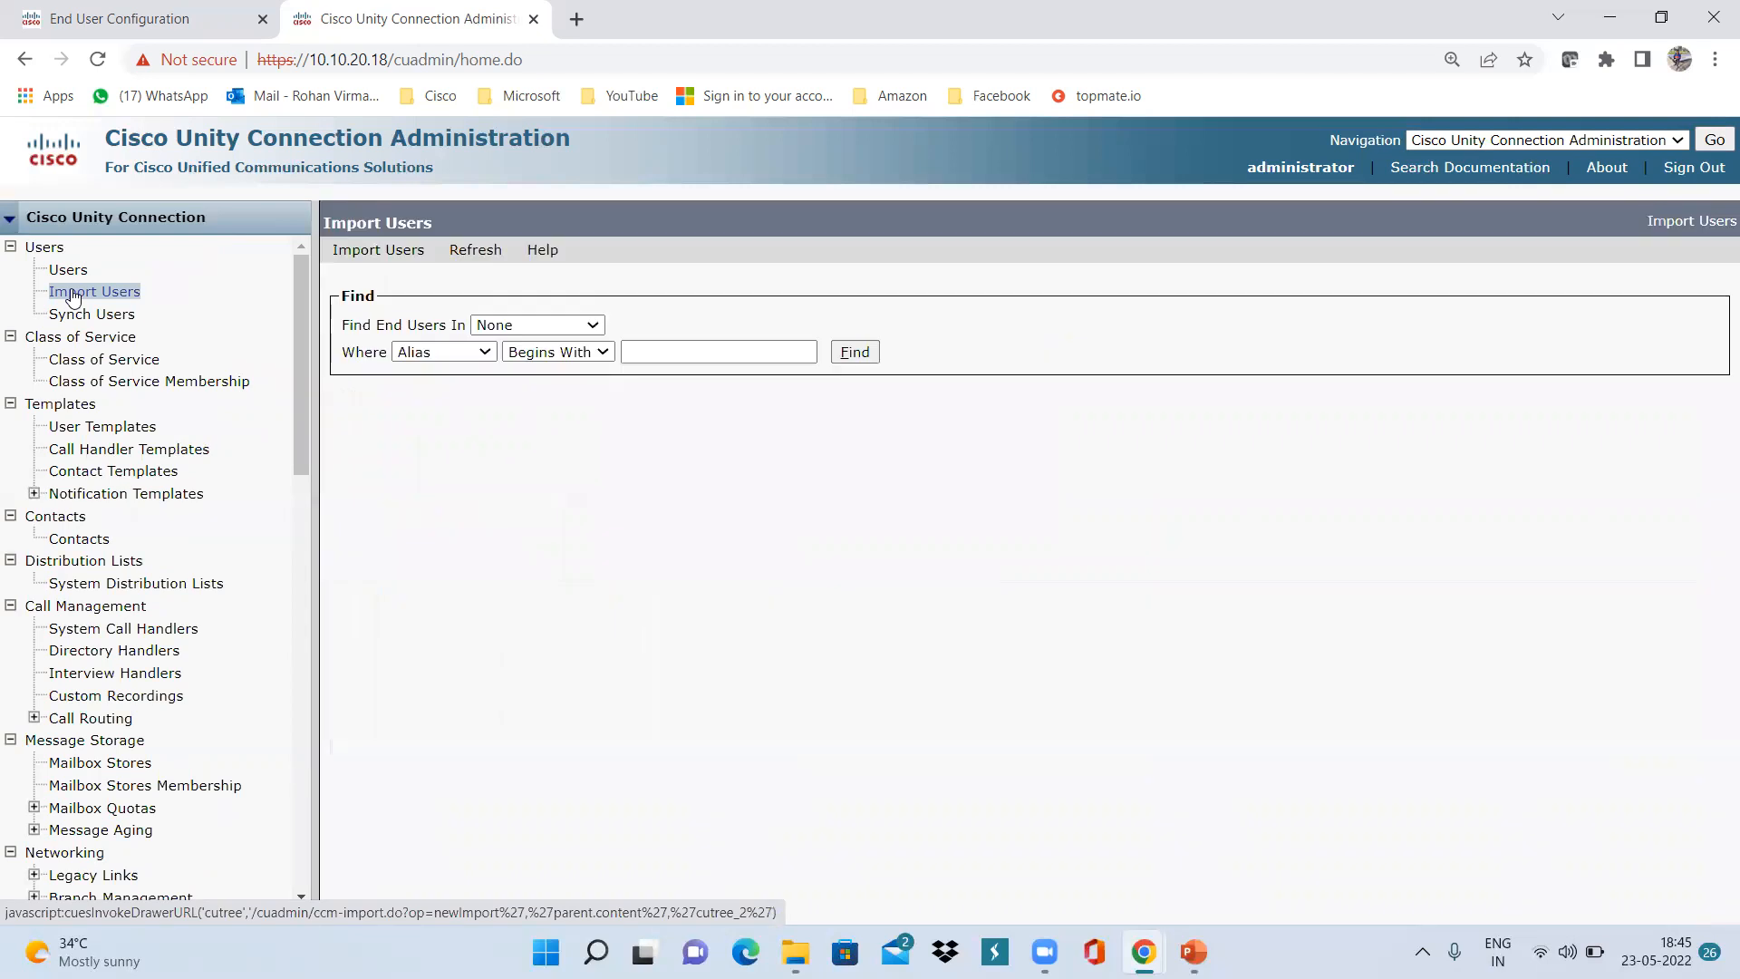
pyautogui.click(585, 328)
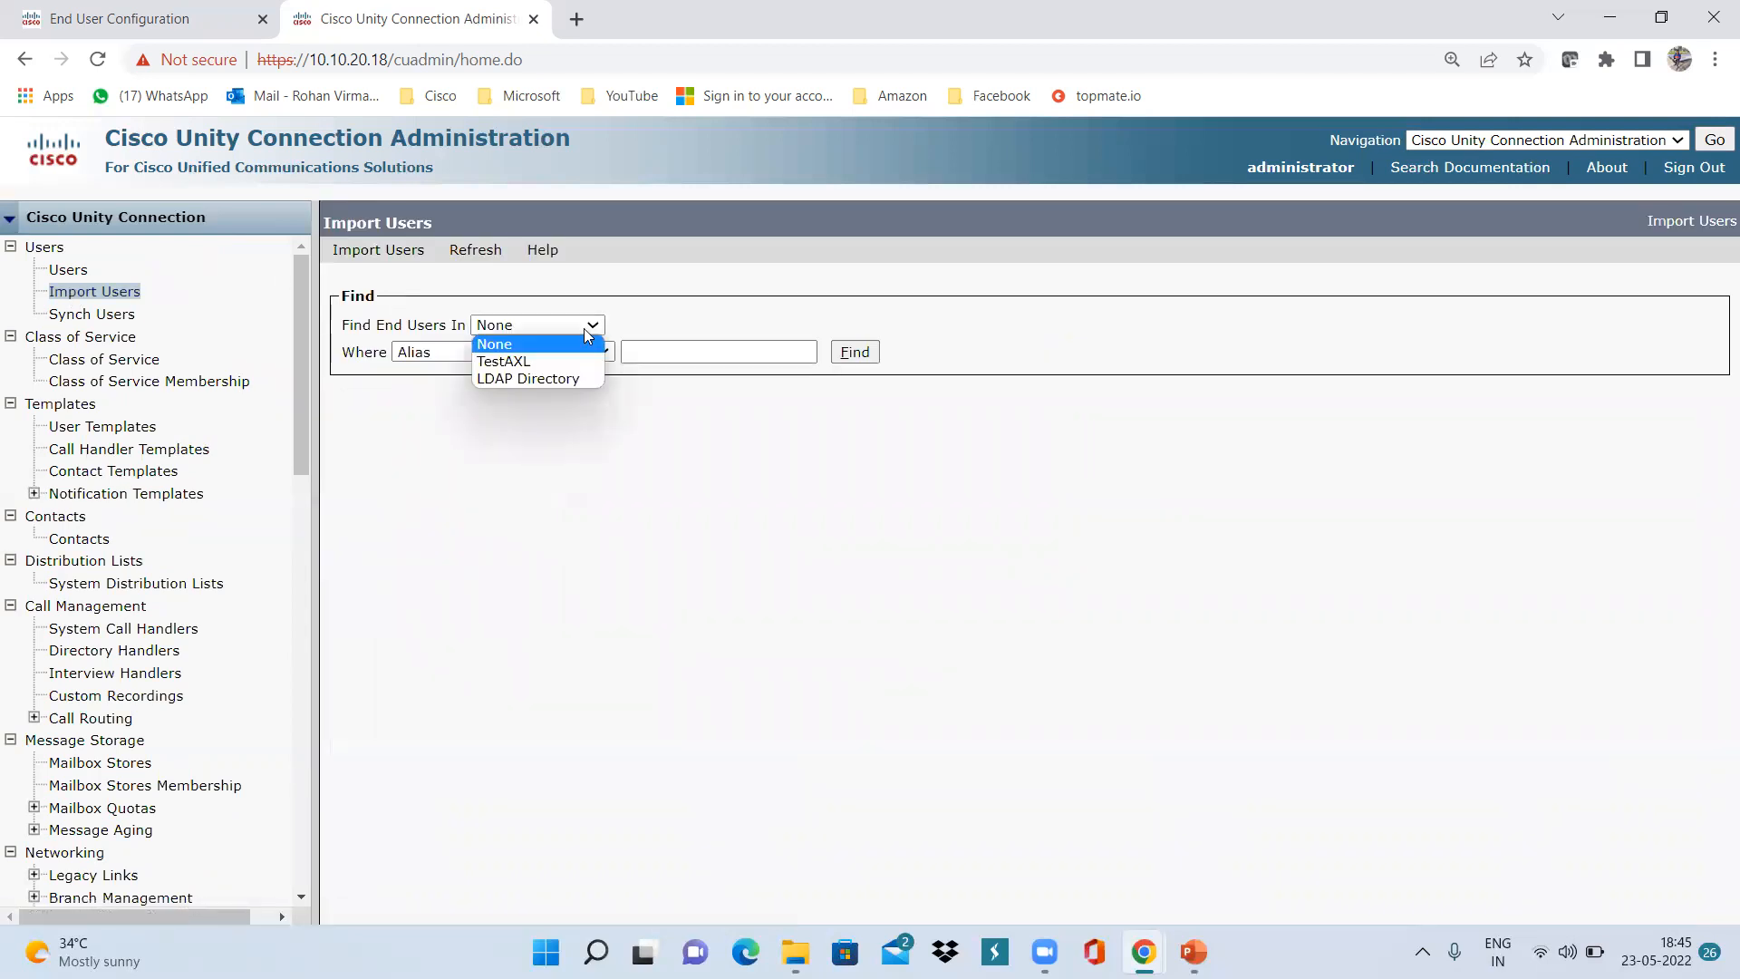
pyautogui.click(530, 379)
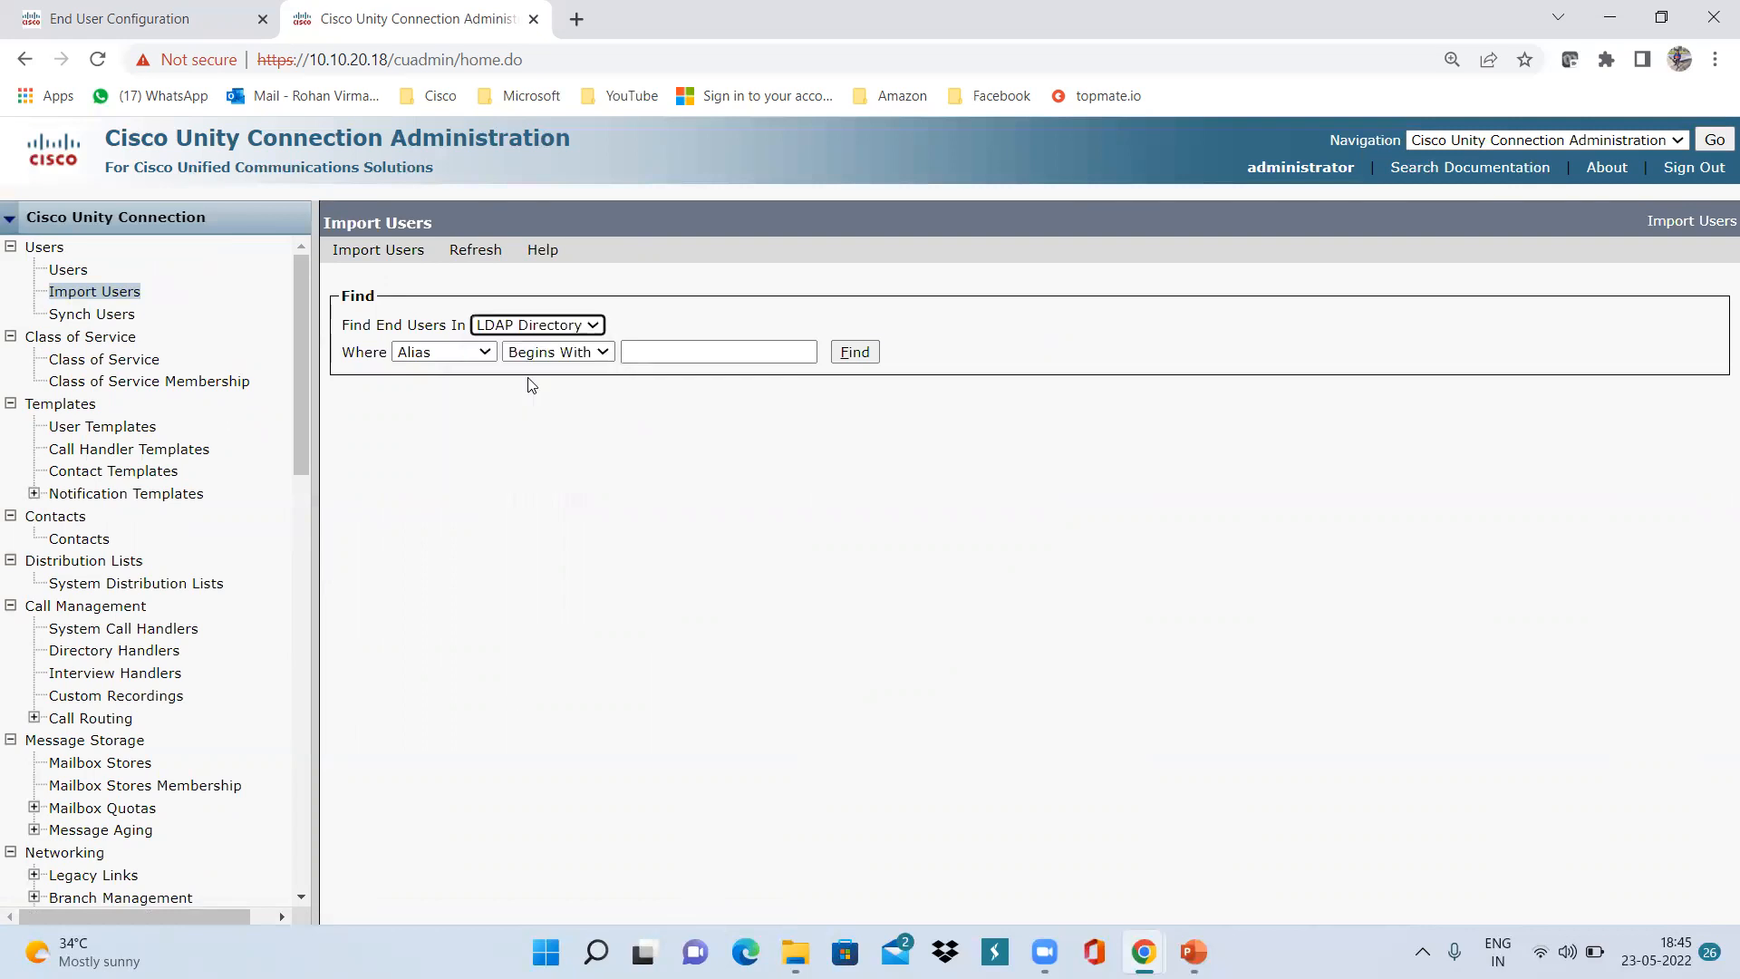
pyautogui.click(860, 356)
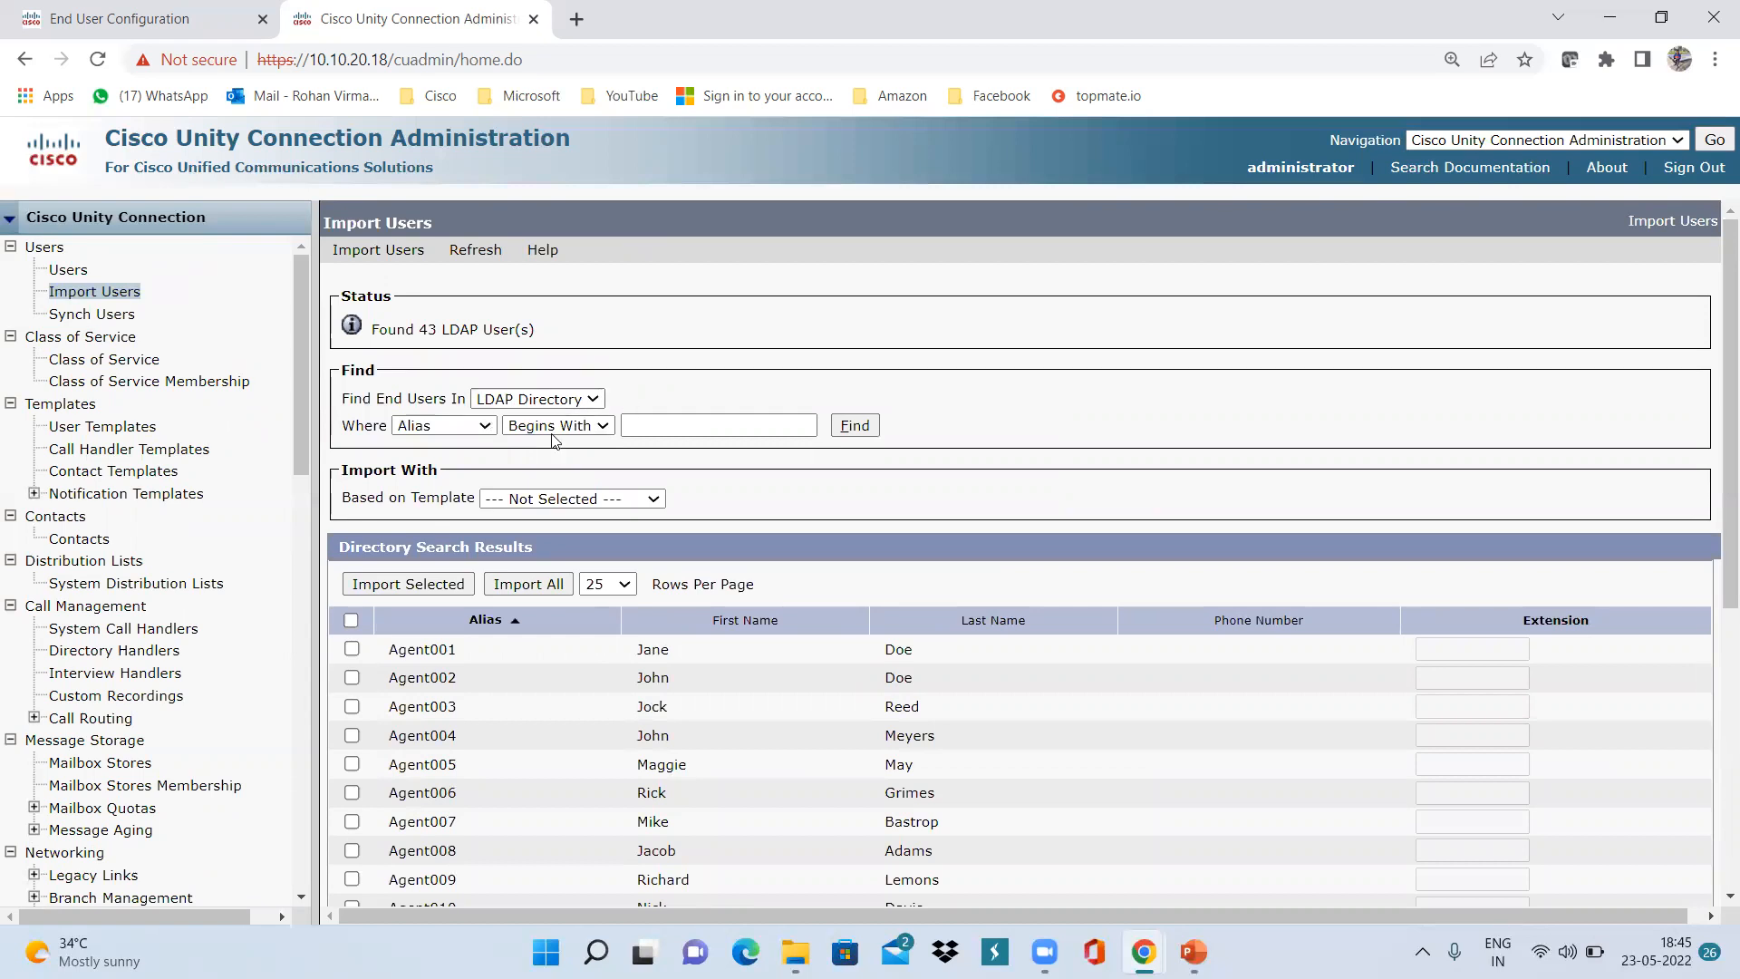
# Select User002 in the directory search results and try to import it without a template
pyautogui.scroll(-1, 556, 598)
pyautogui.scroll(-5, 555, 602)
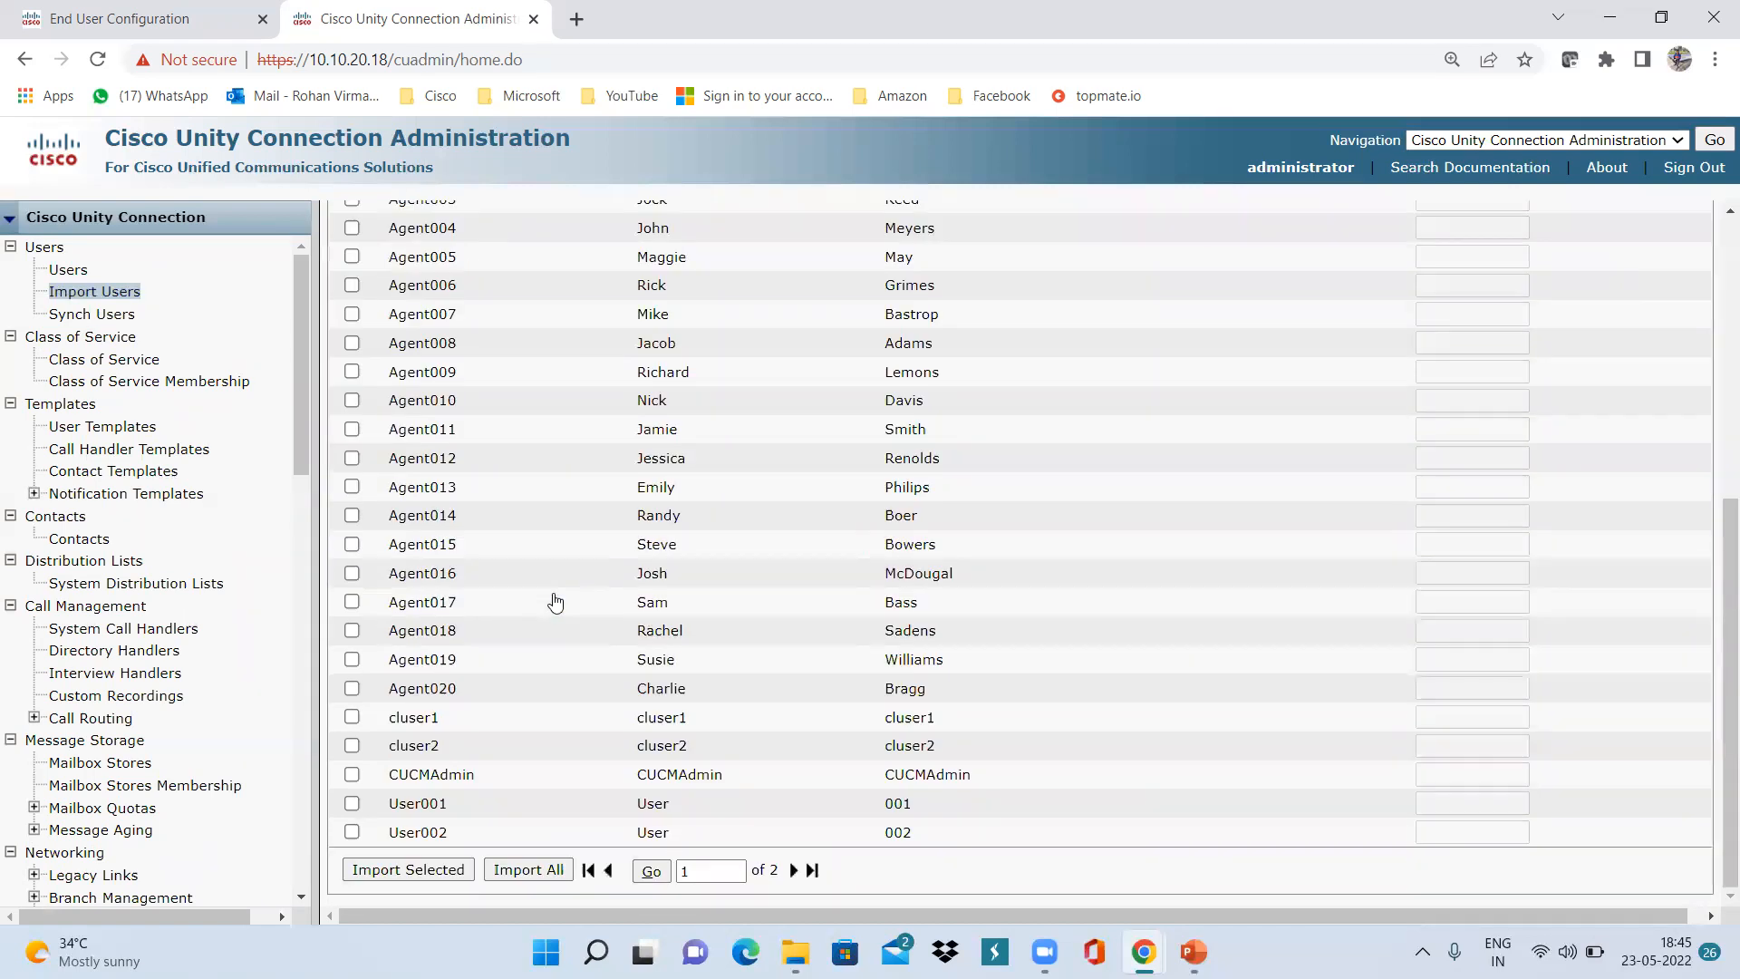
pyautogui.scroll(6, 424, 604)
pyautogui.scroll(-1, 425, 652)
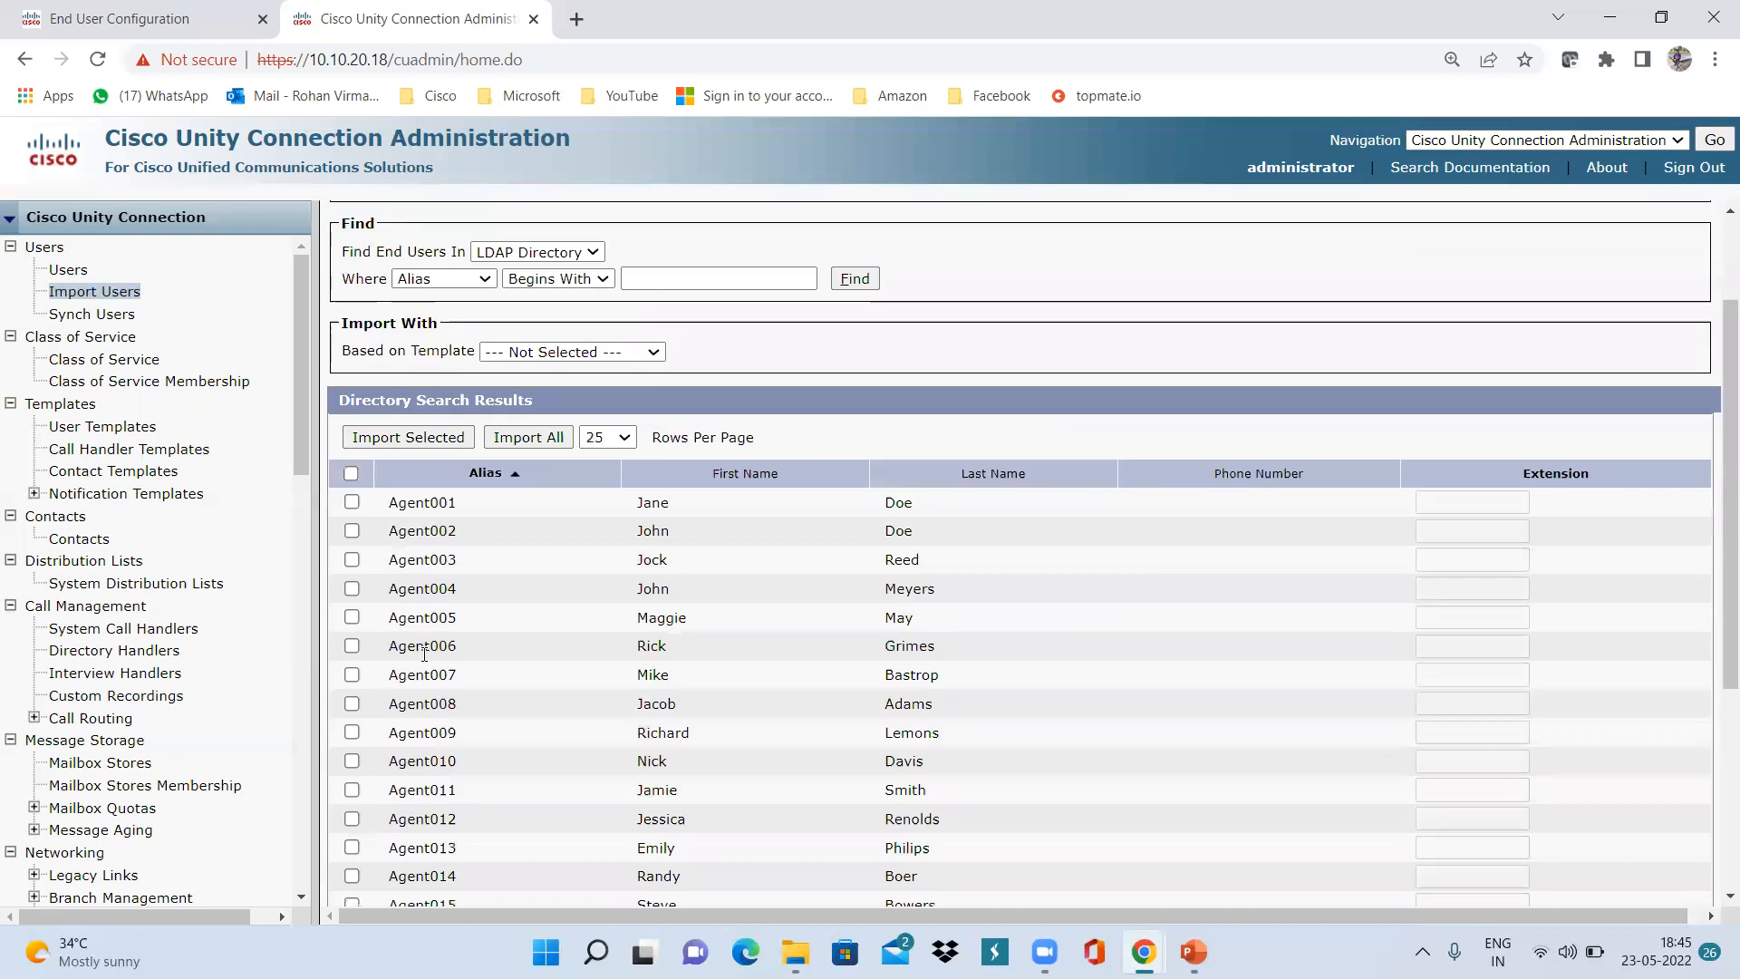
pyautogui.scroll(-4, 424, 652)
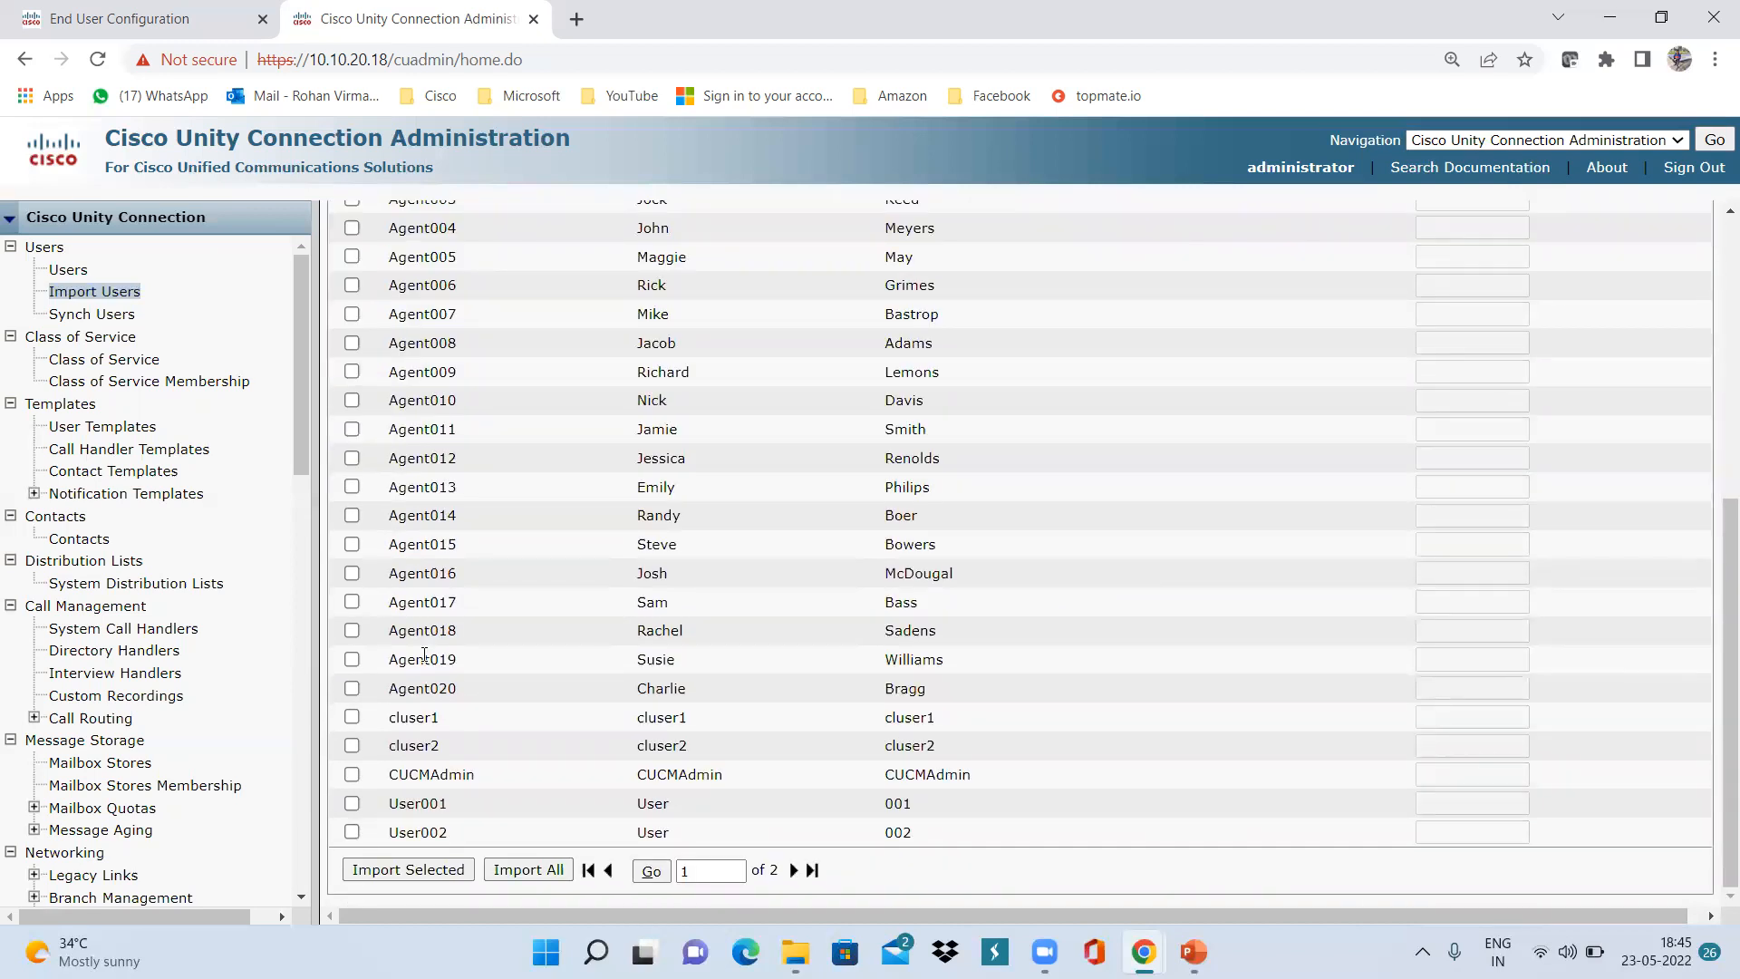
pyautogui.click(352, 832)
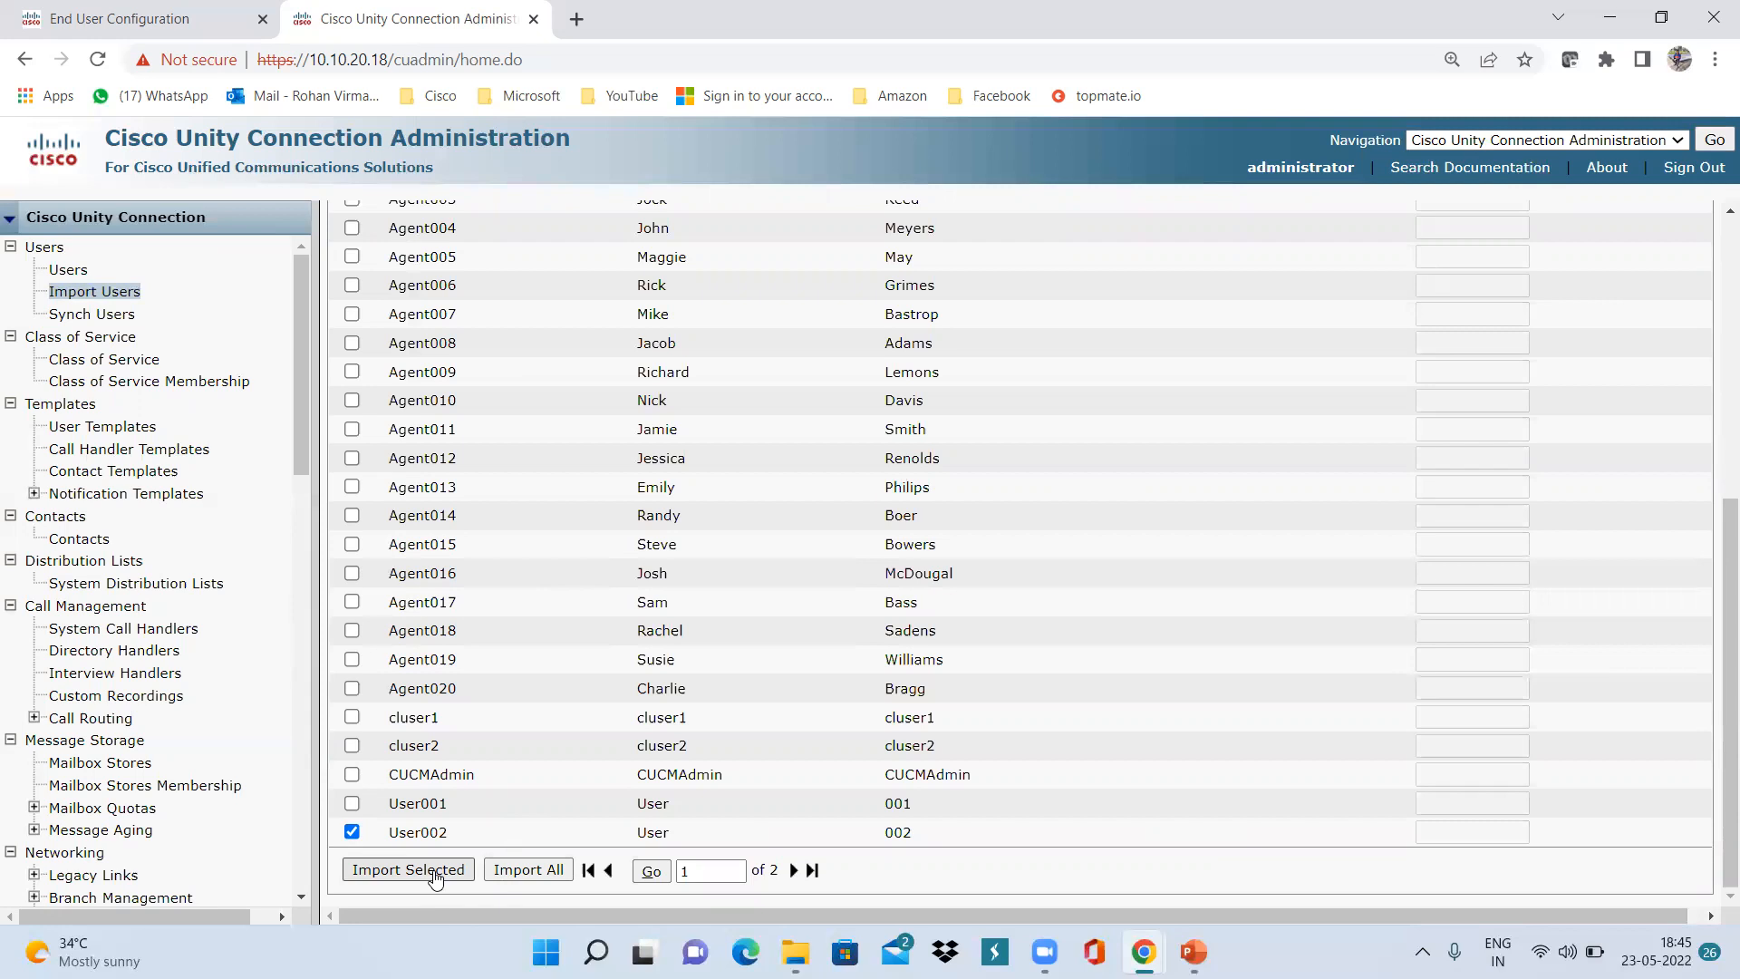
pyautogui.scroll(6, 505, 620)
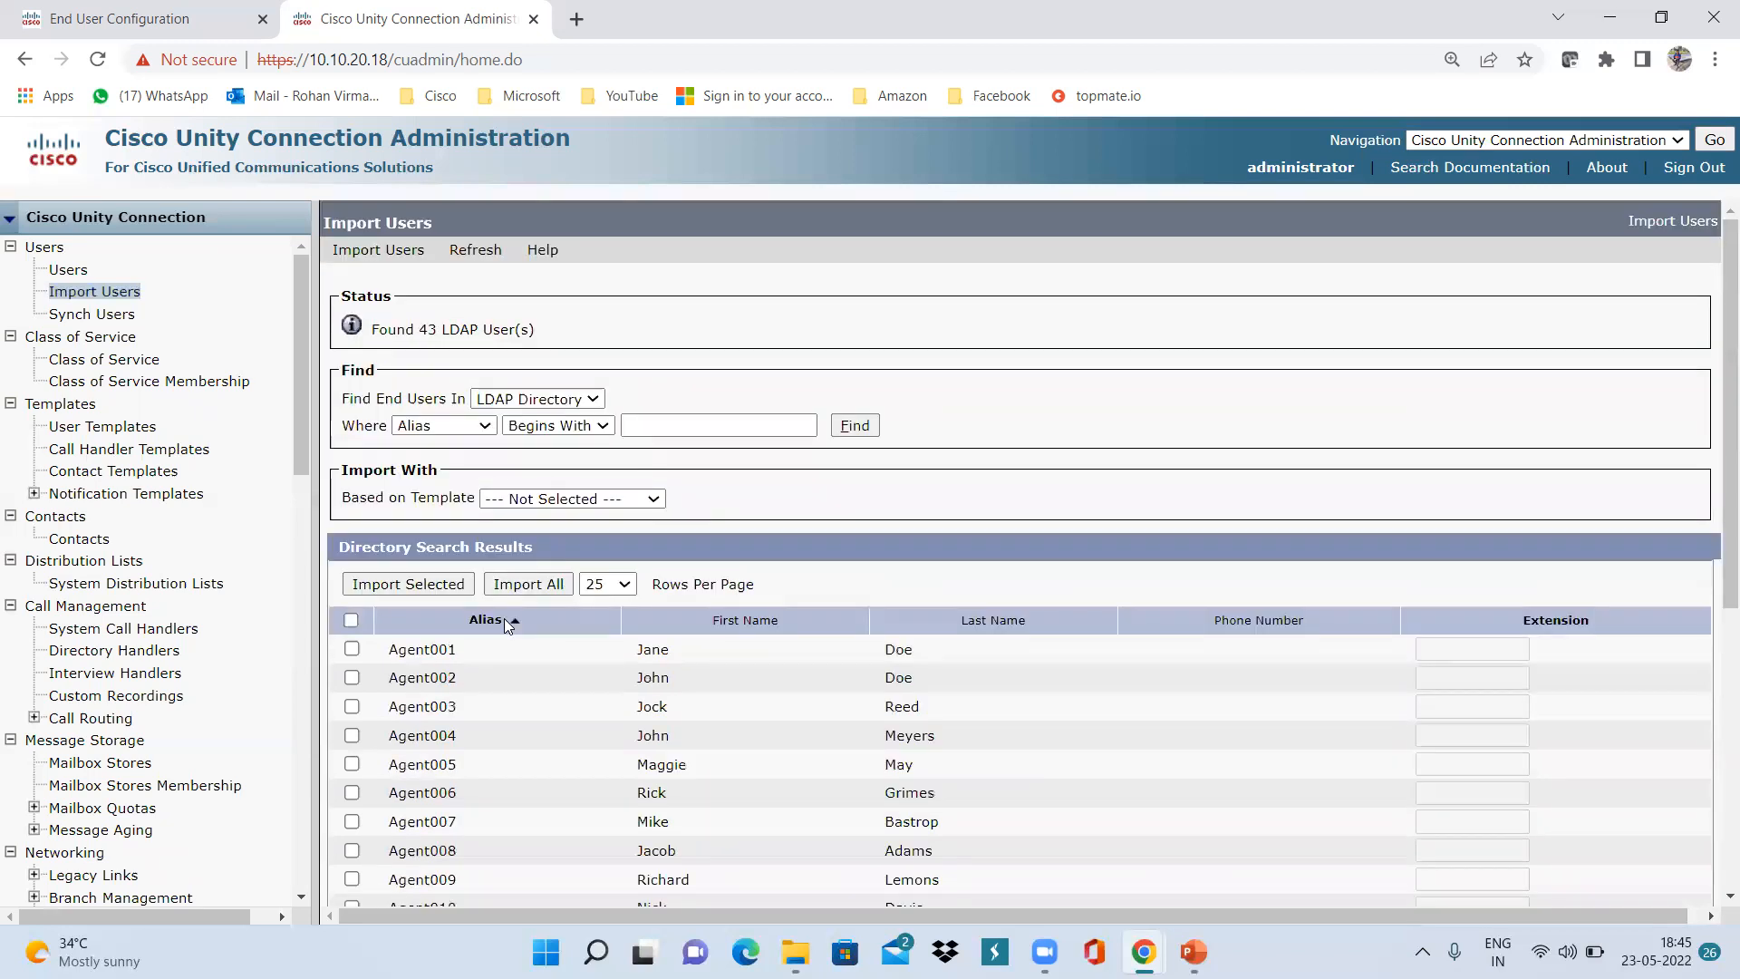
pyautogui.scroll(-6, 504, 619)
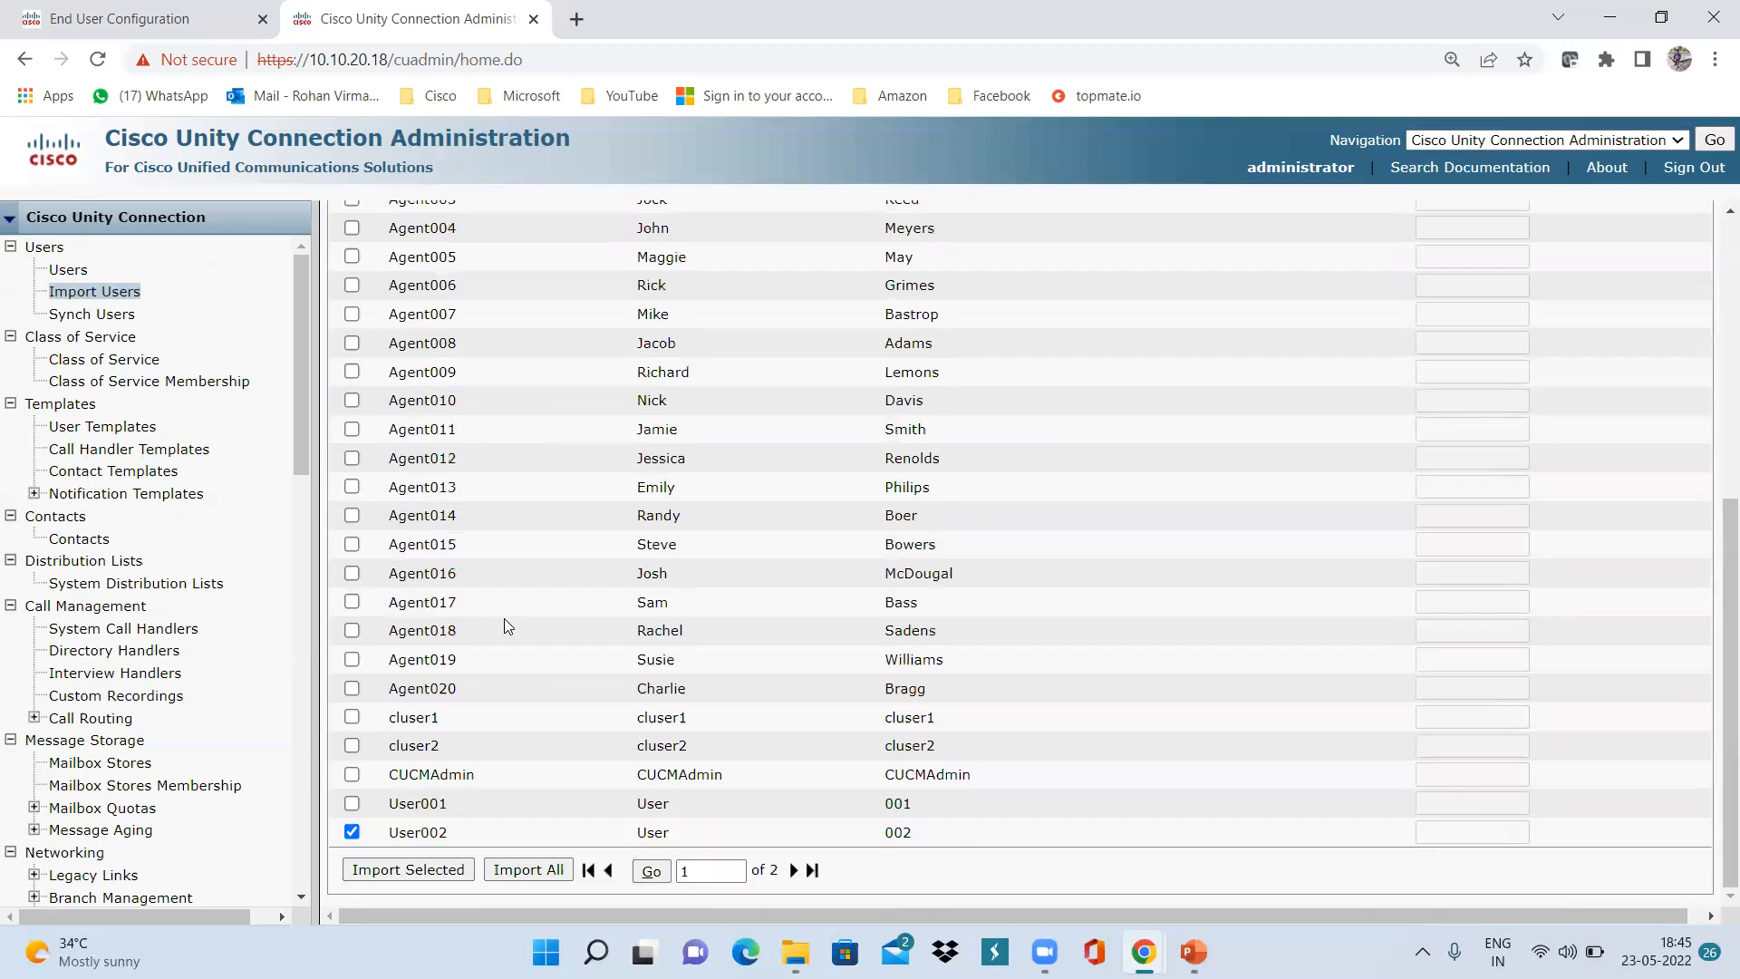
pyautogui.click(426, 872)
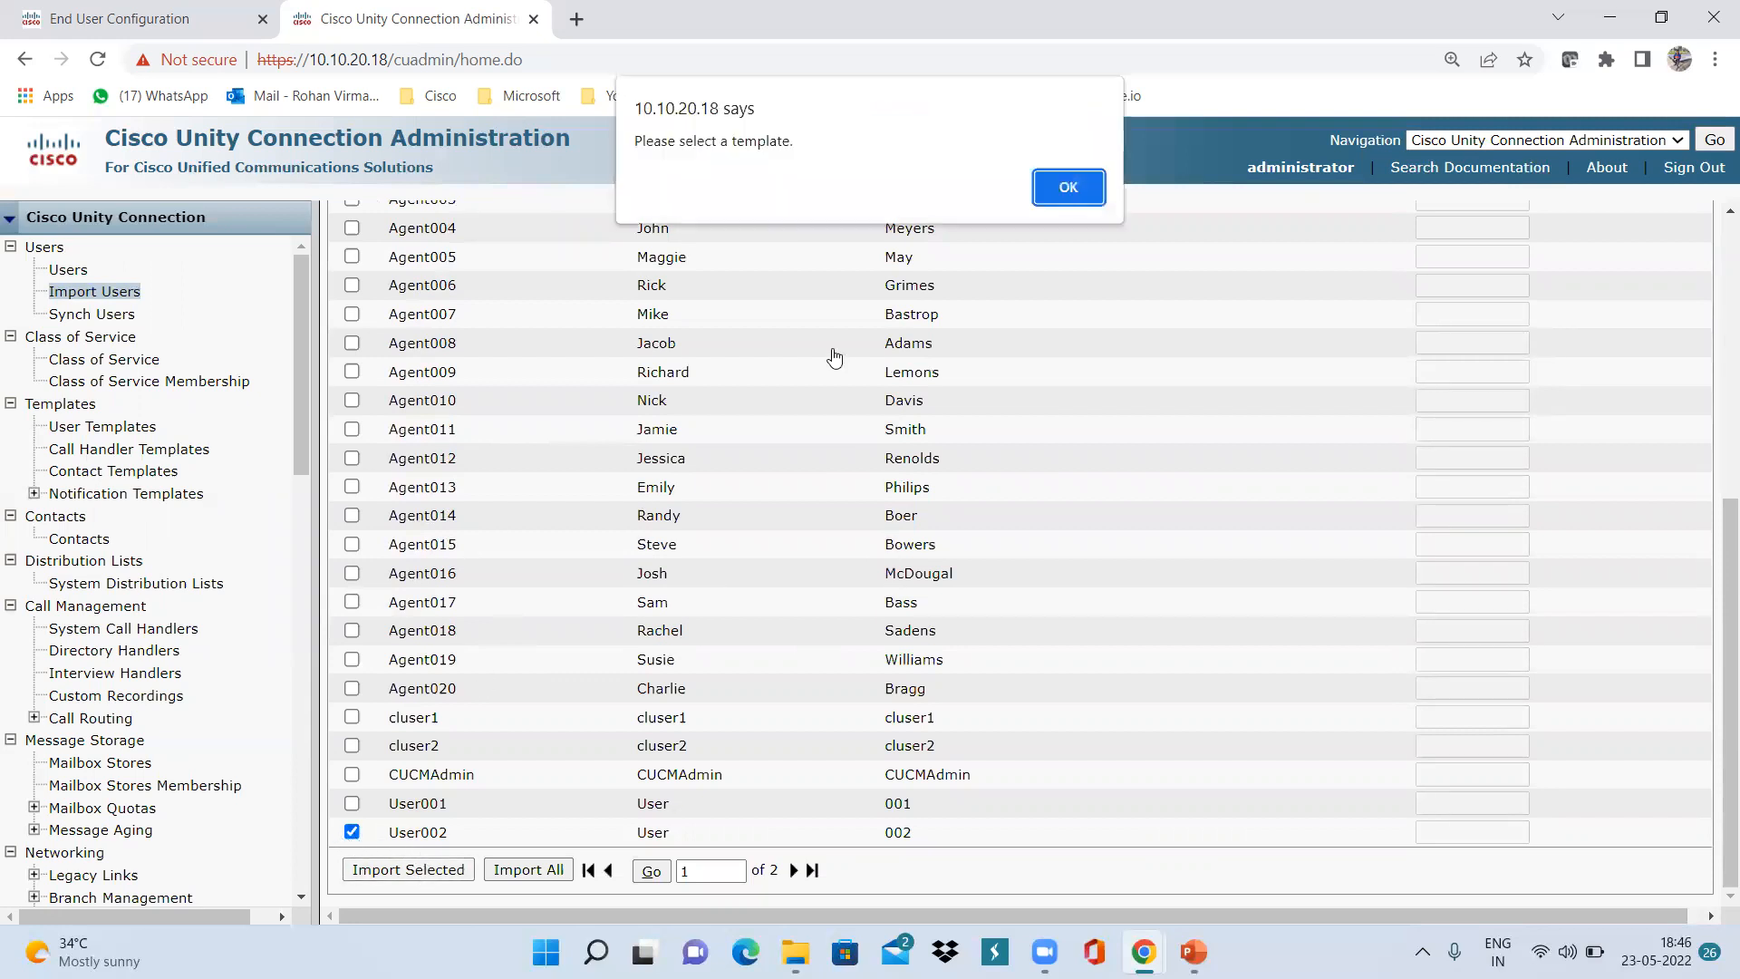
pyautogui.click(1065, 196)
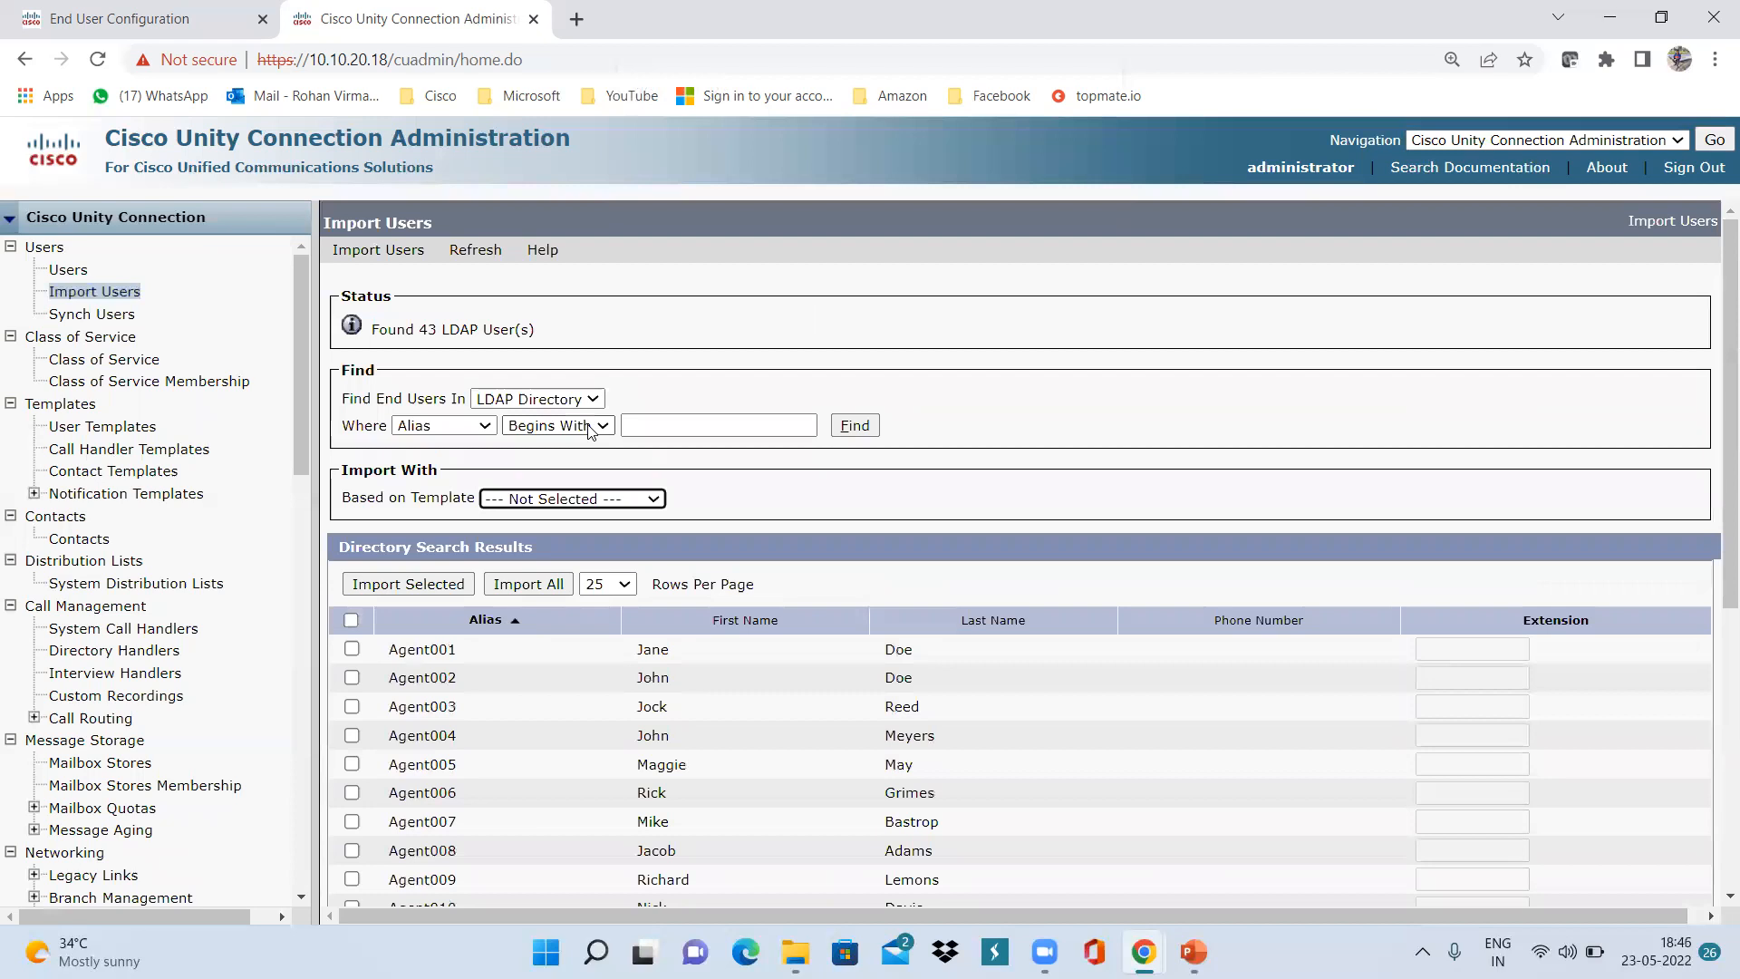
# Try to import User002 based on voicemailusertemplate with extension 6865
pyautogui.click(580, 500)
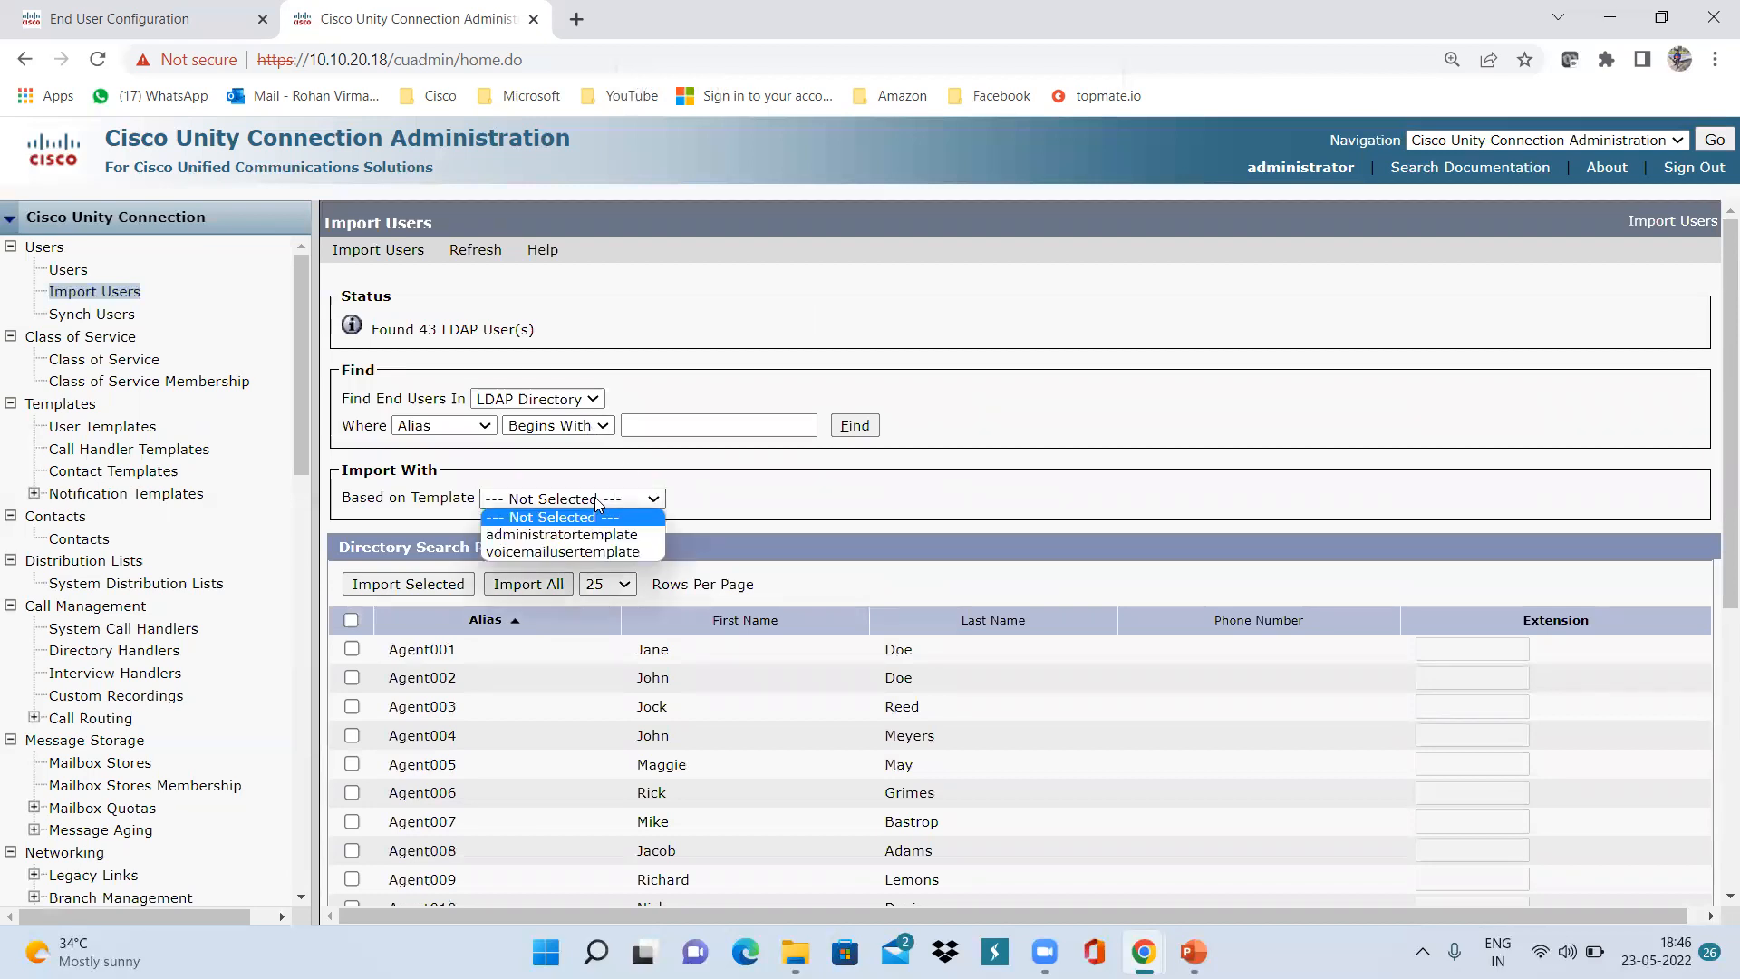
pyautogui.click(538, 553)
pyautogui.scroll(-5, 426, 725)
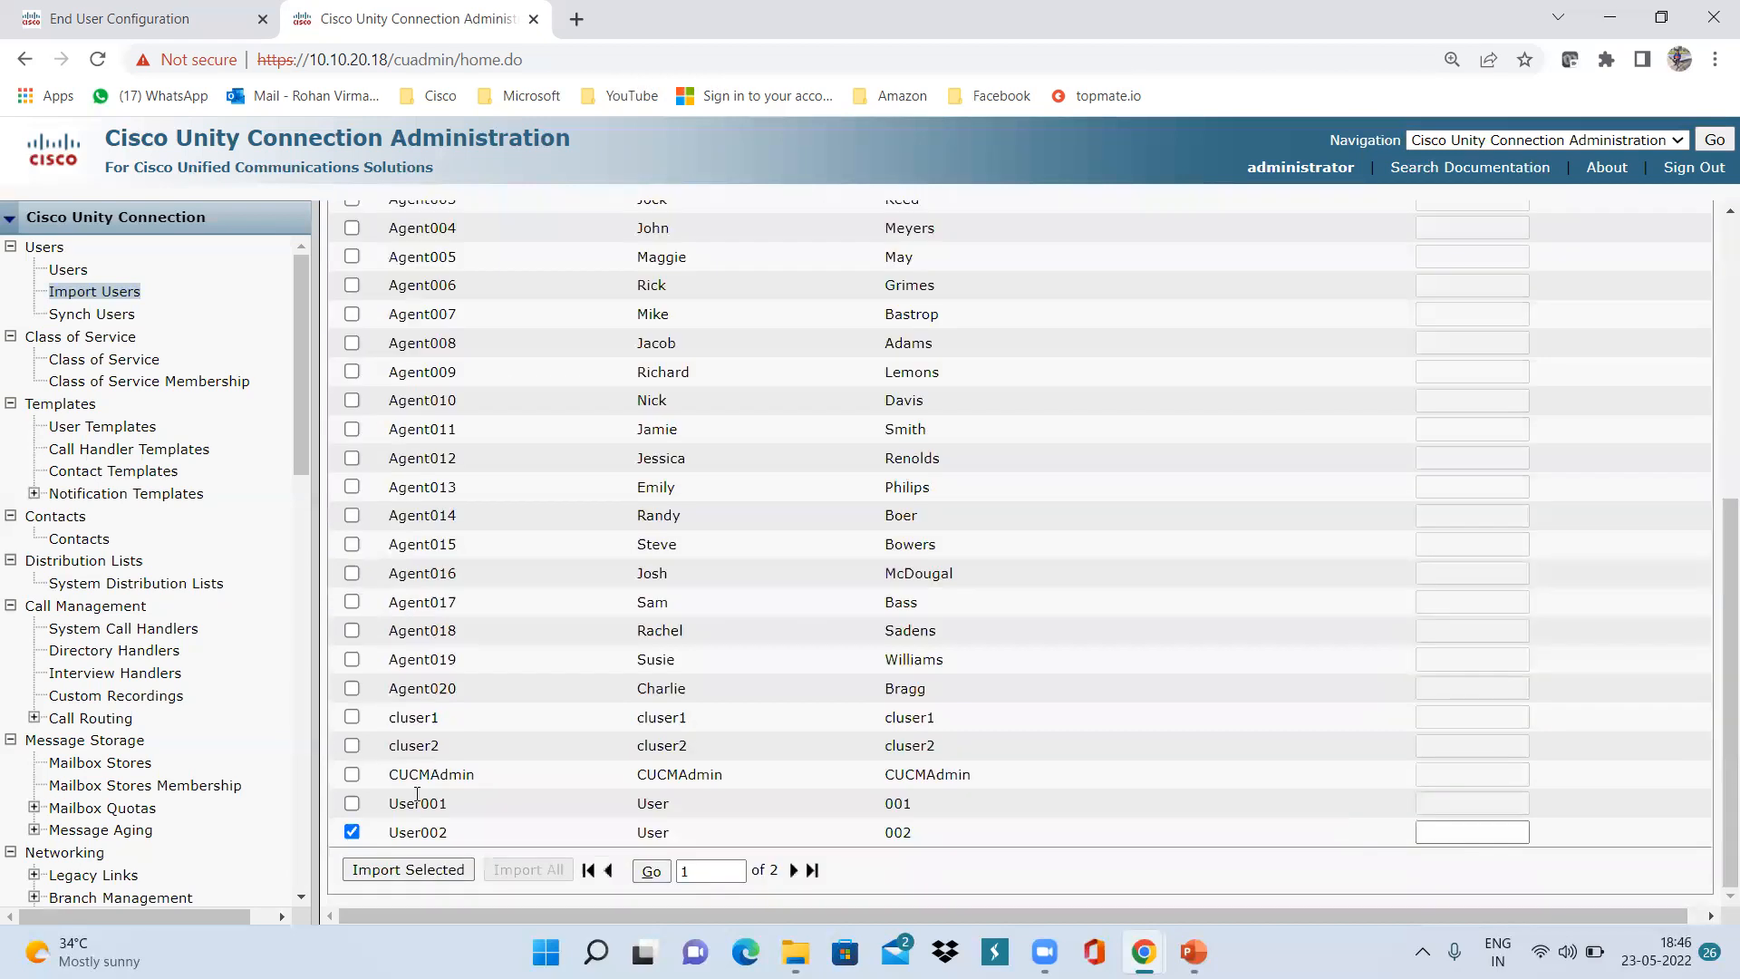
pyautogui.click(408, 871)
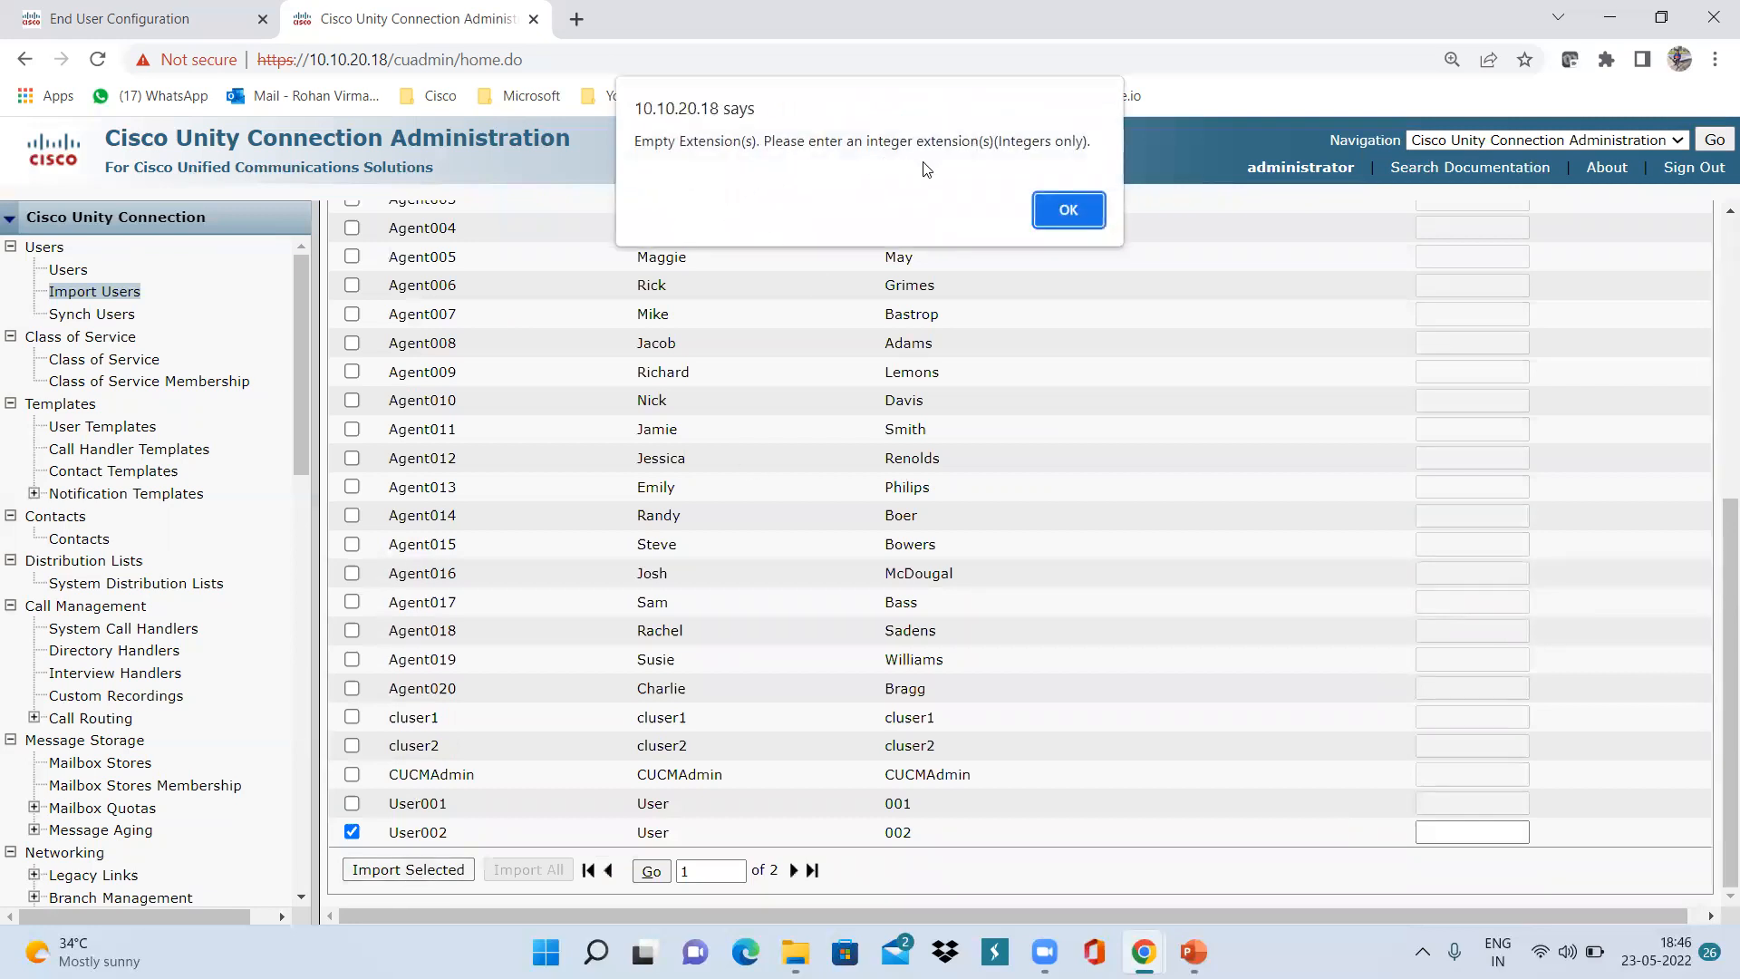
pyautogui.click(1051, 207)
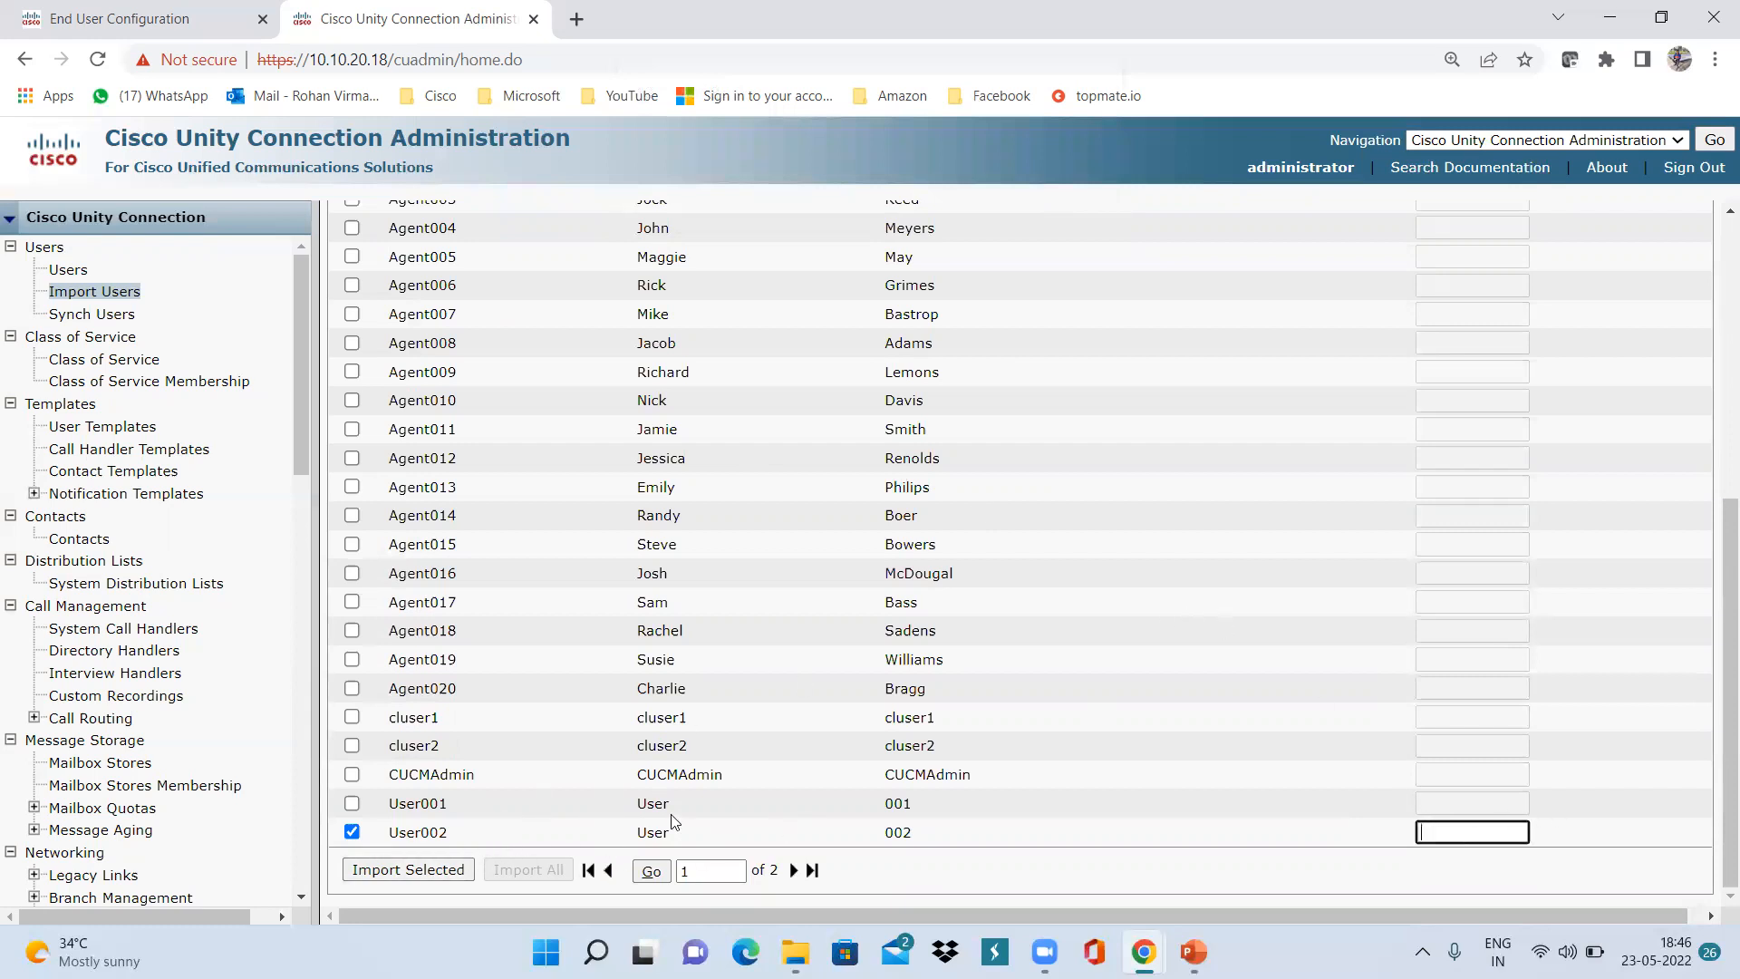
pyautogui.write('6865')
pyautogui.click(393, 874)
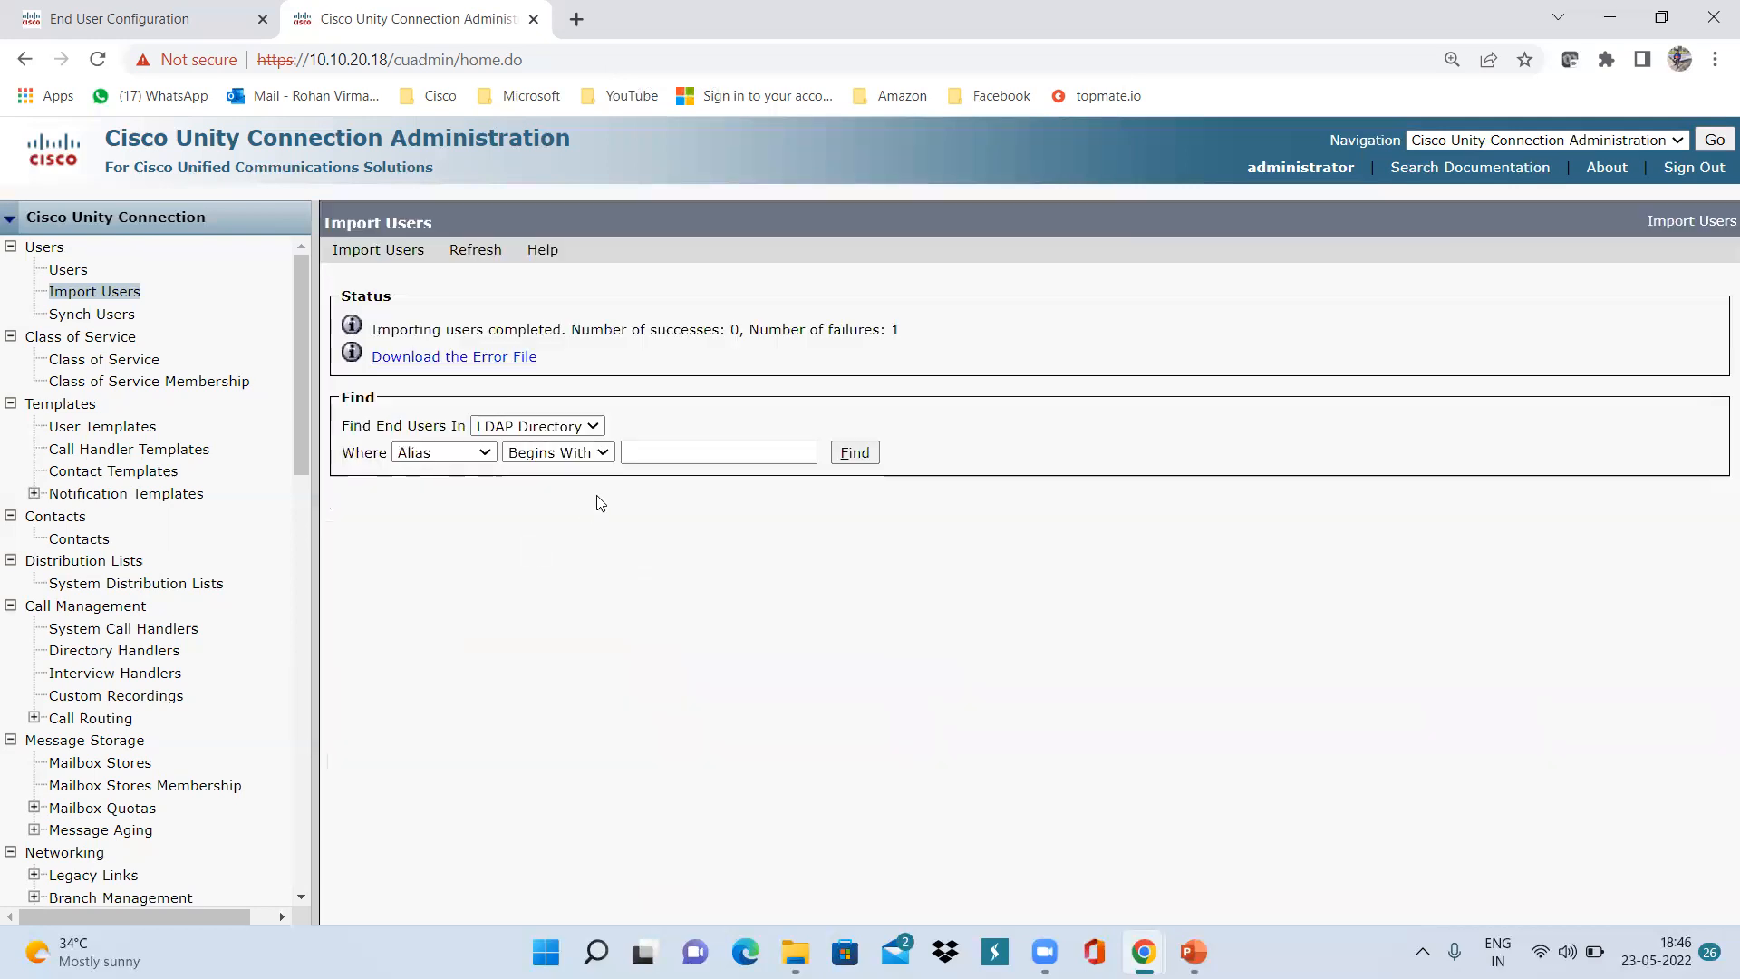
# Download the import error file, read the full error line for User002 in logfile.txt, and close the file
pyautogui.click(486, 359)
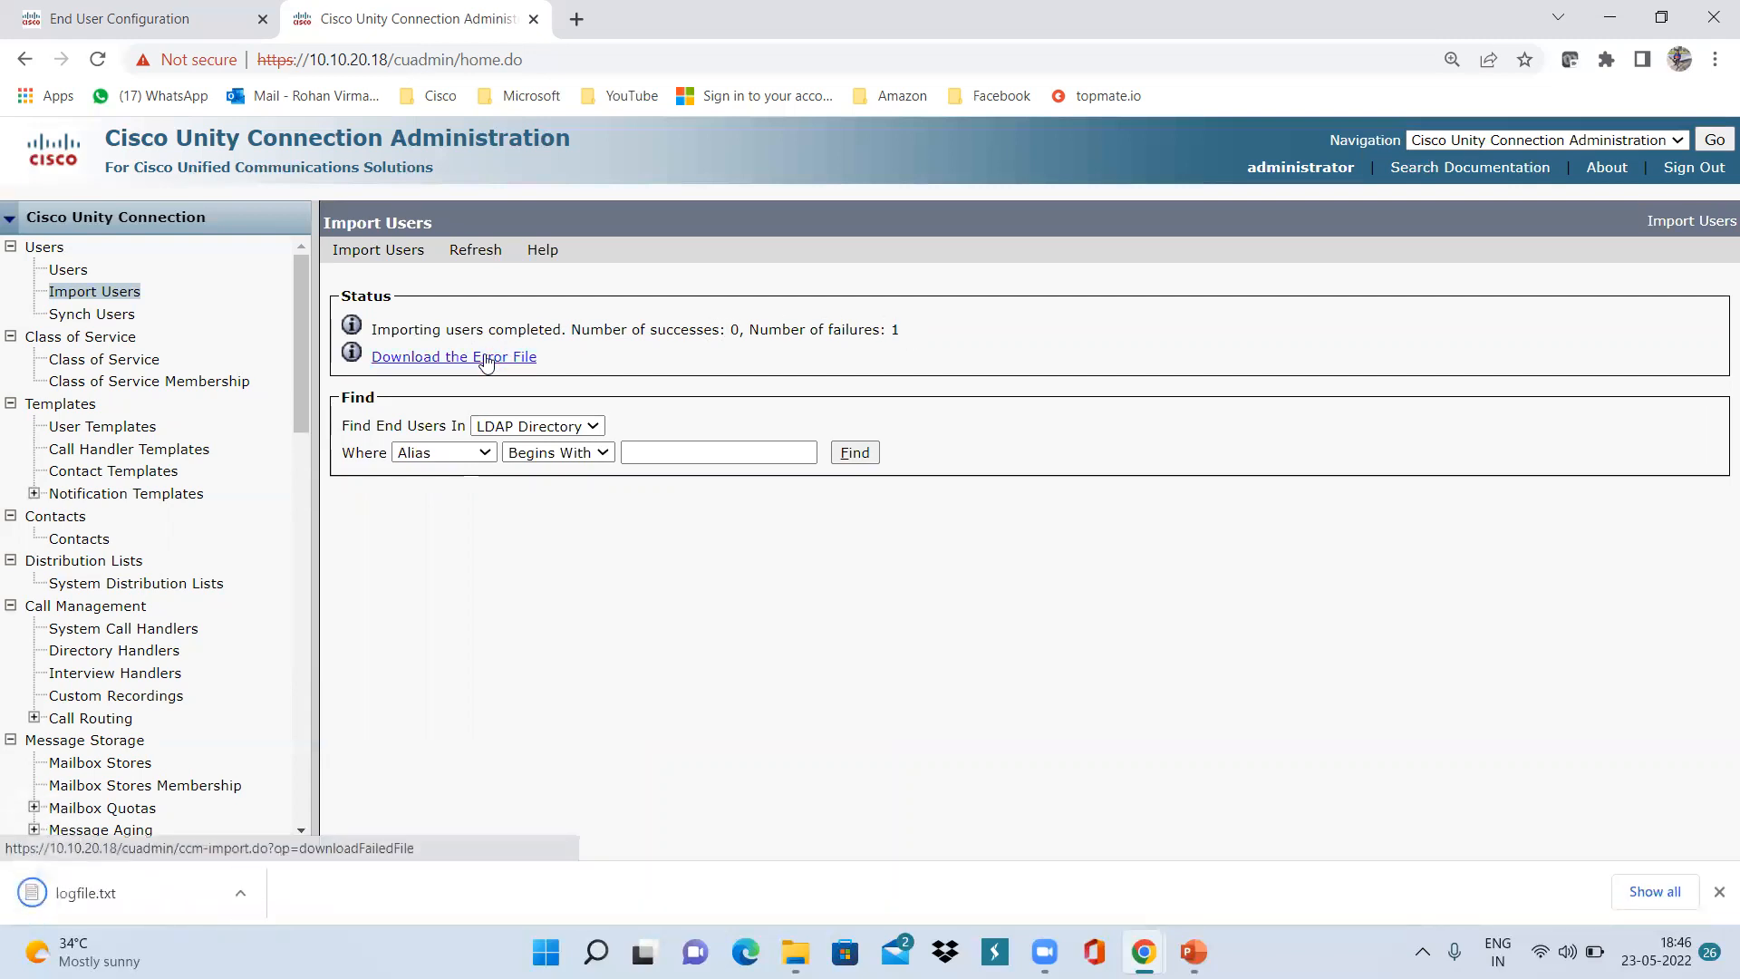
pyautogui.click(101, 902)
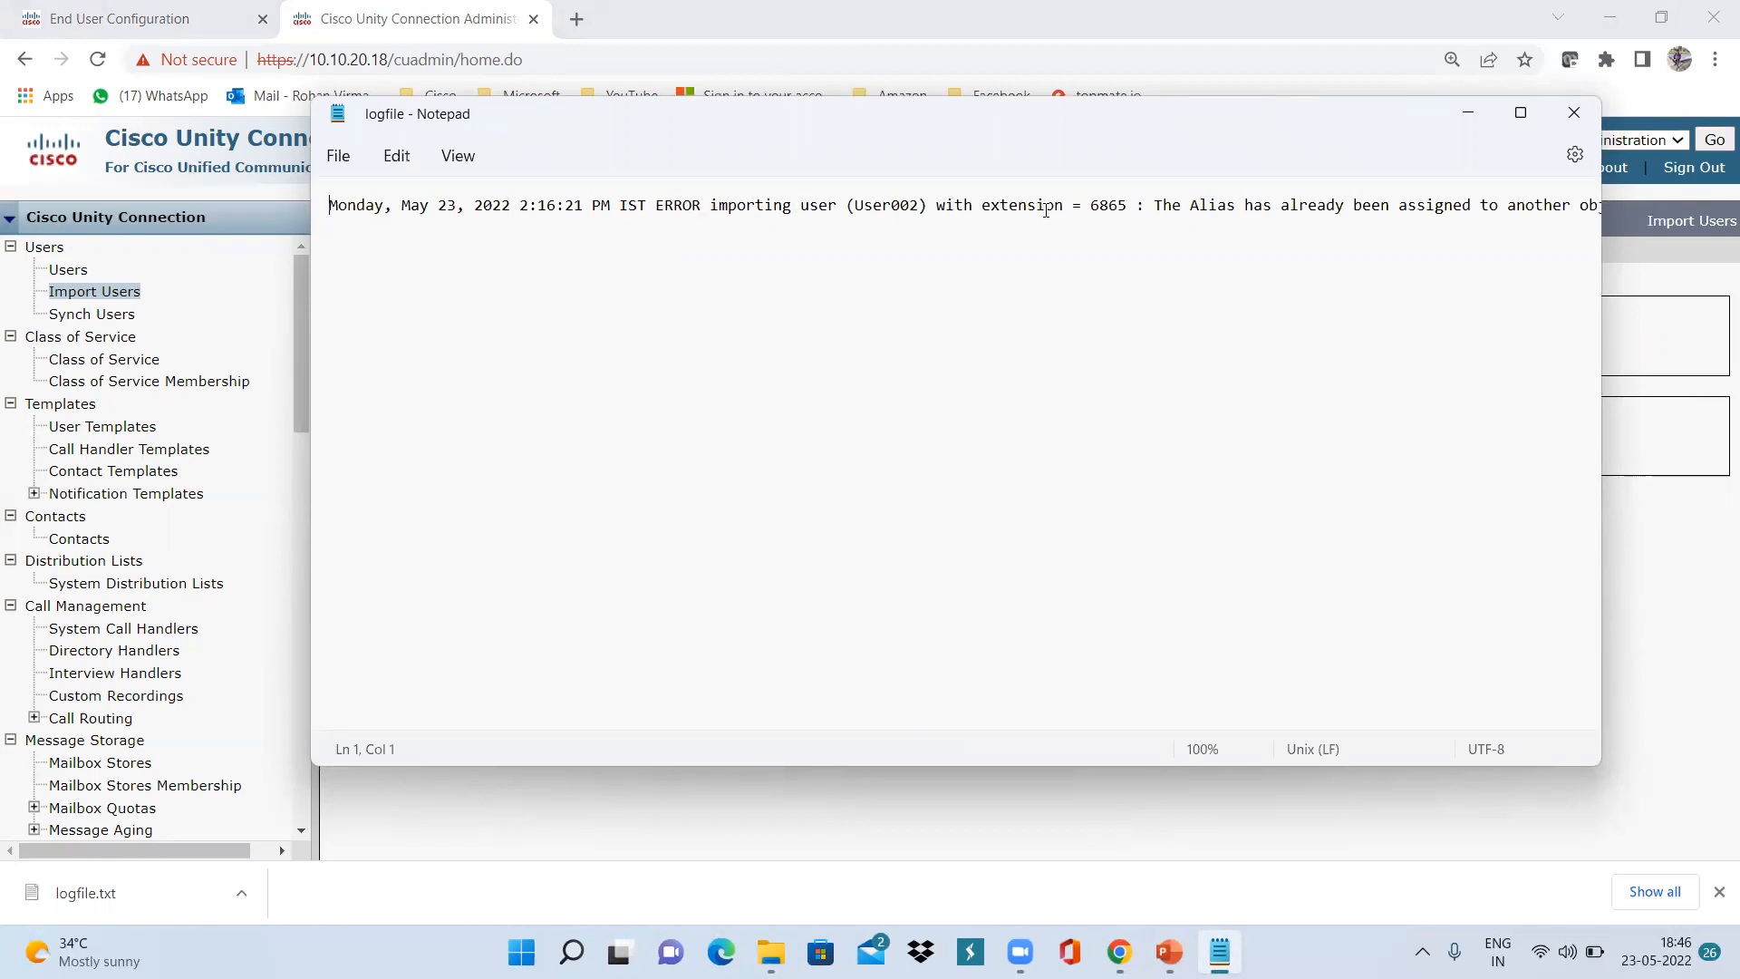
pyautogui.click(1165, 205)
pyautogui.press('Right')
pyautogui.press('Right')
pyautogui.press('Right')
pyautogui.press('Right')
pyautogui.press('Right')
pyautogui.press('Right')
pyautogui.press('Right')
pyautogui.press('Right')
pyautogui.press('Right')
pyautogui.press('Right')
pyautogui.press('Right')
pyautogui.press('Right')
pyautogui.press('Right')
pyautogui.press('Right')
pyautogui.press('Right')
pyautogui.press('Right')
pyautogui.press('Right')
pyautogui.press('Right')
pyautogui.press('Right')
pyautogui.press('Right')
pyautogui.press('Right')
pyautogui.press('Right')
pyautogui.press('Right')
pyautogui.press('Right')
pyautogui.press('Right')
pyautogui.press('Right')
pyautogui.press('Right')
pyautogui.press('Right')
pyautogui.press('Right')
pyautogui.press('Right')
pyautogui.press('Right')
pyautogui.press('Right')
pyautogui.press('Right')
pyautogui.press('Right')
pyautogui.press('Right')
pyautogui.press('Right')
pyautogui.press('Right')
pyautogui.press('Right')
pyautogui.press('Right')
pyautogui.press('Right')
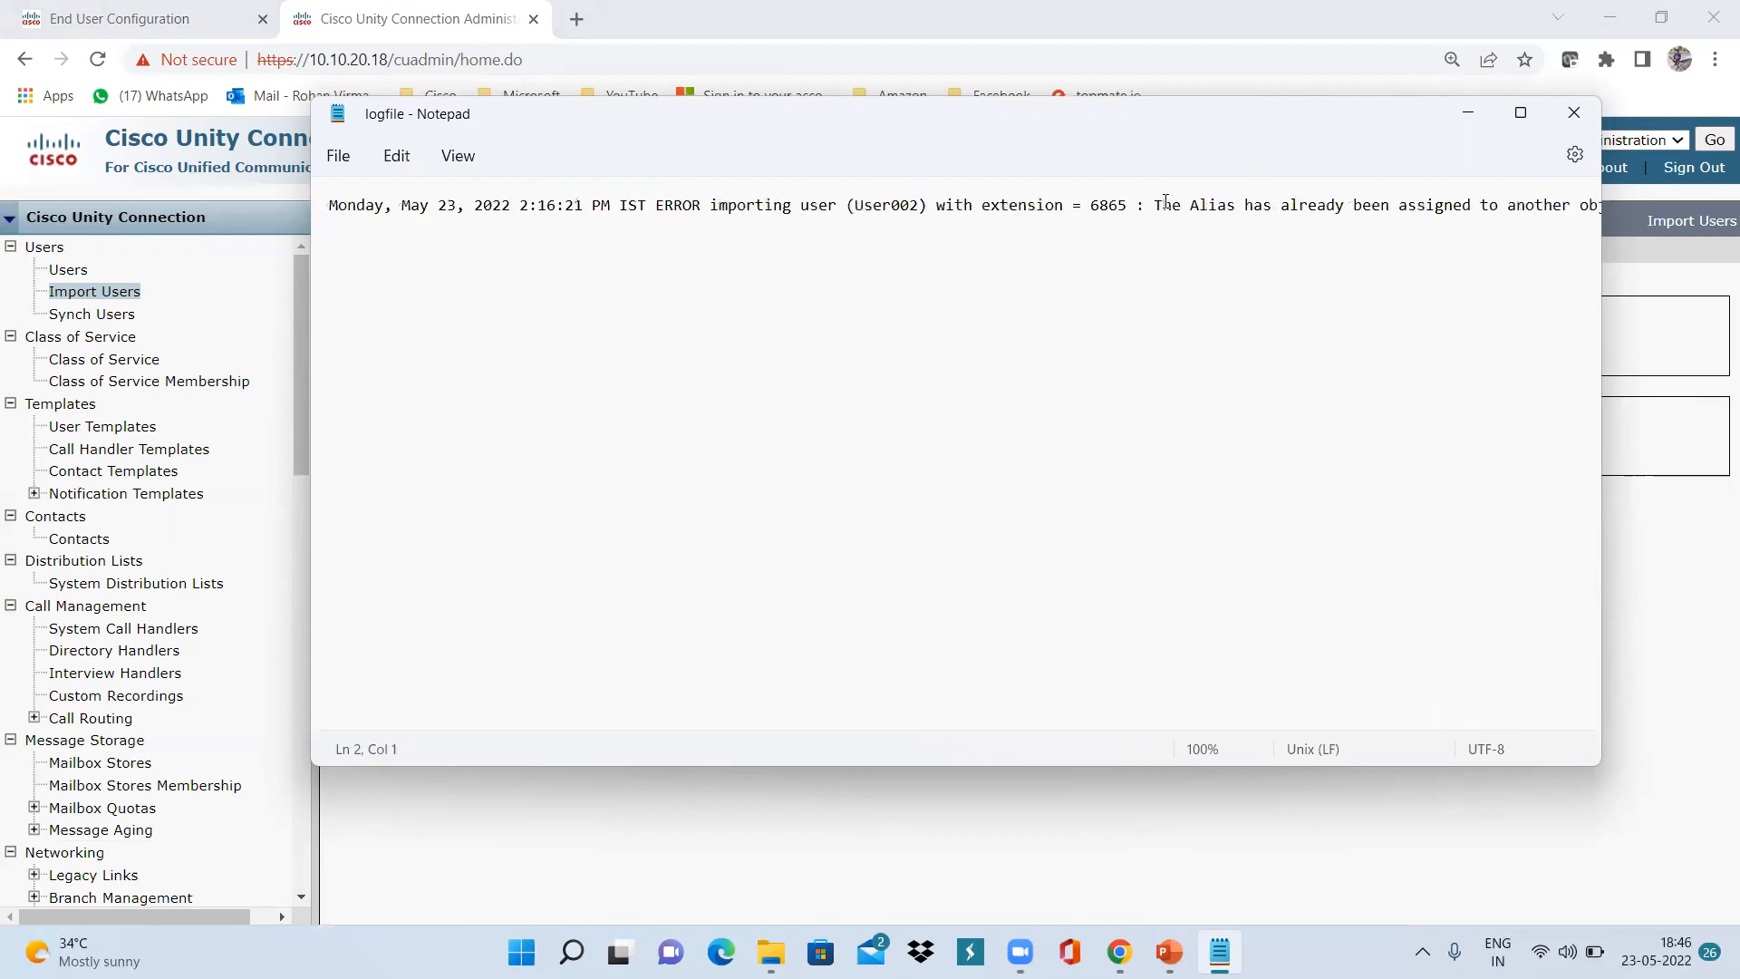
pyautogui.click(1156, 206)
pyautogui.press('Right')
pyautogui.press('Right')
pyautogui.press('Right')
pyautogui.press('Right')
pyautogui.press('Right')
pyautogui.press('Right')
pyautogui.press('Right')
pyautogui.press('Right')
pyautogui.press('Right')
pyautogui.press('Right')
pyautogui.press('Right')
pyautogui.press('Right')
pyautogui.press('Right')
pyautogui.press('Right')
pyautogui.press('Right')
pyautogui.press('Right')
pyautogui.press('Right')
pyautogui.press('Right')
pyautogui.press('Right')
pyautogui.press('Right')
pyautogui.press('Right')
pyautogui.press('Right')
pyautogui.press('Right')
pyautogui.press('Right')
pyautogui.press('Right')
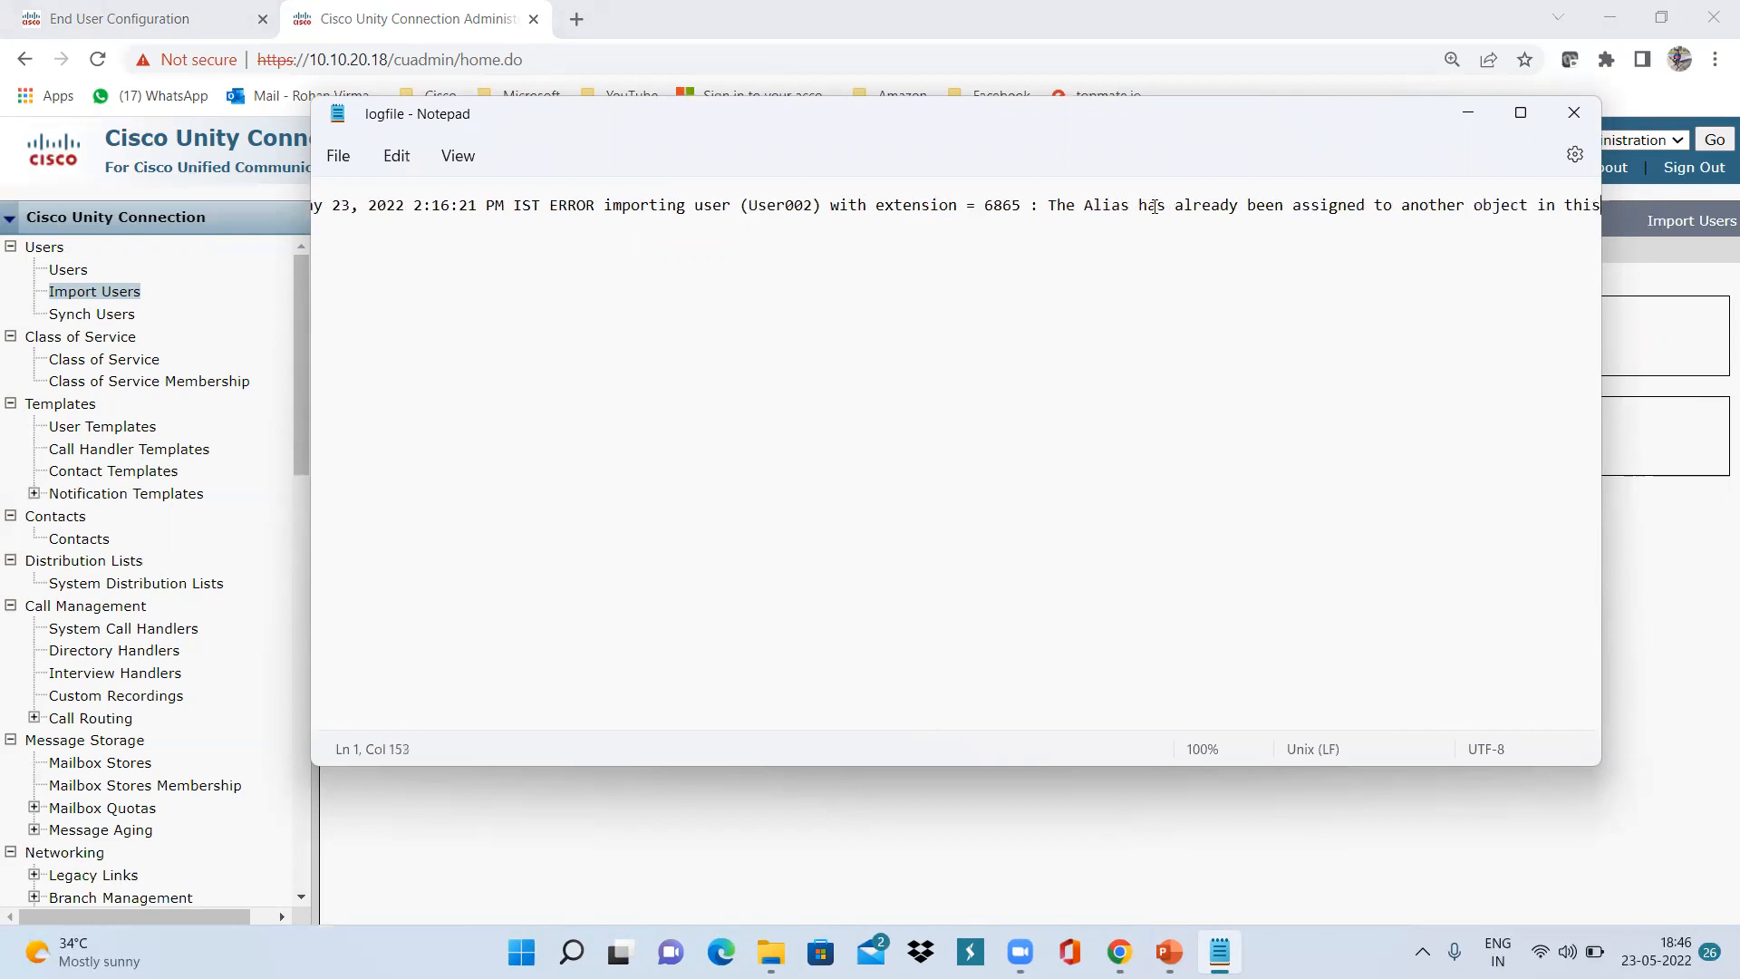
pyautogui.press('Right')
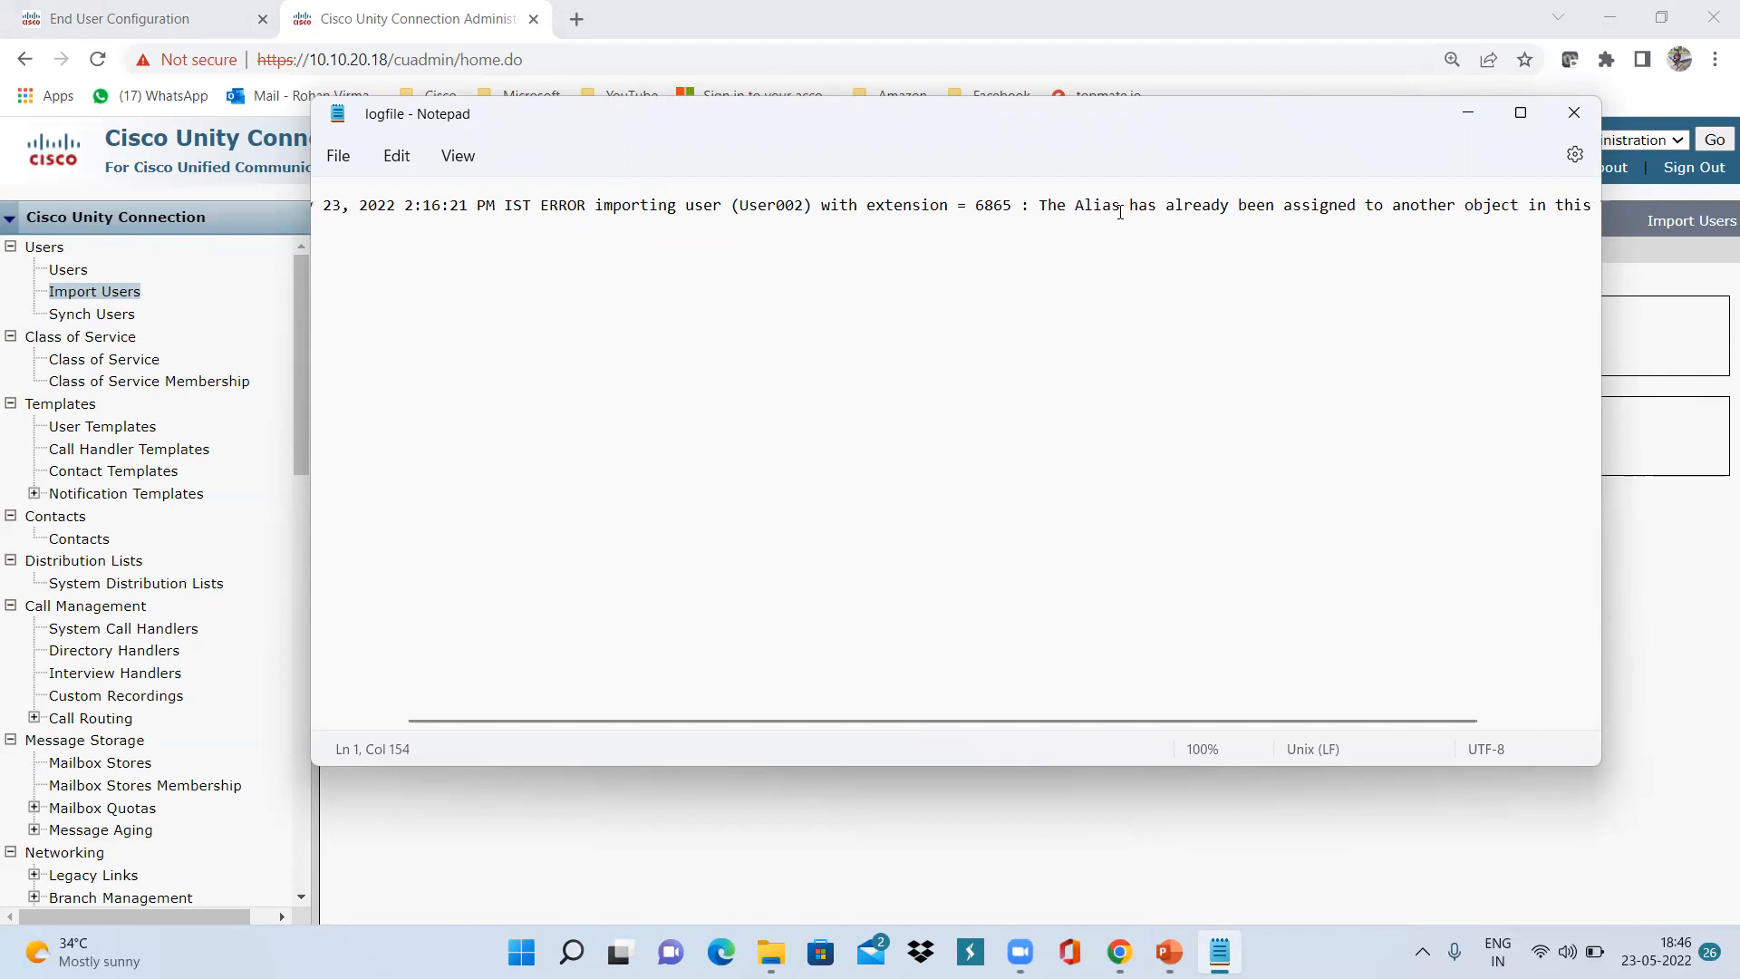
pyautogui.click(1571, 119)
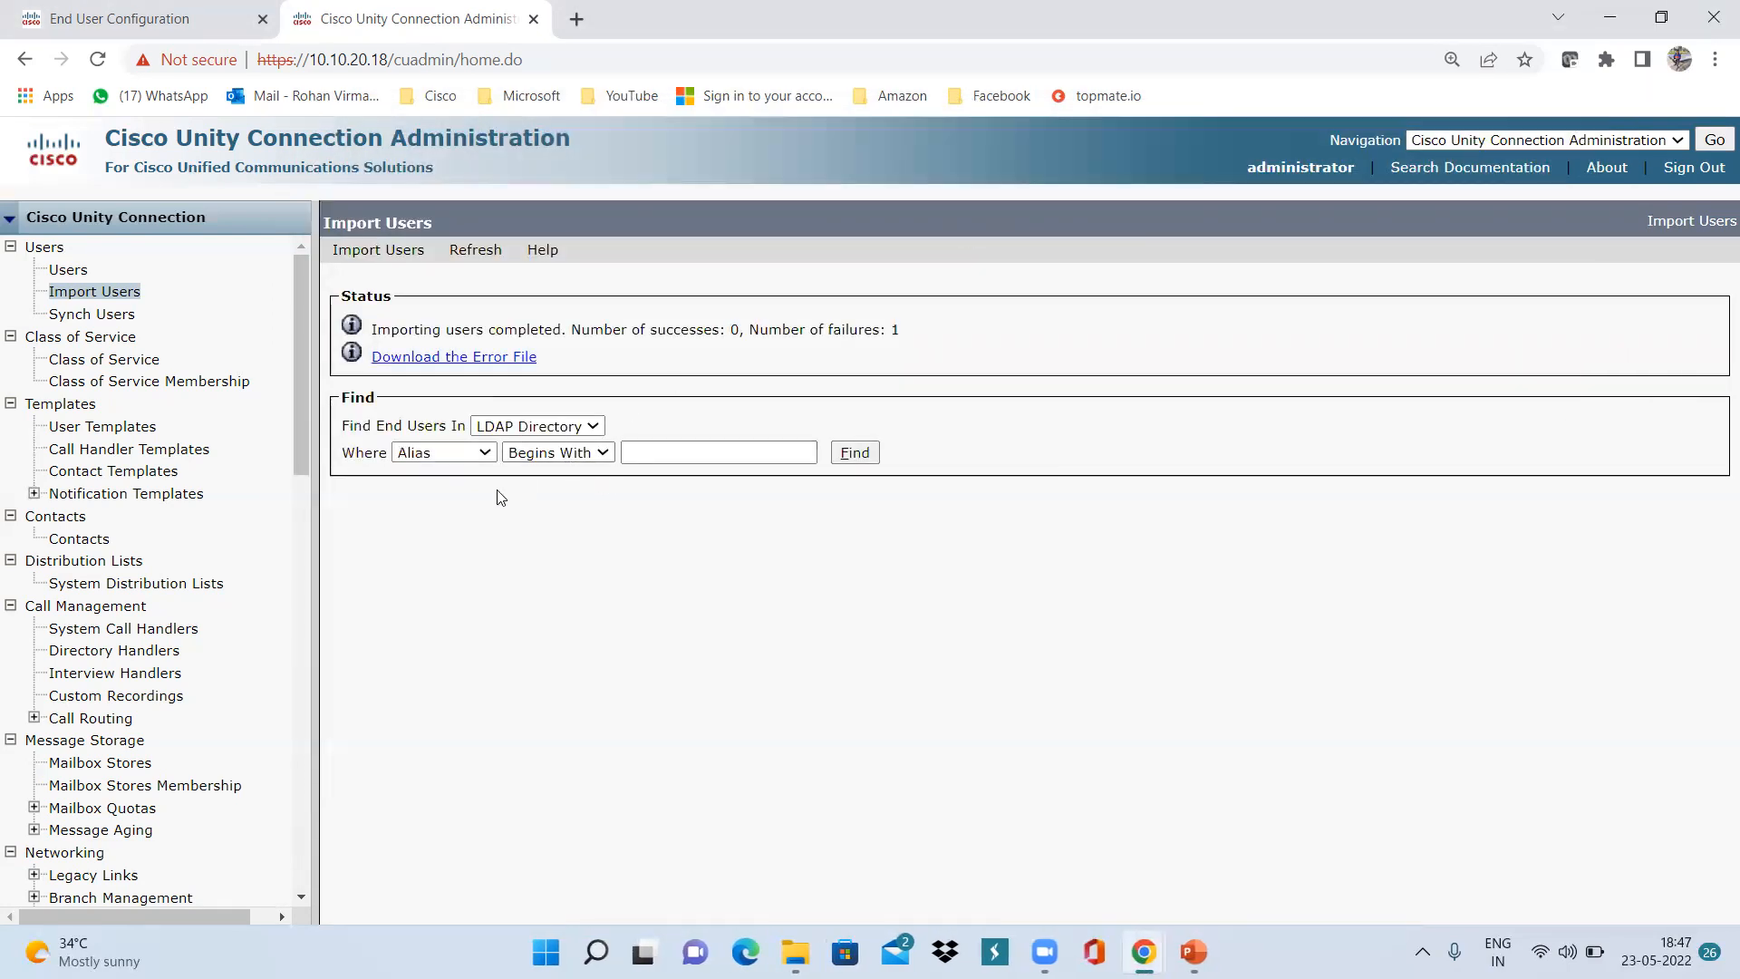
# Open the Users list and check its second page for existing entries with the alias User002
pyautogui.click(69, 270)
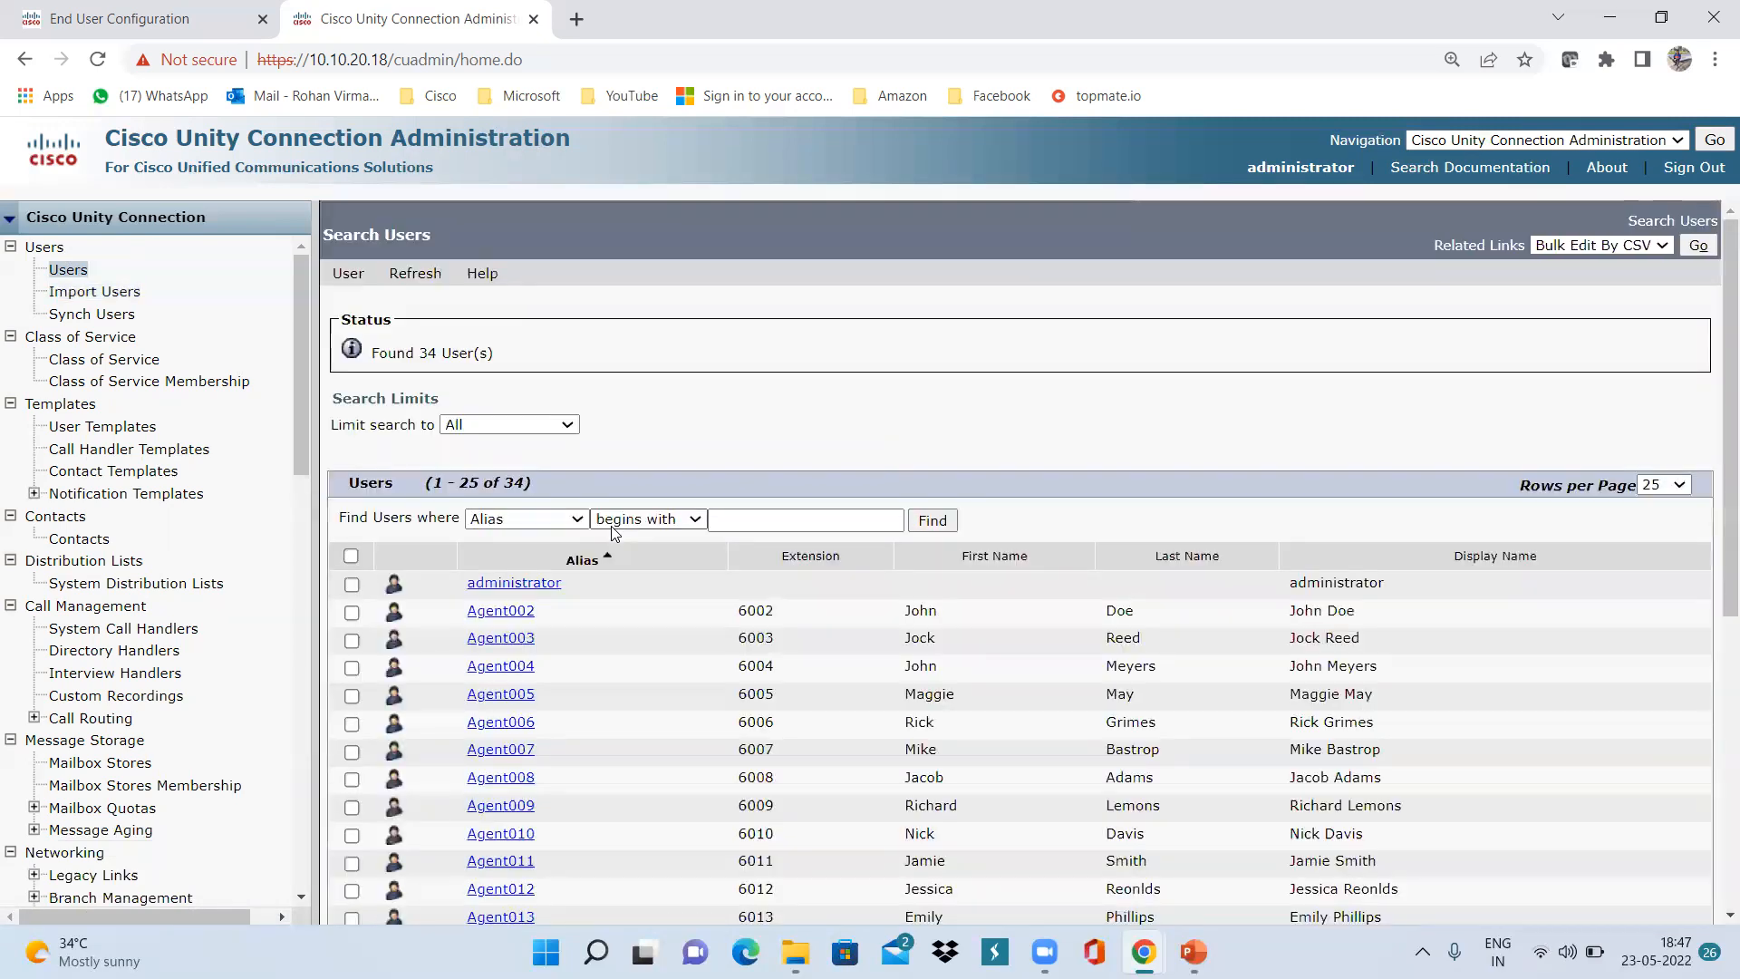
pyautogui.scroll(-6, 648, 693)
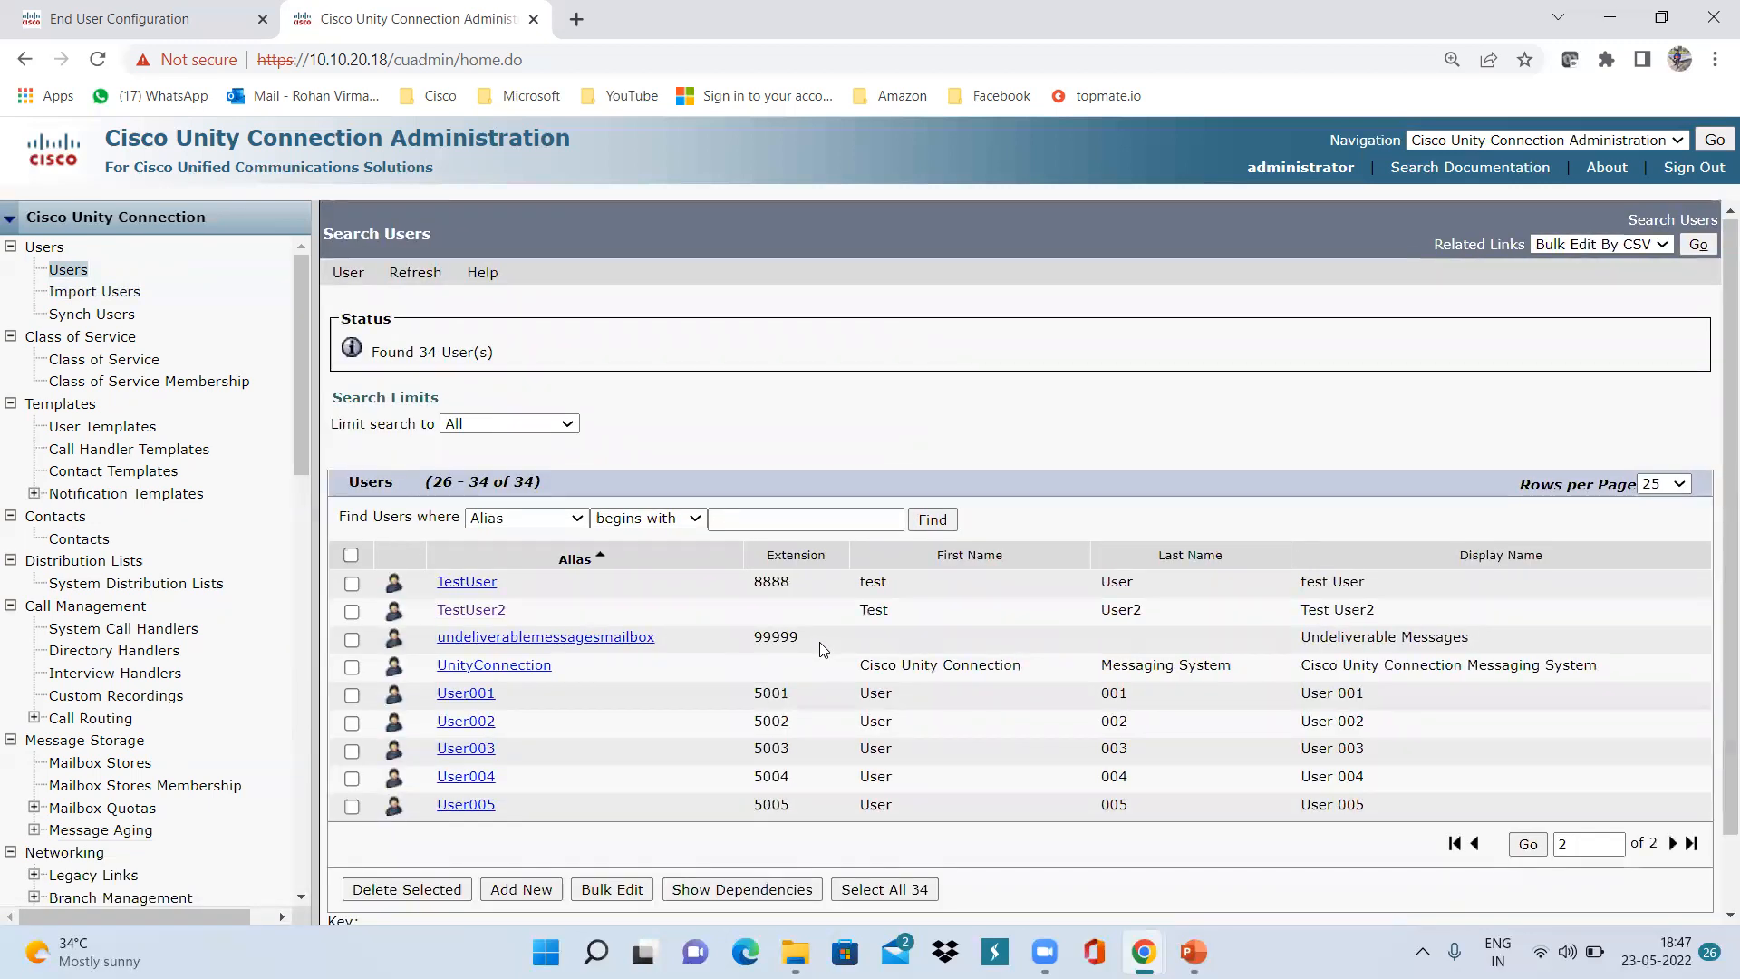
pyautogui.scroll(-2, 566, 506)
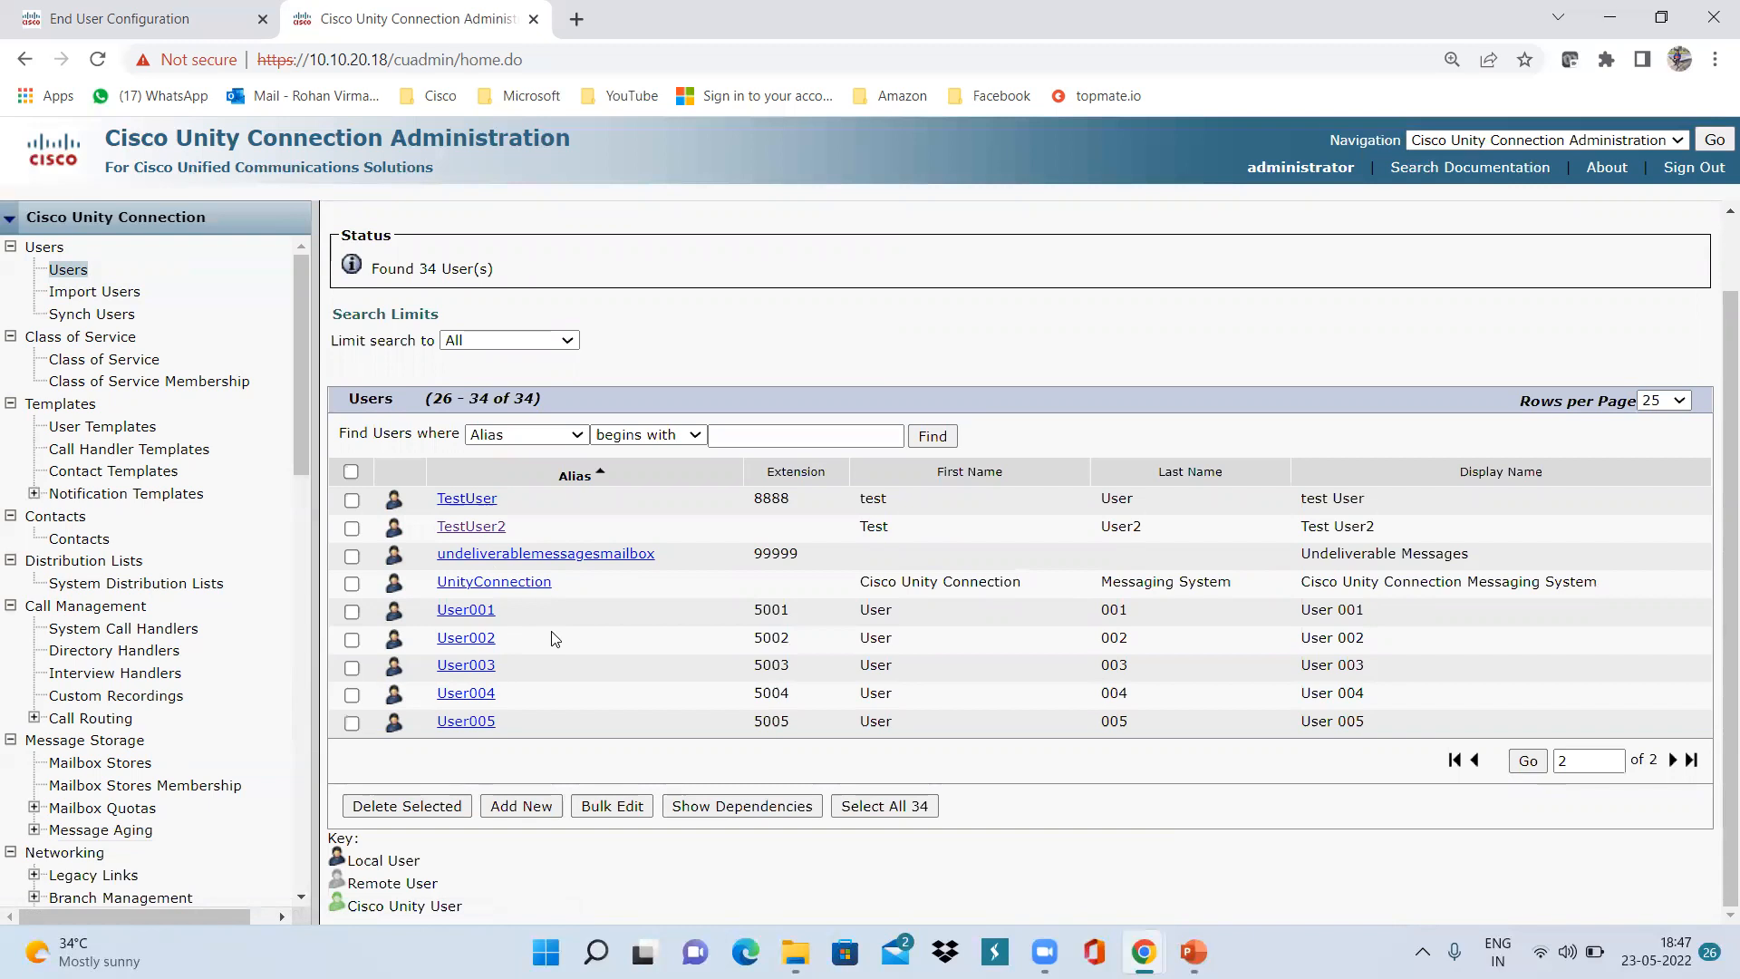
pyautogui.scroll(1, 554, 639)
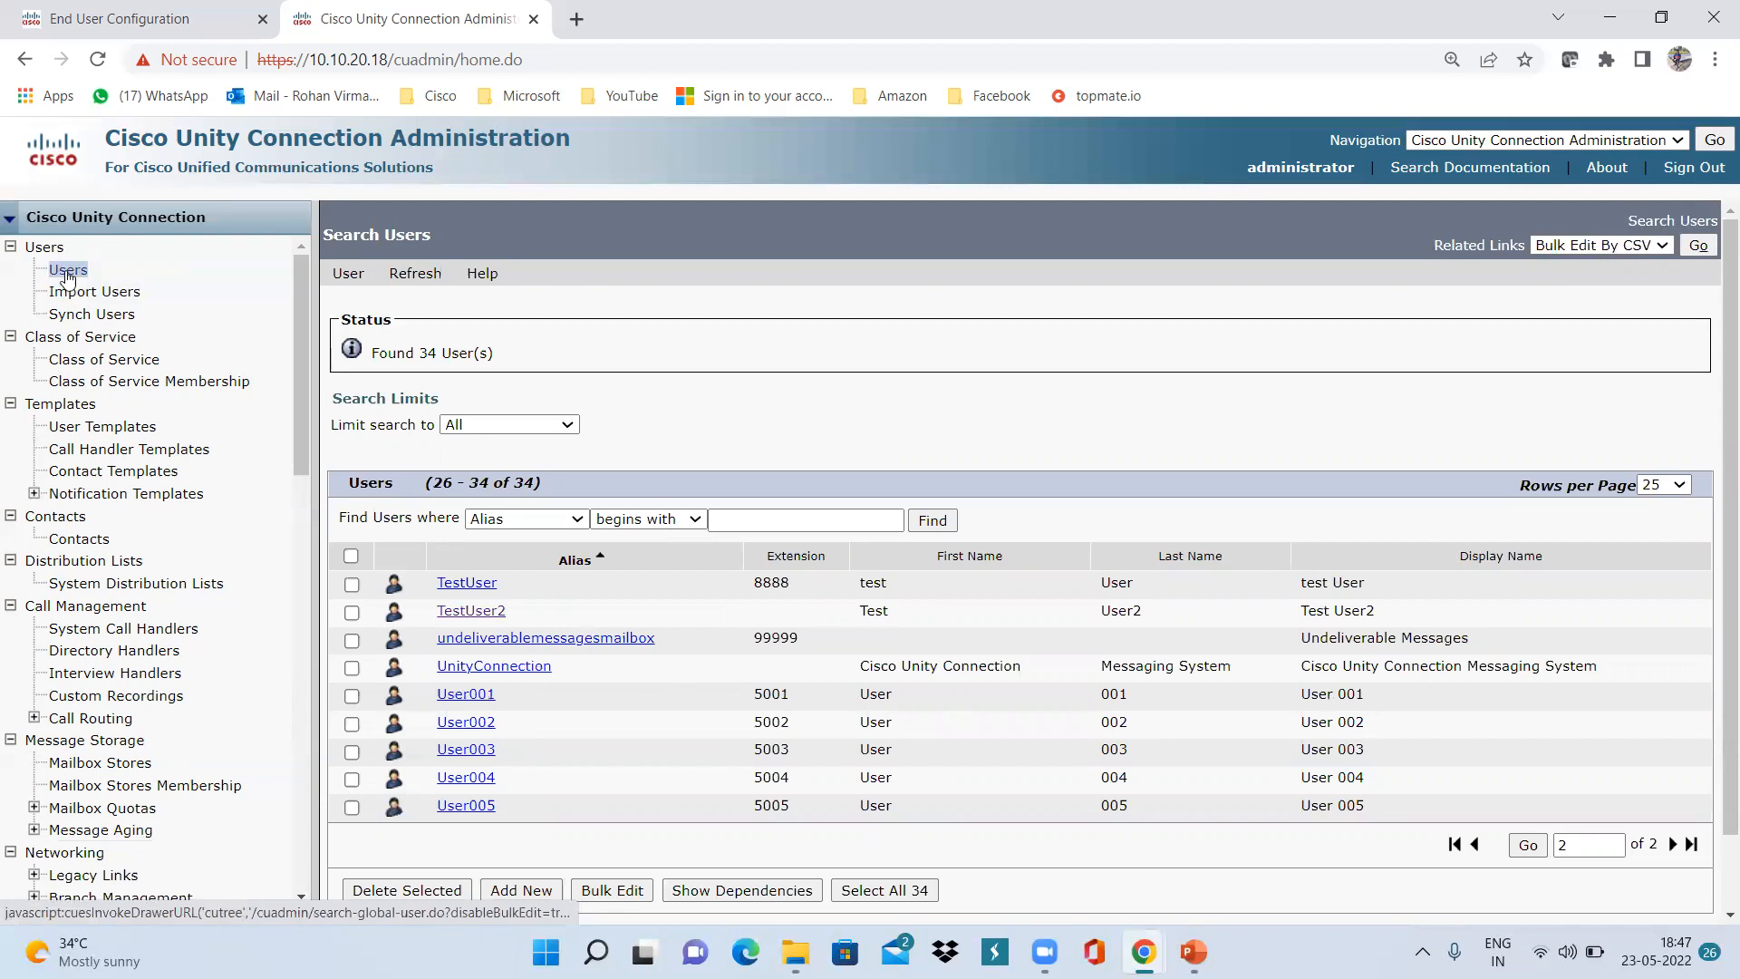
pyautogui.click(66, 271)
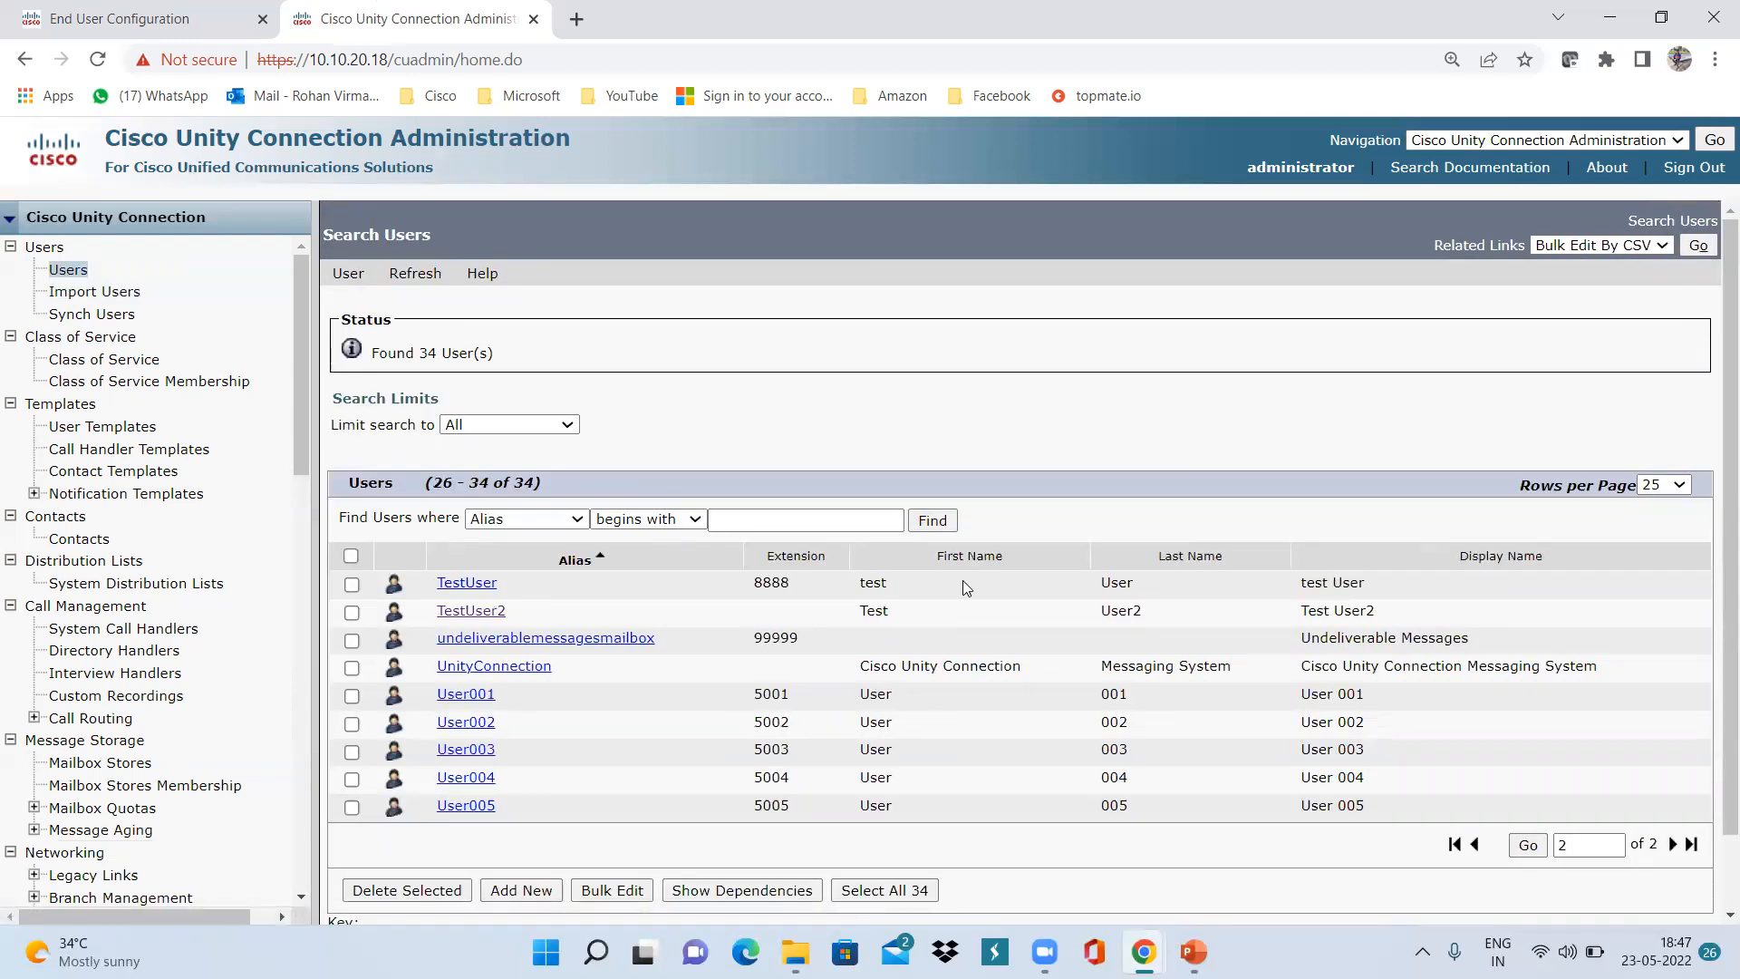
# Switch to the PowerPoint slide show and advance from the LDAP import slide to the closing thank-you slide
pyautogui.moveTo(1194, 952)
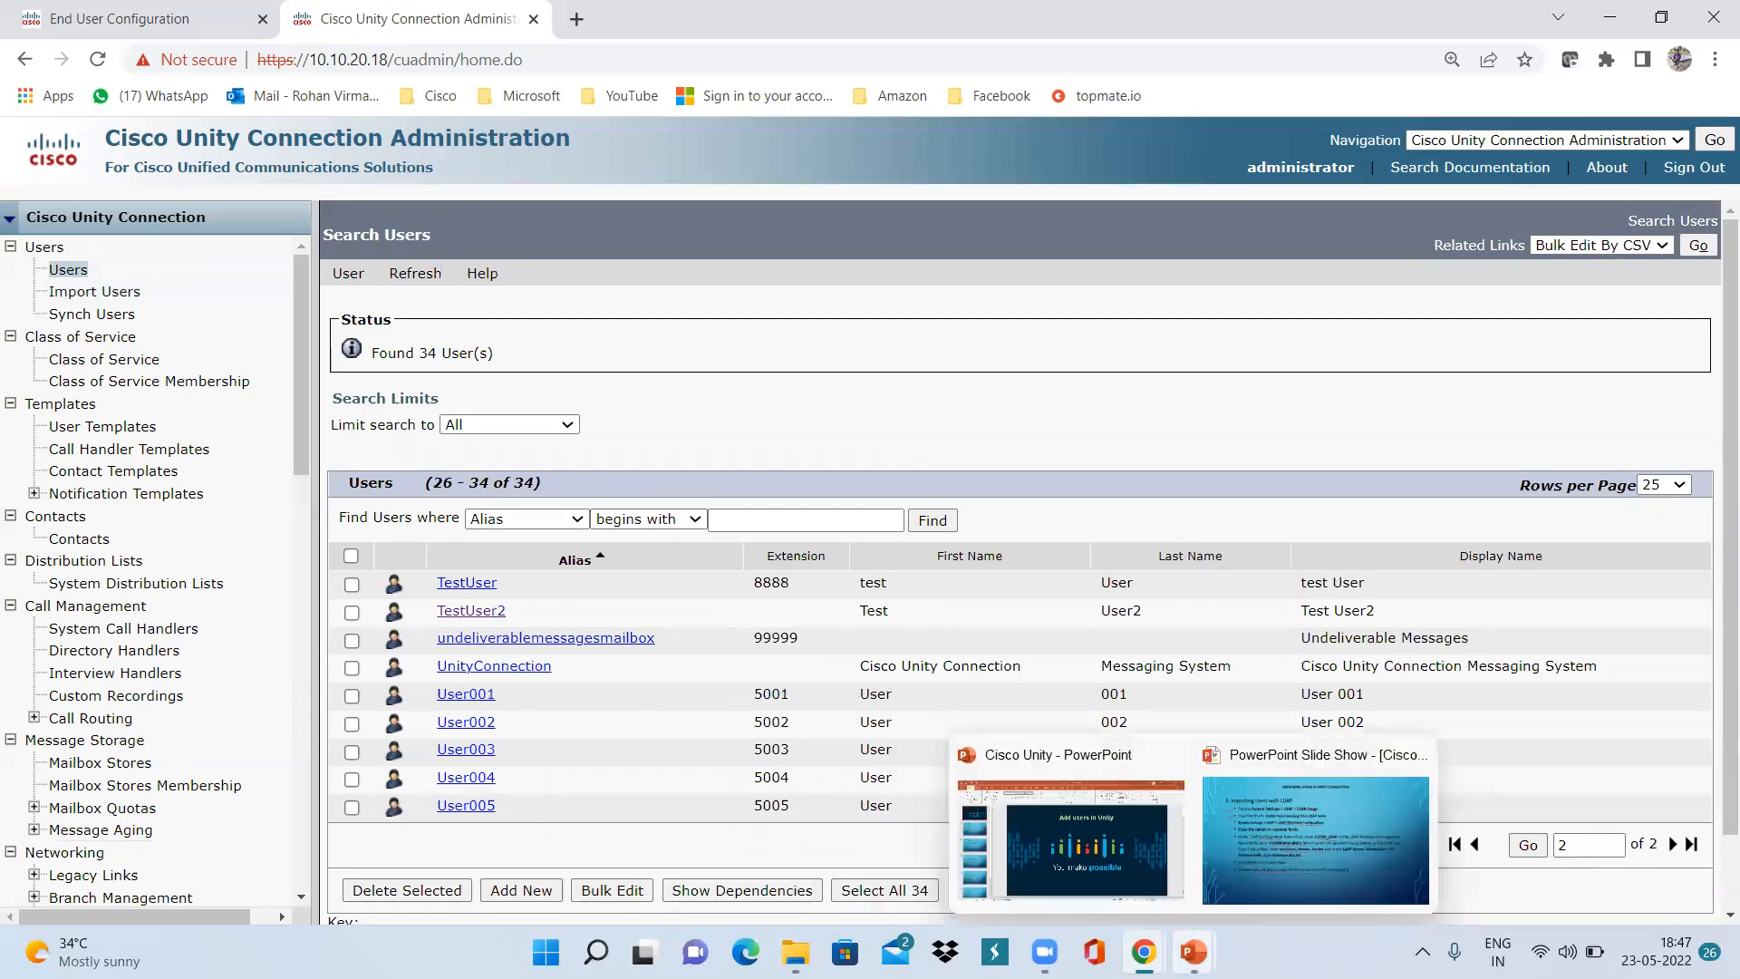
pyautogui.click(1253, 854)
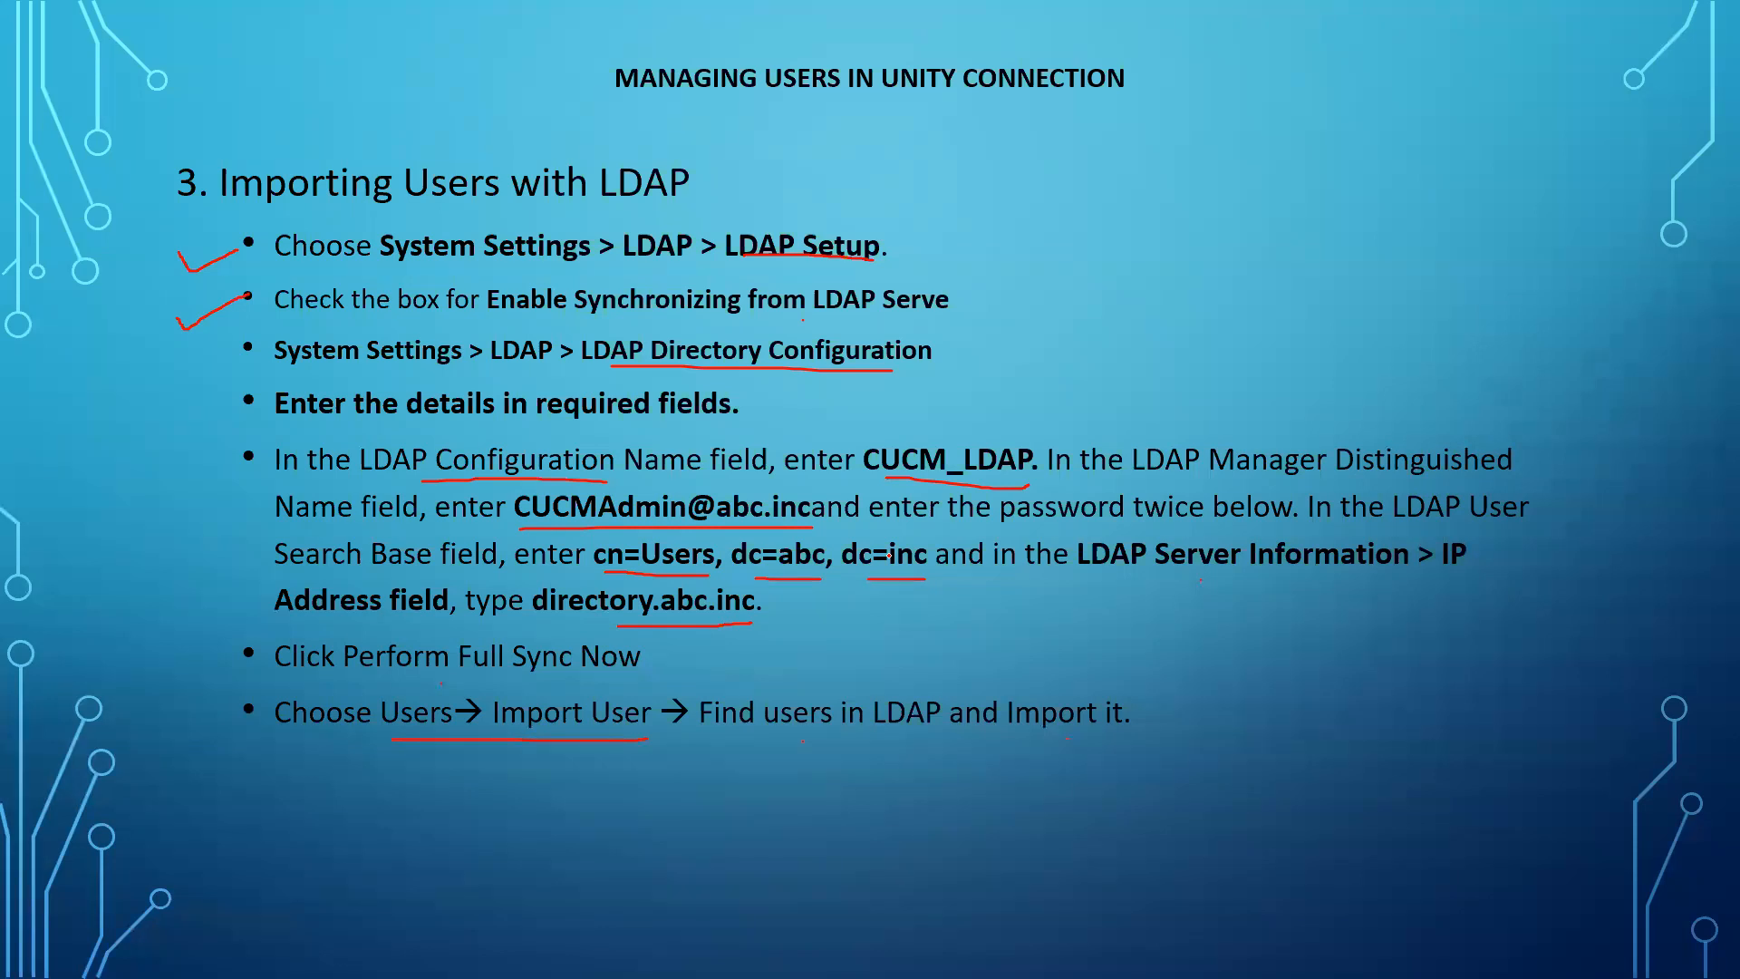
pyautogui.press('Right')
pyautogui.press('Right')
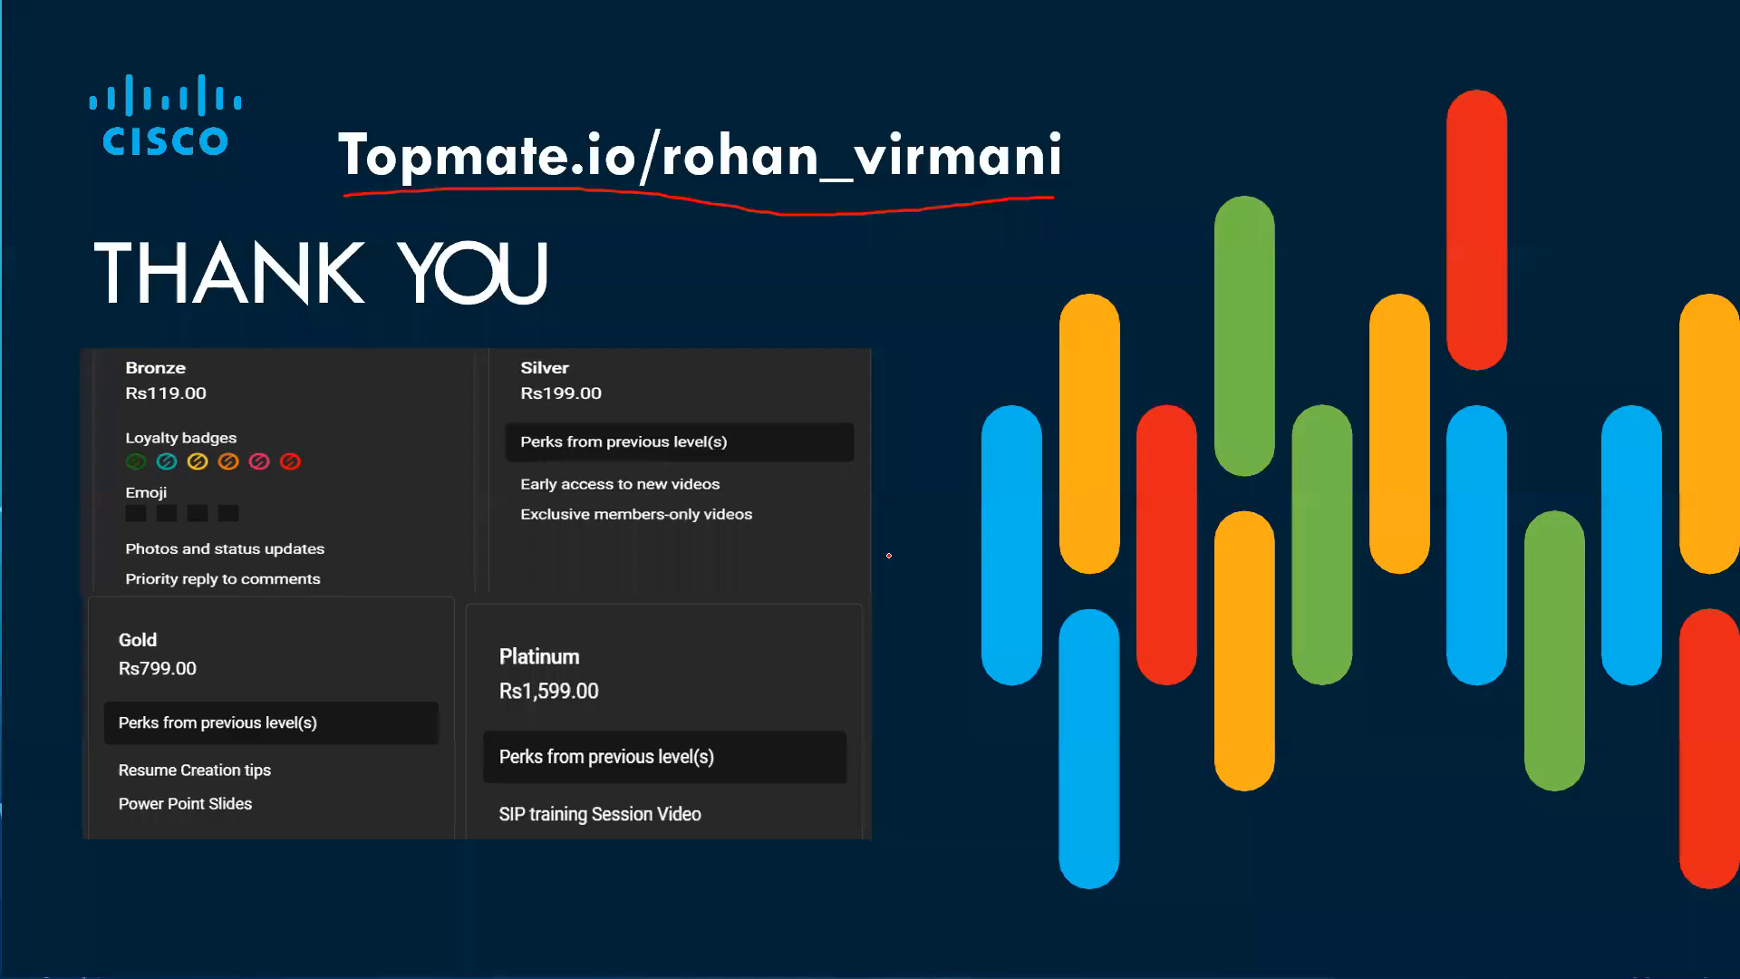